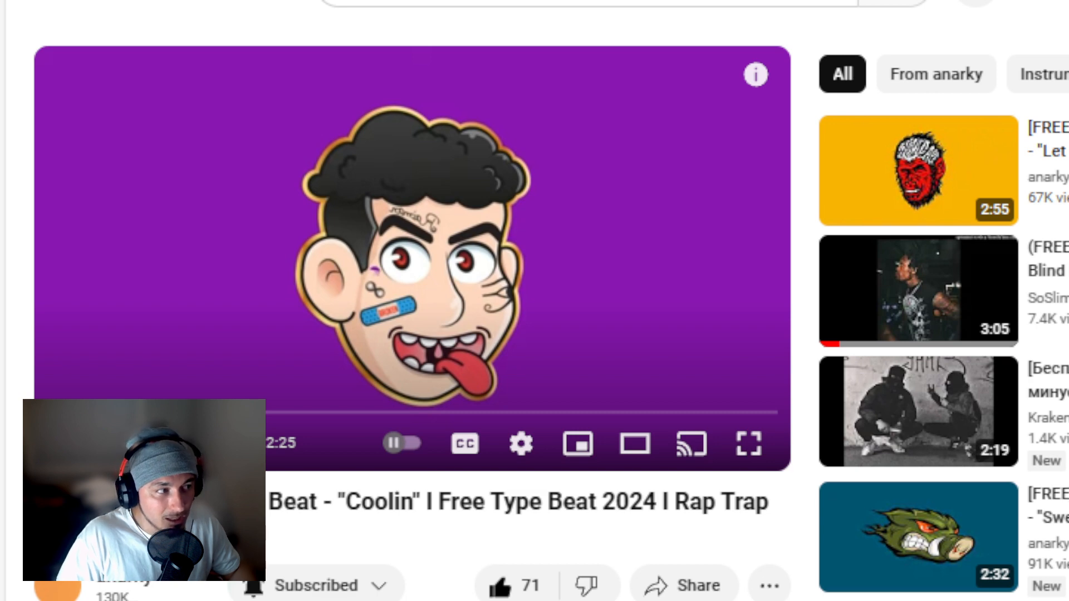
# Review the description and comments of the "Coolin" freestyle type beat video, including the beatmaker's reply to the posted rap comment.
pyautogui.scroll(-3, 412, 309)
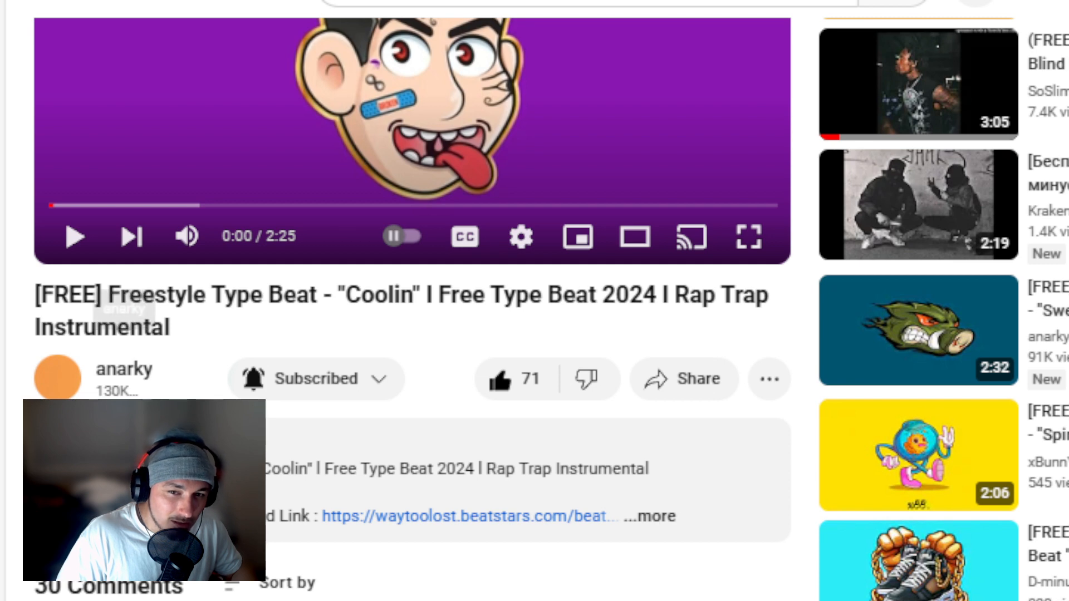
pyautogui.scroll(-4, 412, 309)
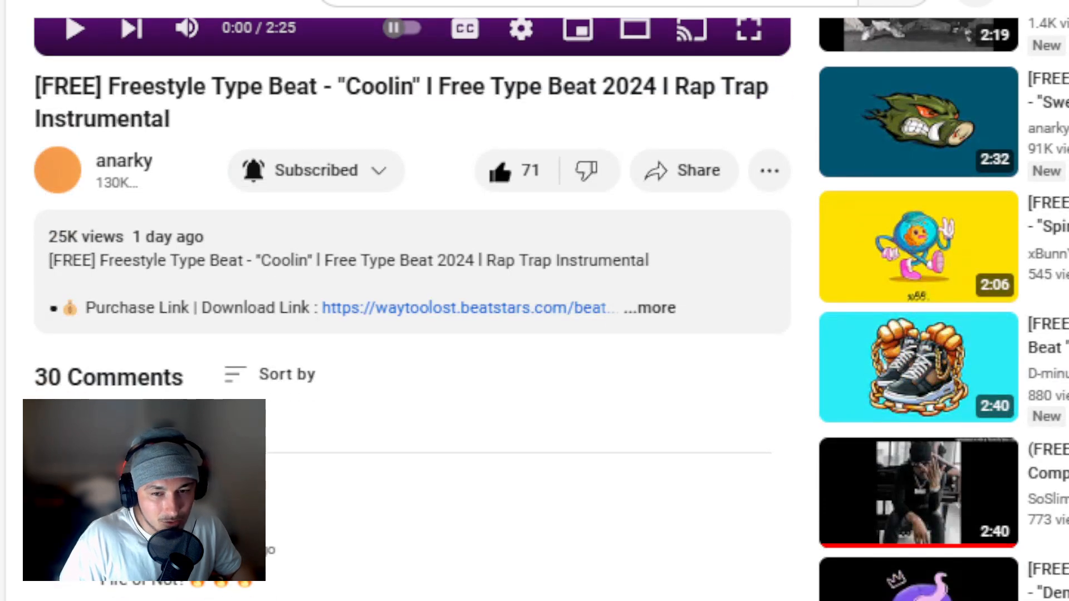
pyautogui.scroll(4, 412, 309)
pyautogui.scroll(-11, 412, 309)
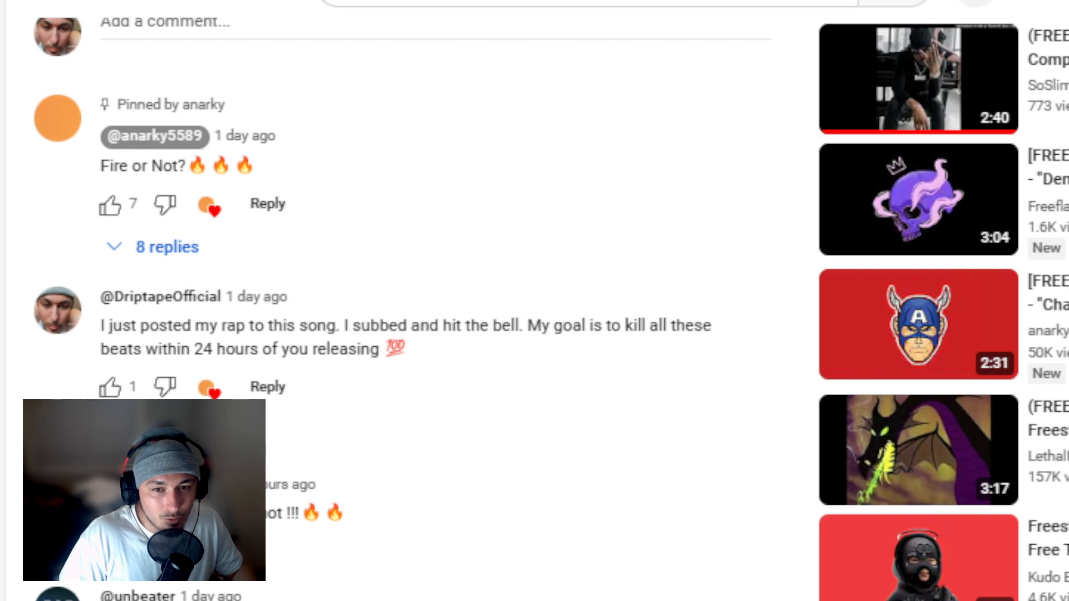
pyautogui.click(206, 431)
pyautogui.scroll(-4, 535, 295)
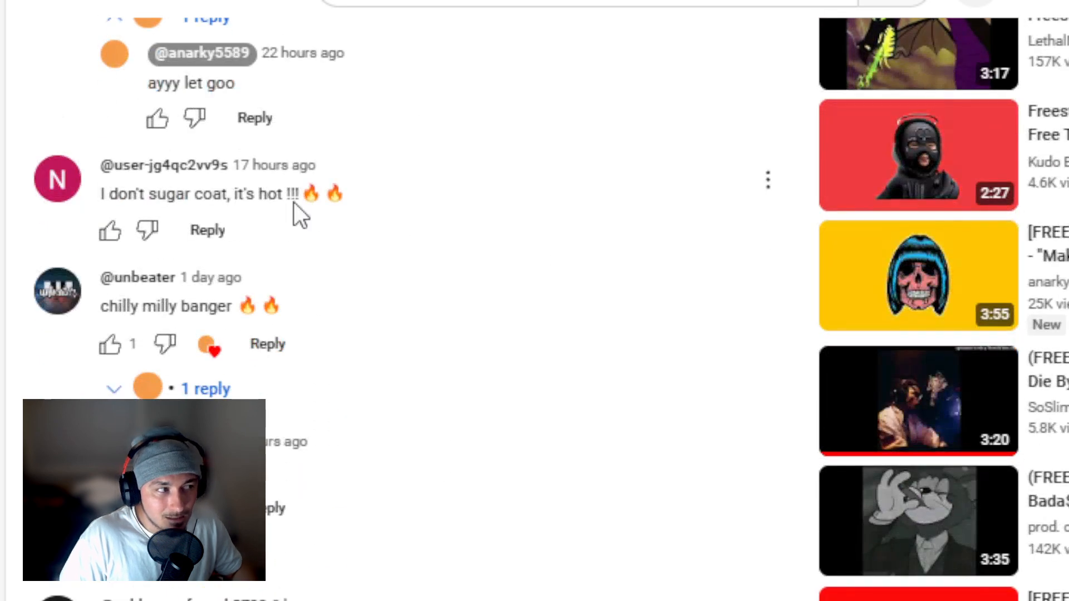
pyautogui.moveTo(239, 85); pyautogui.dragTo(147, 82)
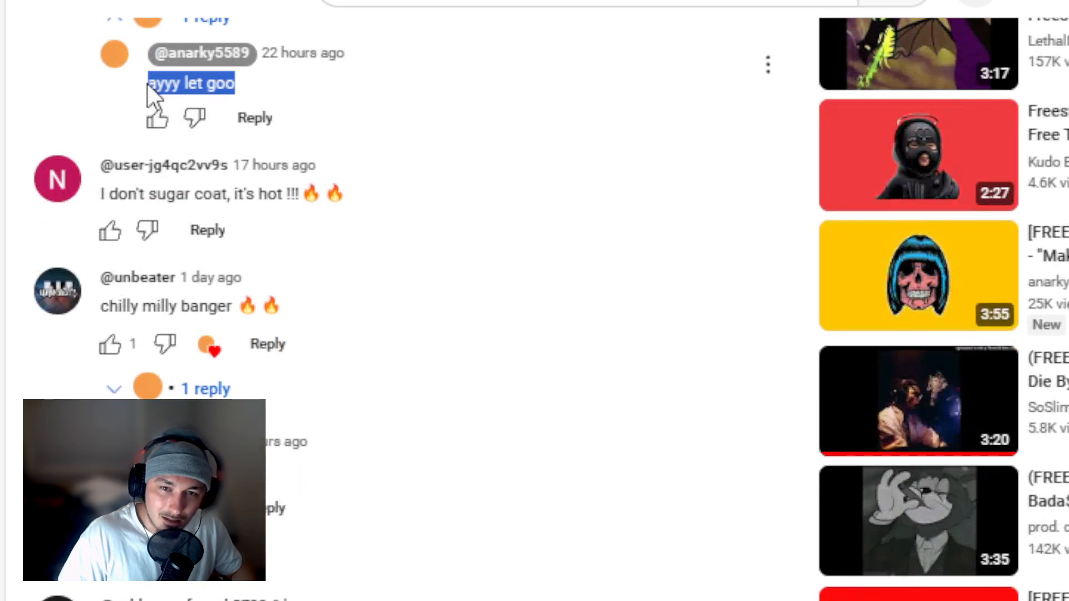
pyautogui.scroll(8, 346, 174)
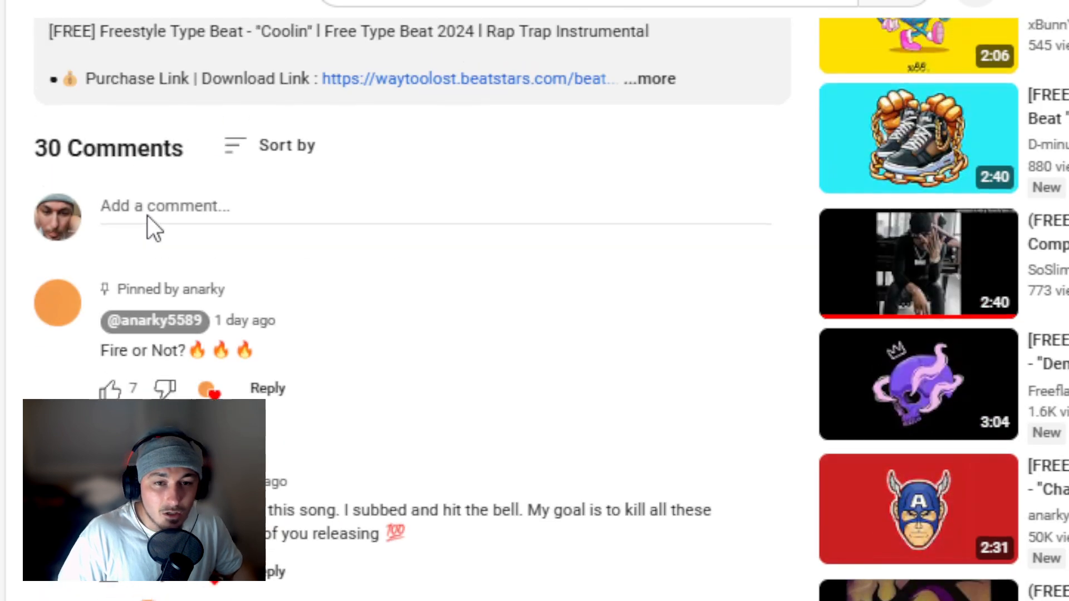
pyautogui.scroll(4, 382, 345)
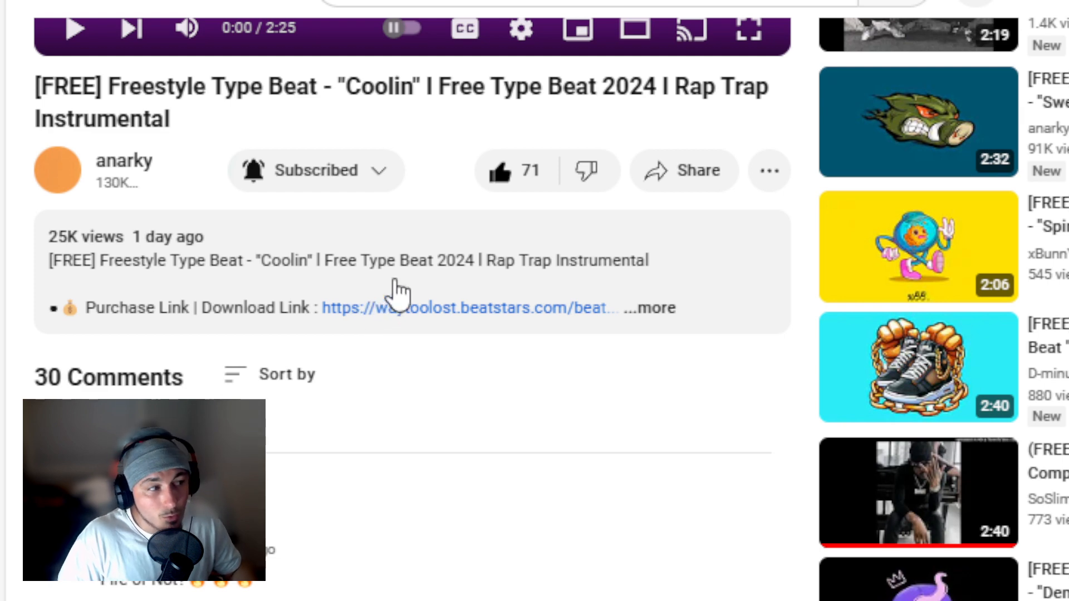
pyautogui.scroll(5, 440, 303)
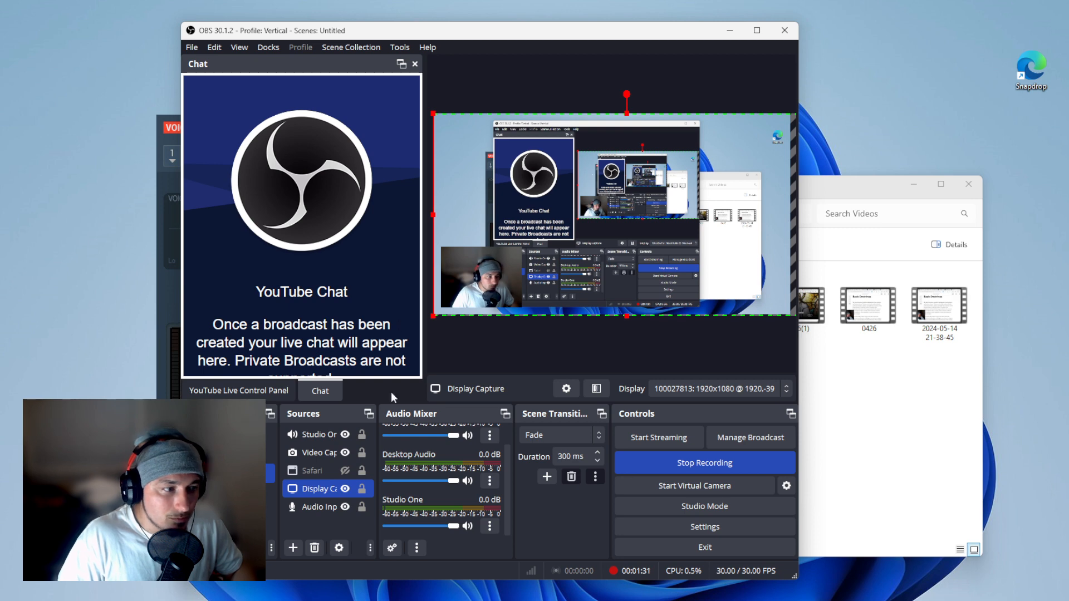
# Switch the OBS Display Capture source to the monitor showing Studio One, and close the AVOX PUNCH plug-in window there.
pyautogui.click(679, 389)
pyautogui.click(719, 407)
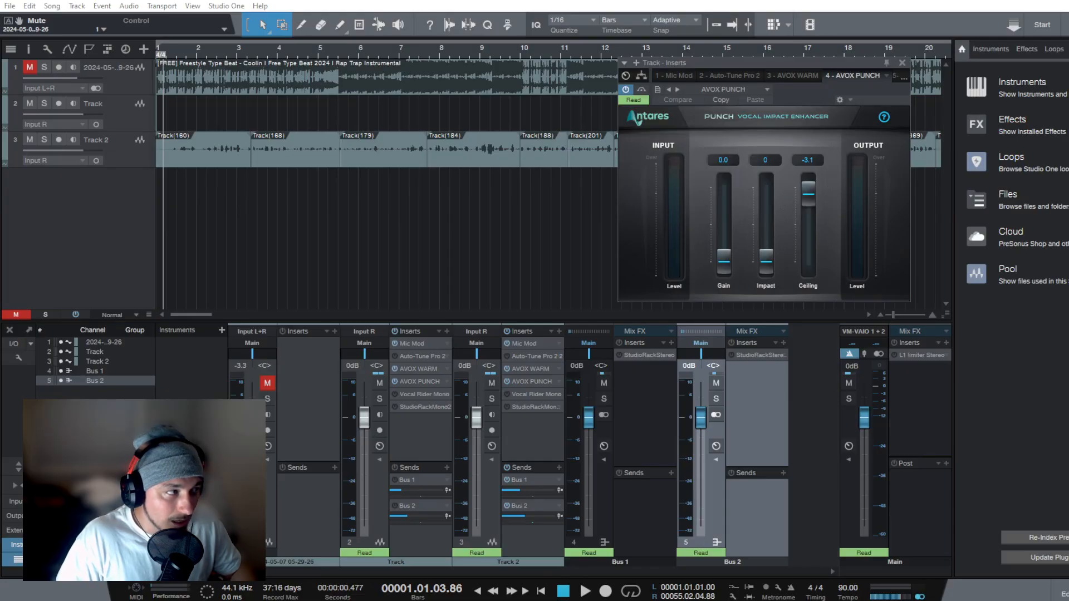
pyautogui.click(902, 63)
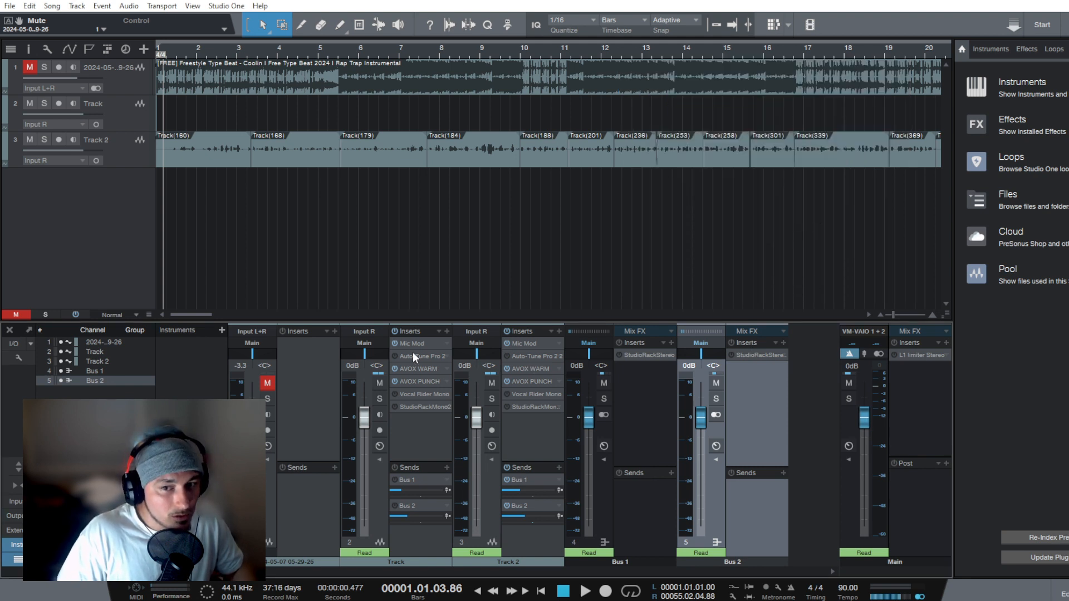
# Deactivate all inserts on Track and Track 2, and unmute the beat track with the playhead returned to the song start.
pyautogui.click(395, 330)
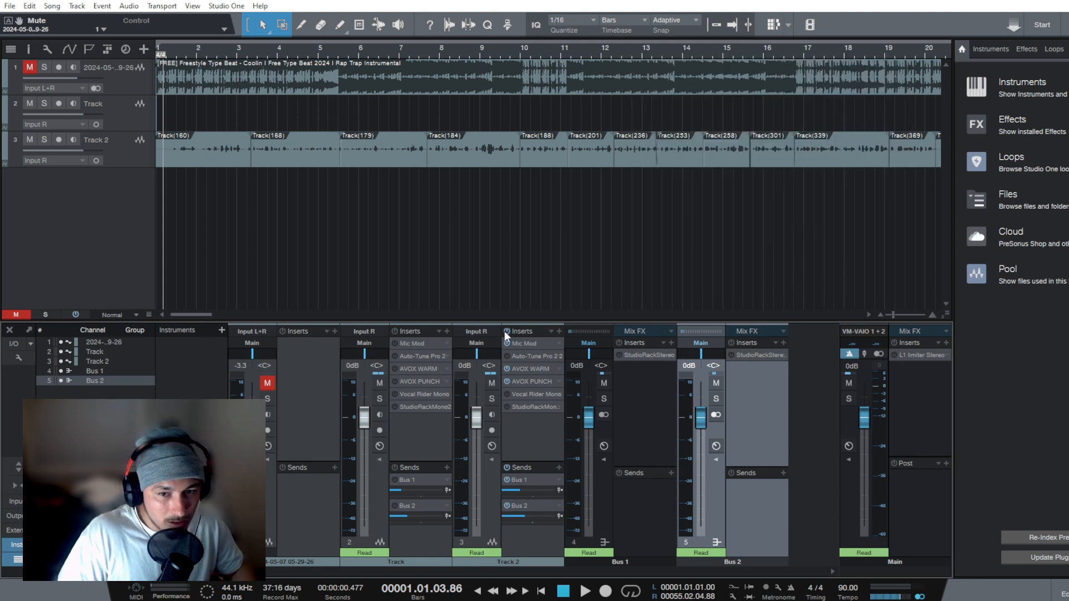
pyautogui.click(504, 331)
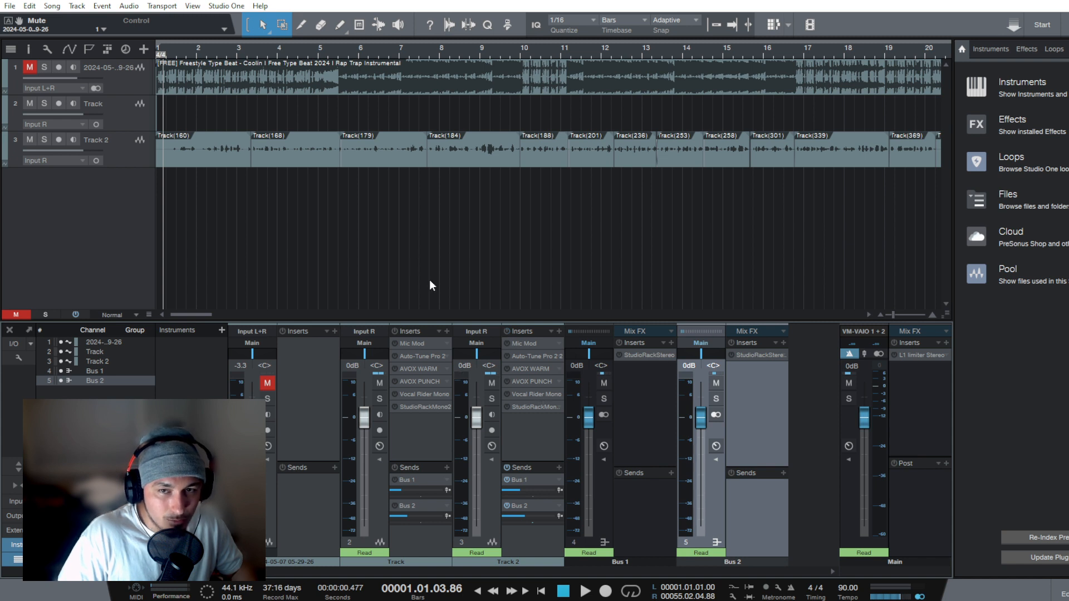
pyautogui.click(29, 67)
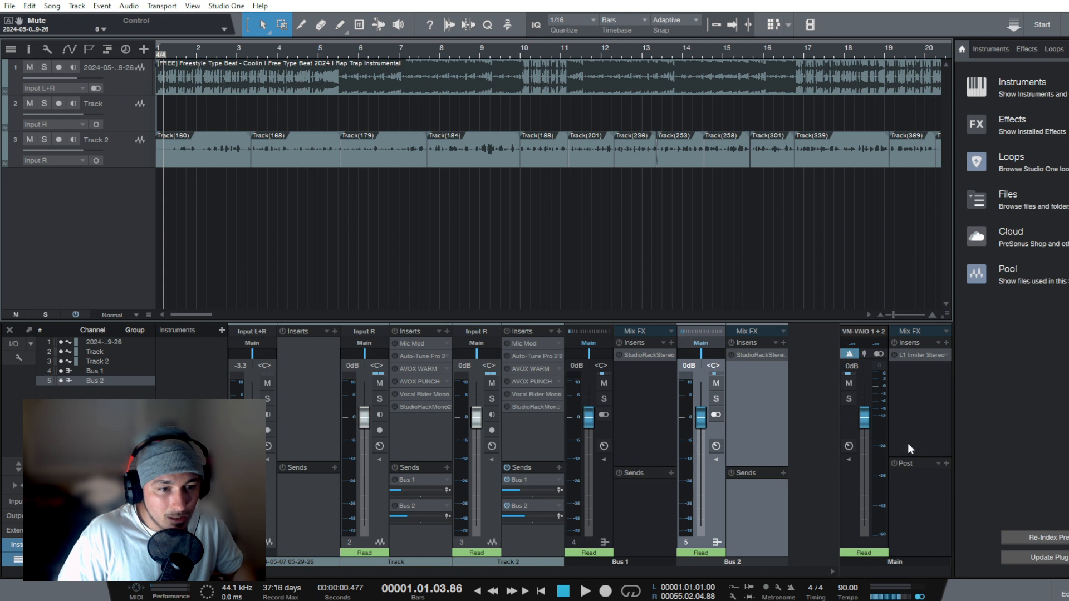
pyautogui.click(563, 592)
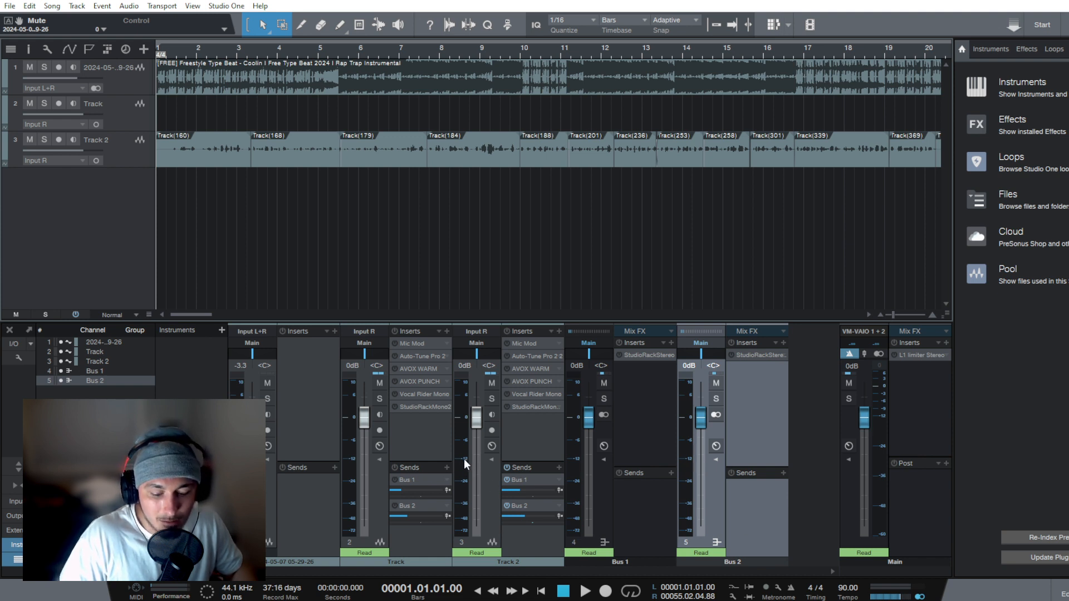
# Check the automation modes available for the Track 2 channel and choose Read.
pyautogui.moveTo(459, 458)
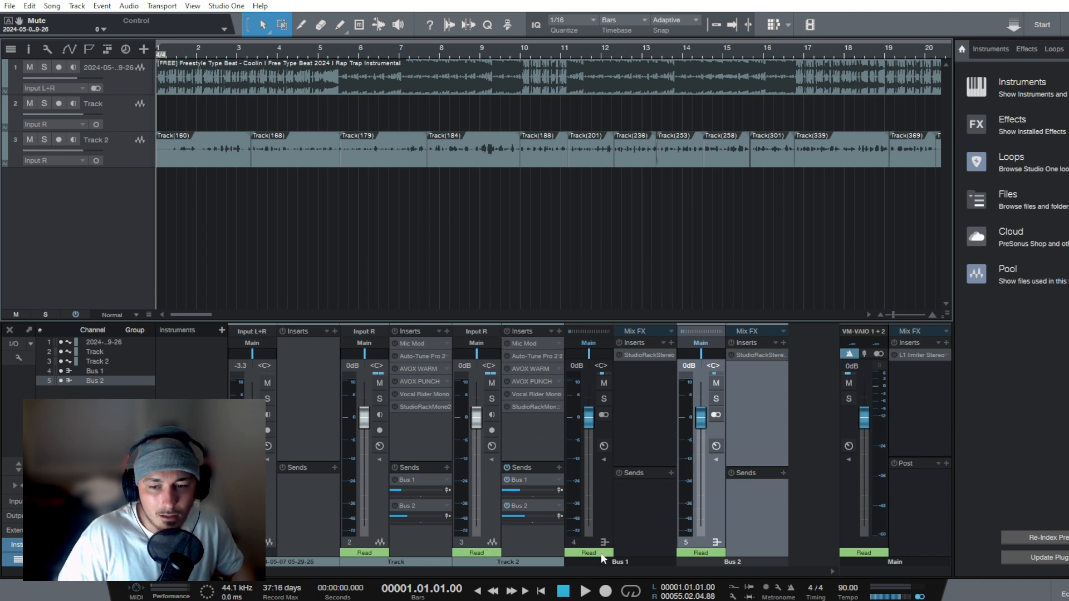
pyautogui.click(480, 551)
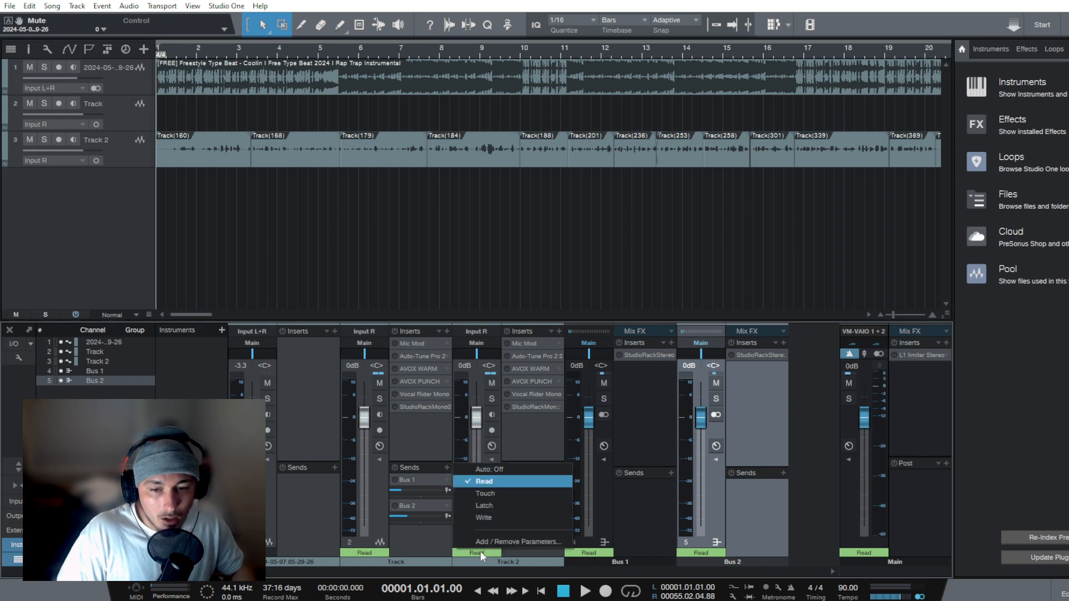
pyautogui.click(502, 480)
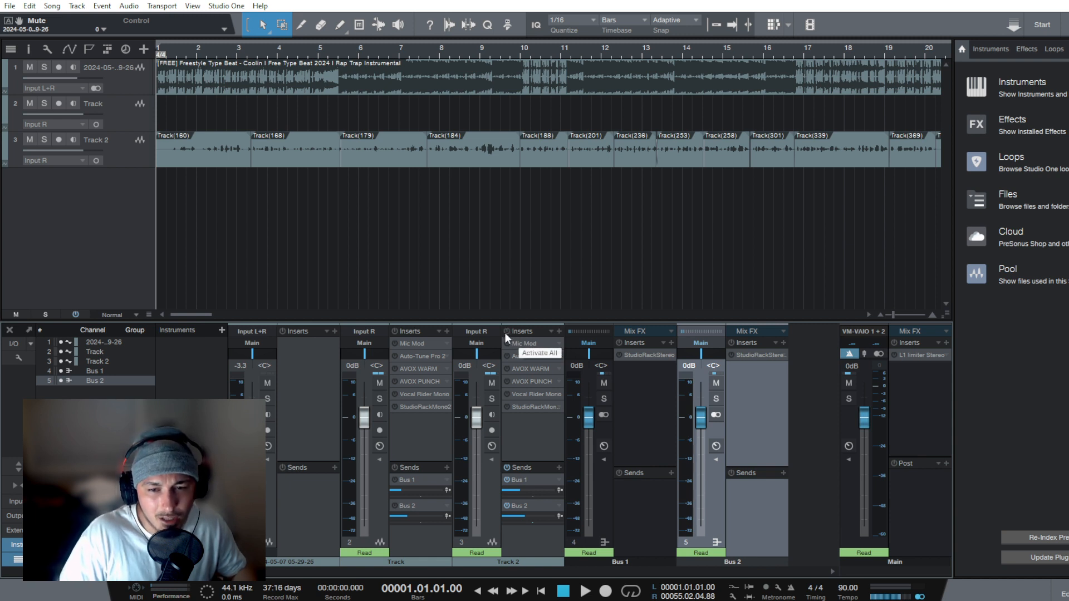
# Play the song from the start with the Track 2 inserts bypassed, select the Track 2 channel, and stop playback.
pyautogui.press('space')
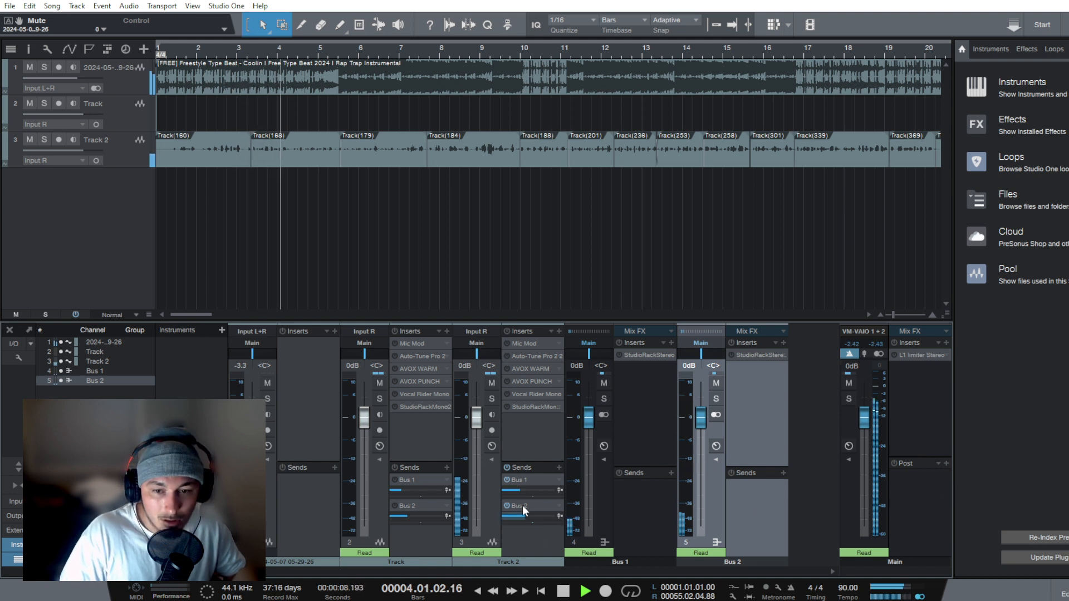
pyautogui.click(460, 479)
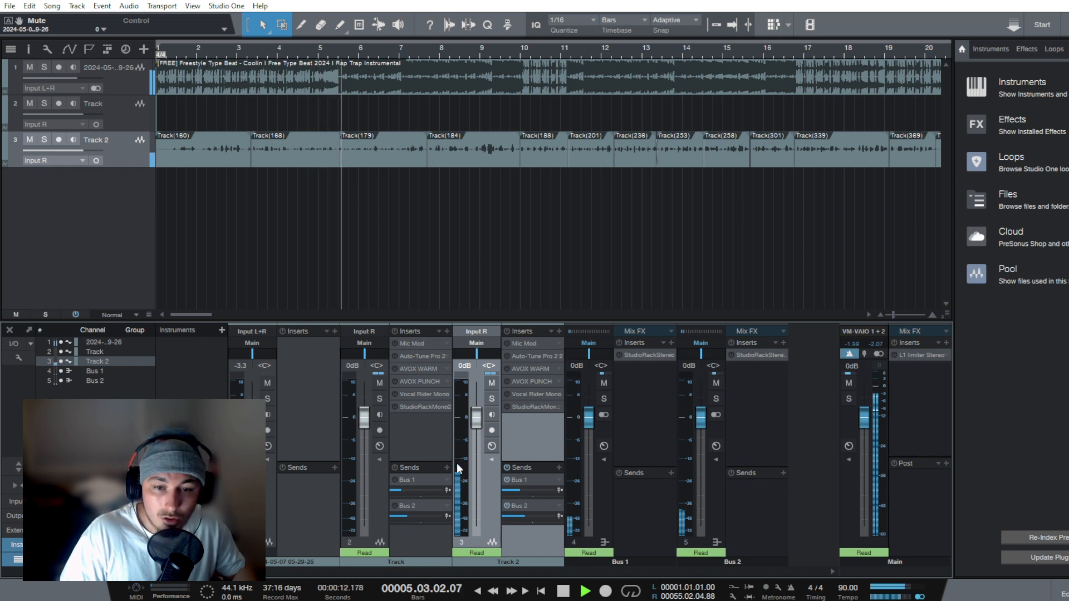
pyautogui.press('space')
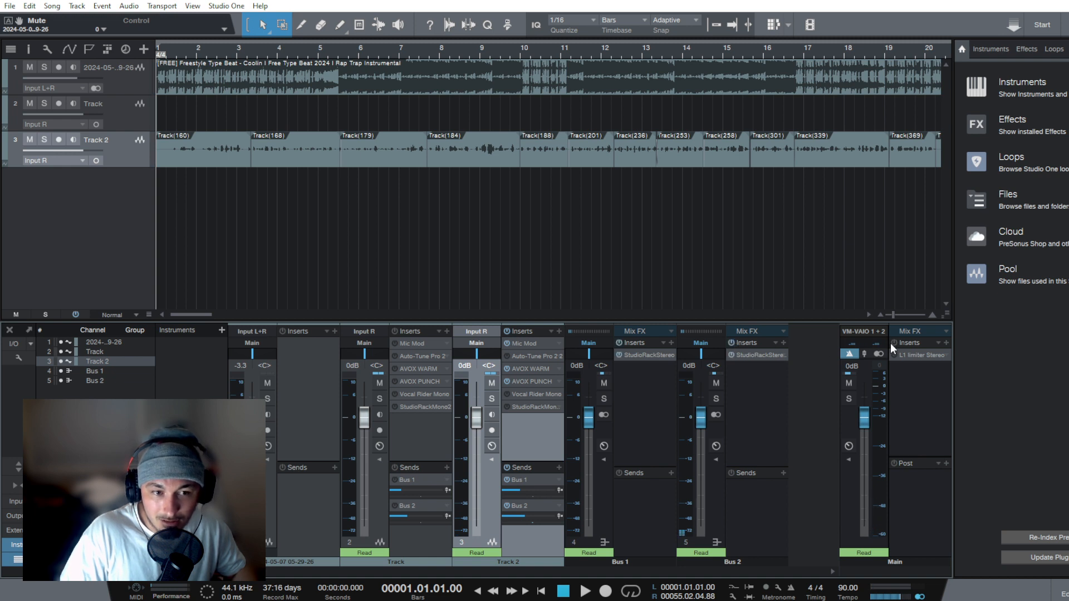
# Reactivate the effects on Track 2, both buses and the main output, and play the song from the start for comparison.
pyautogui.press('space')
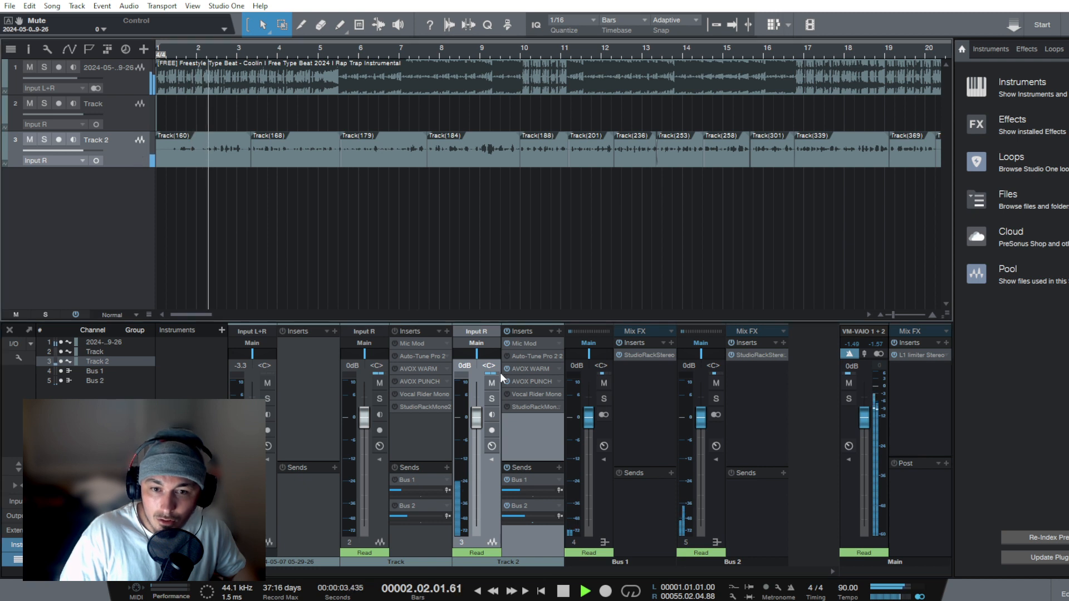
pyautogui.press('space')
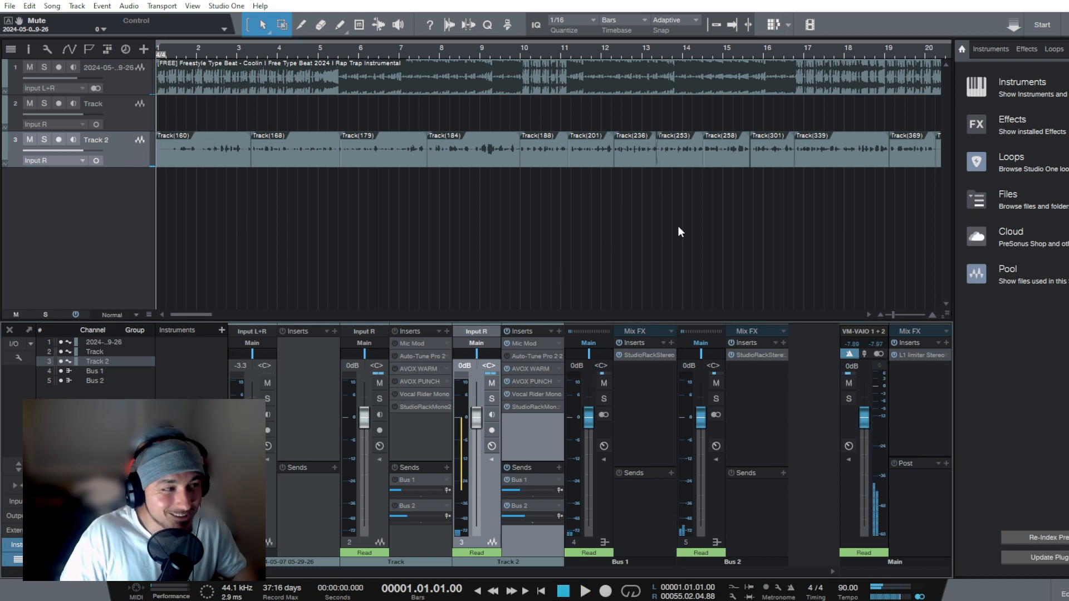
pyautogui.press('space')
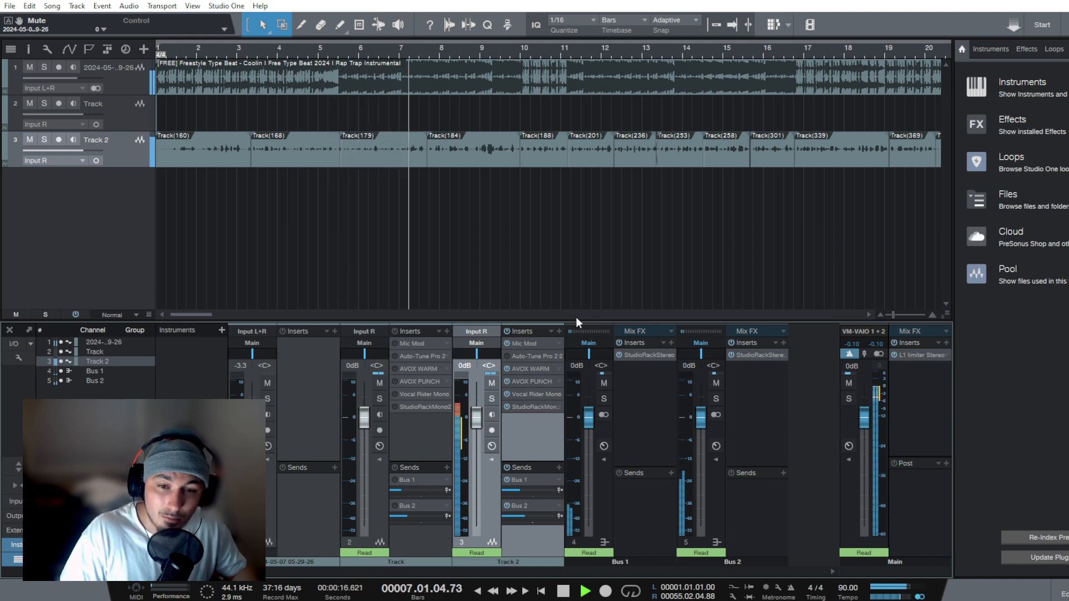
pyautogui.press('space')
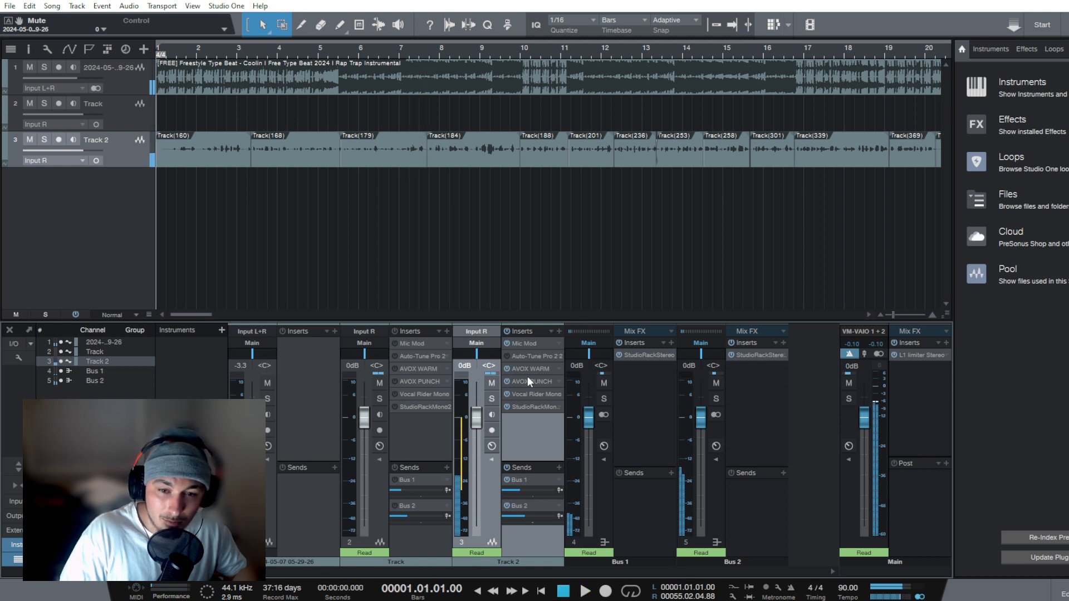
# Open the Mic Mod insert on Track 2 and browse the microphone brands and models offered for the modeled mic.
pyautogui.doubleClick(522, 343)
pyautogui.moveTo(497, 140); pyautogui.dragTo(693, 126)
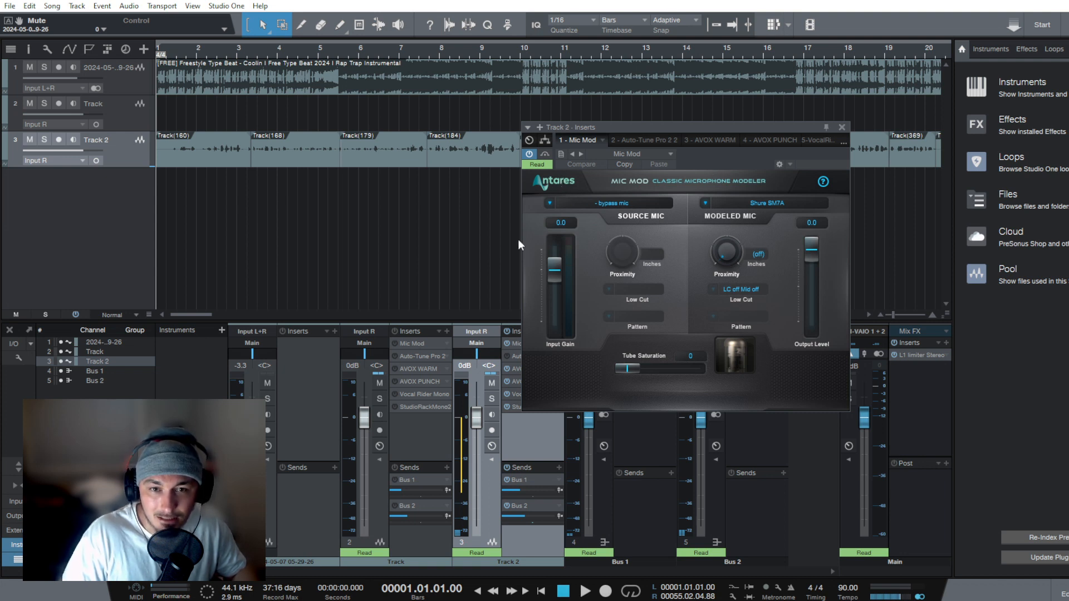
pyautogui.click(758, 204)
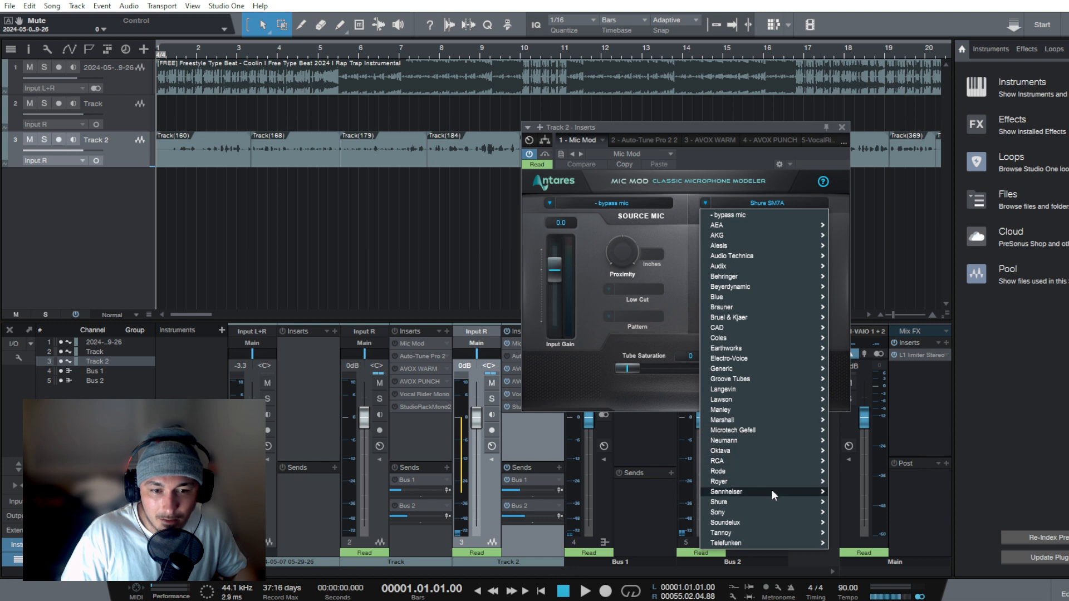
pyautogui.moveTo(771, 501)
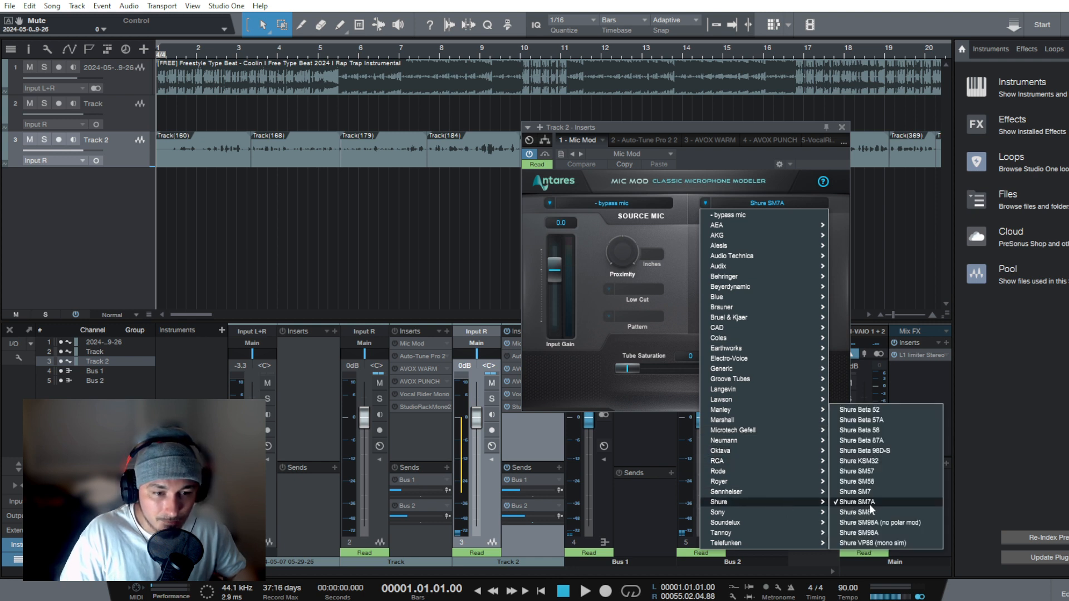
pyautogui.moveTo(779, 384)
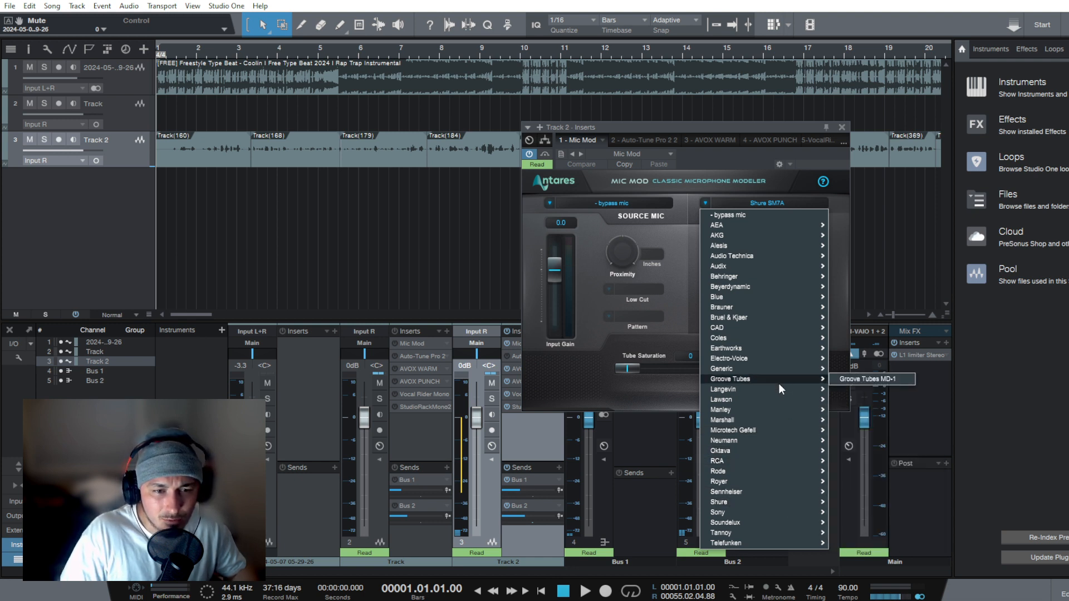
pyautogui.moveTo(782, 322)
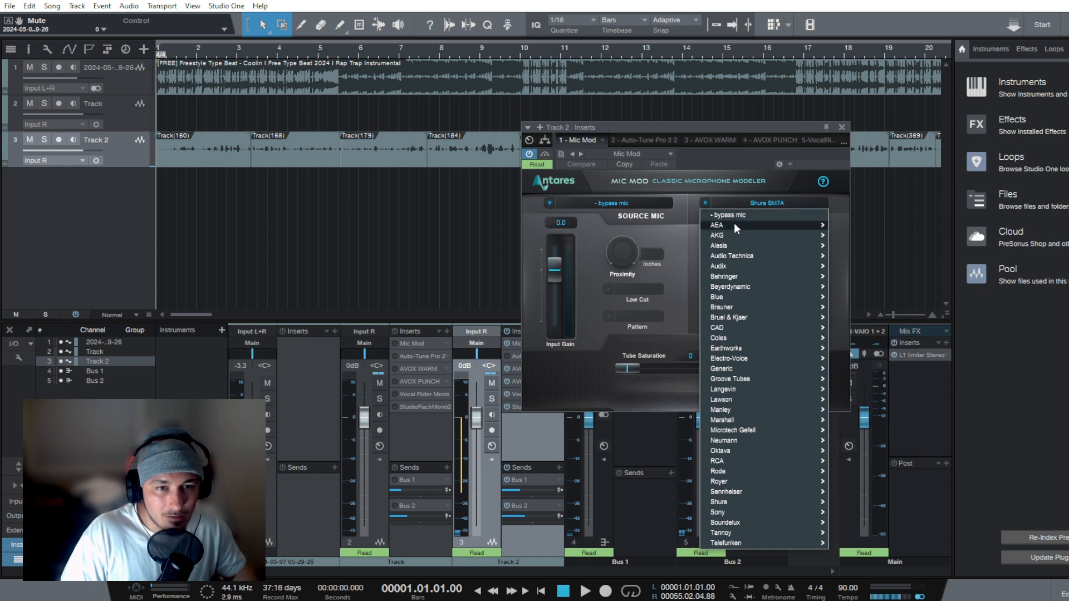
pyautogui.moveTo(738, 237)
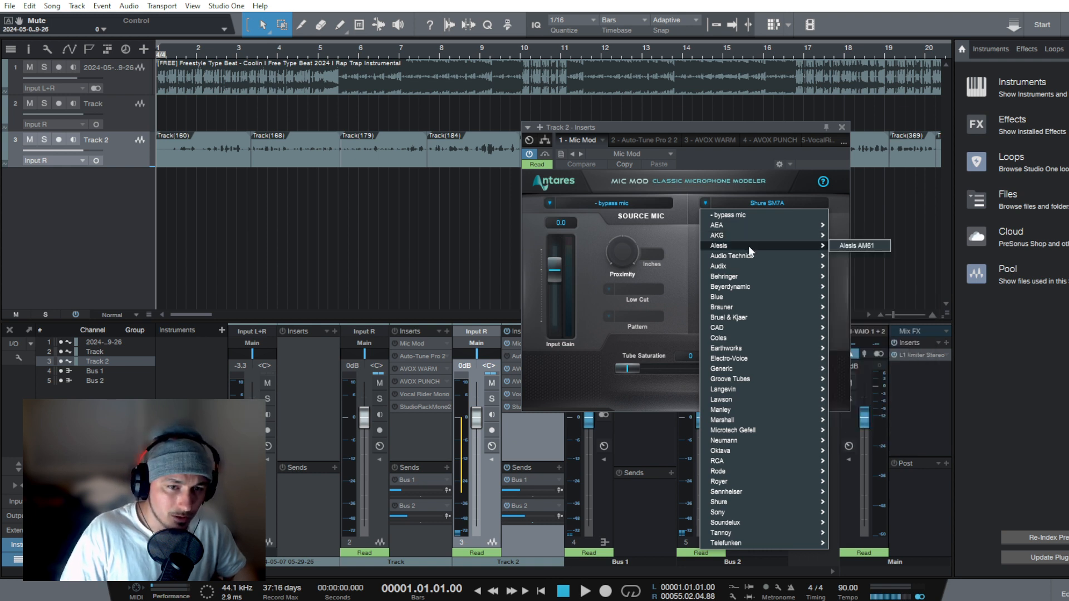
pyautogui.moveTo(751, 269)
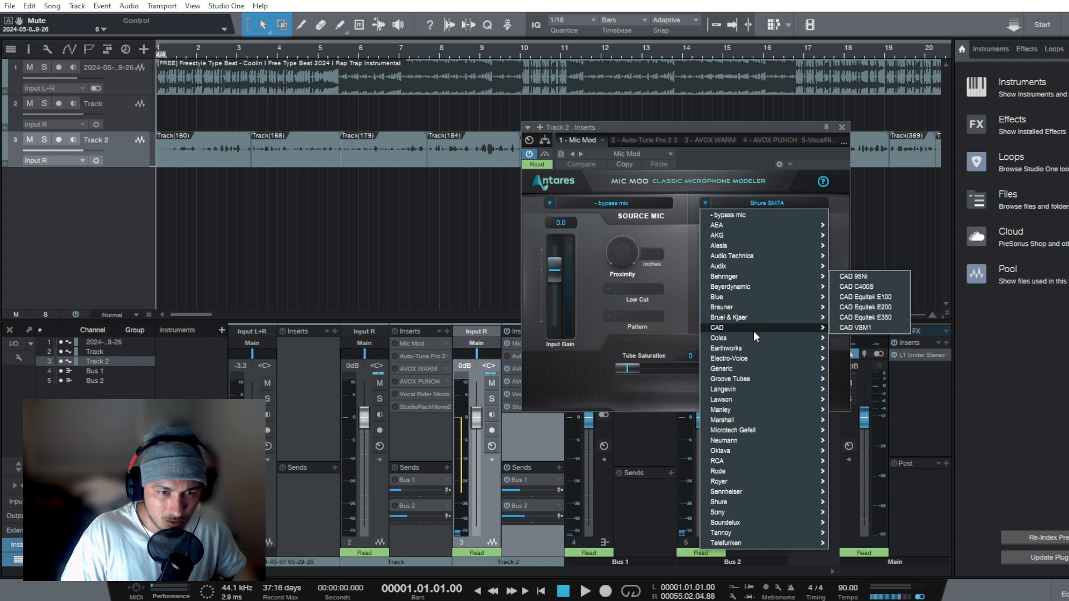
pyautogui.moveTo(747, 343)
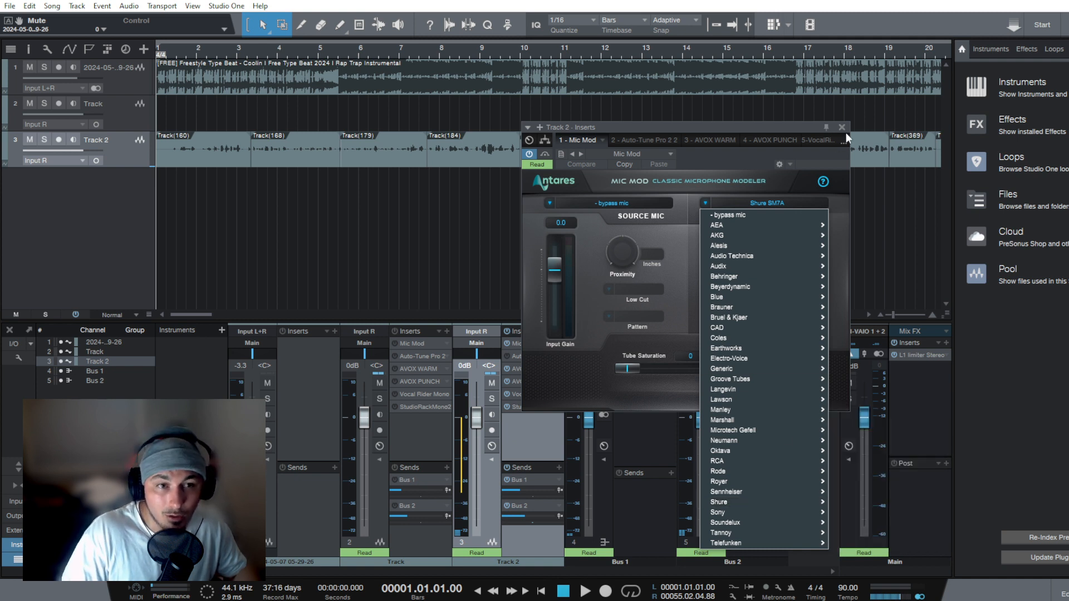
pyautogui.click(543, 166)
pyautogui.click(547, 171)
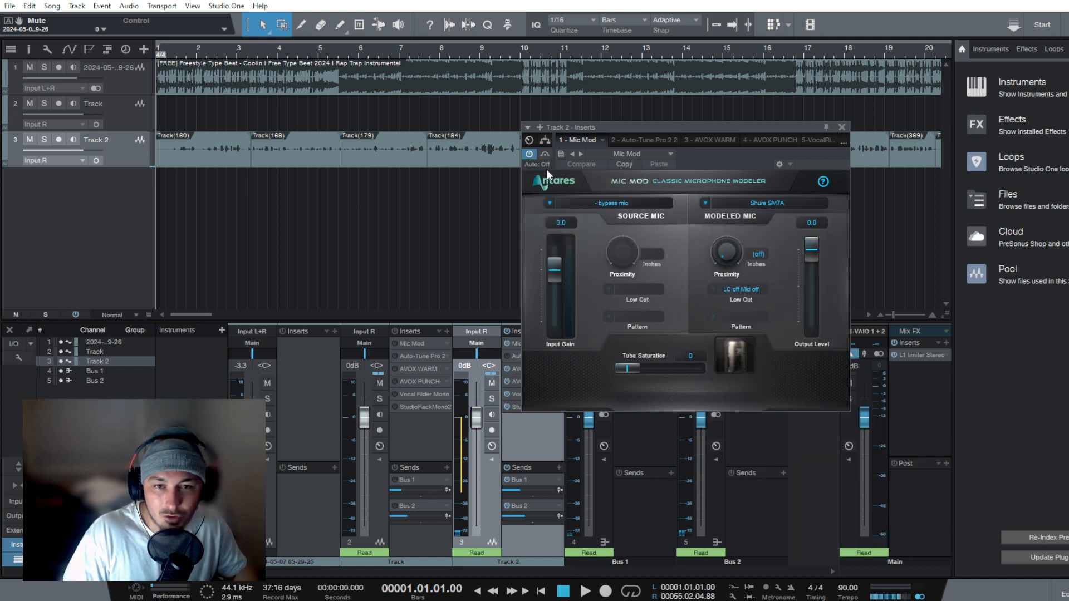
pyautogui.click(540, 165)
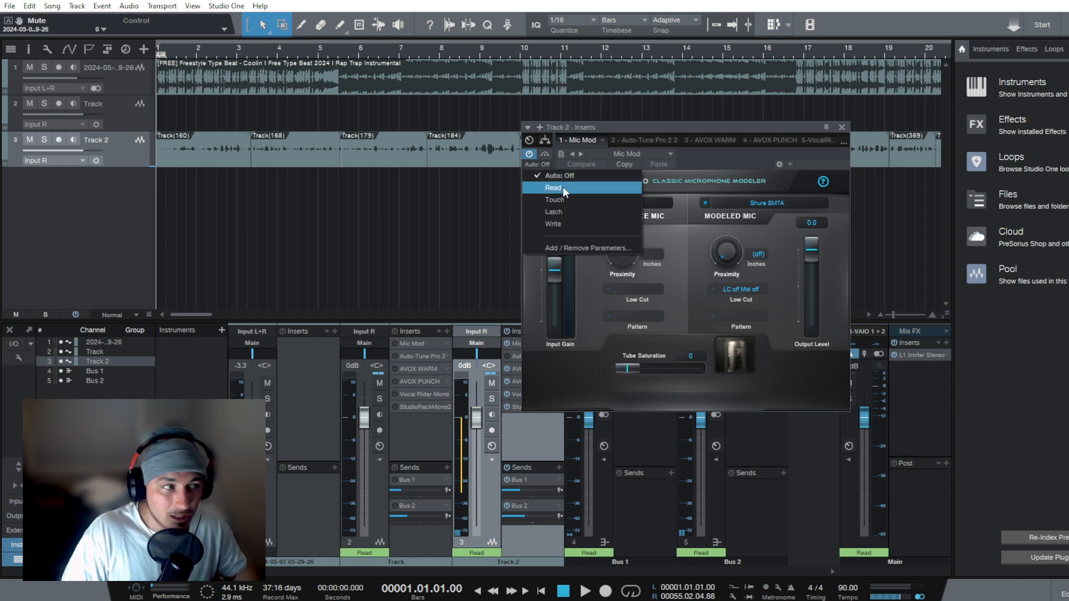
pyautogui.click(563, 188)
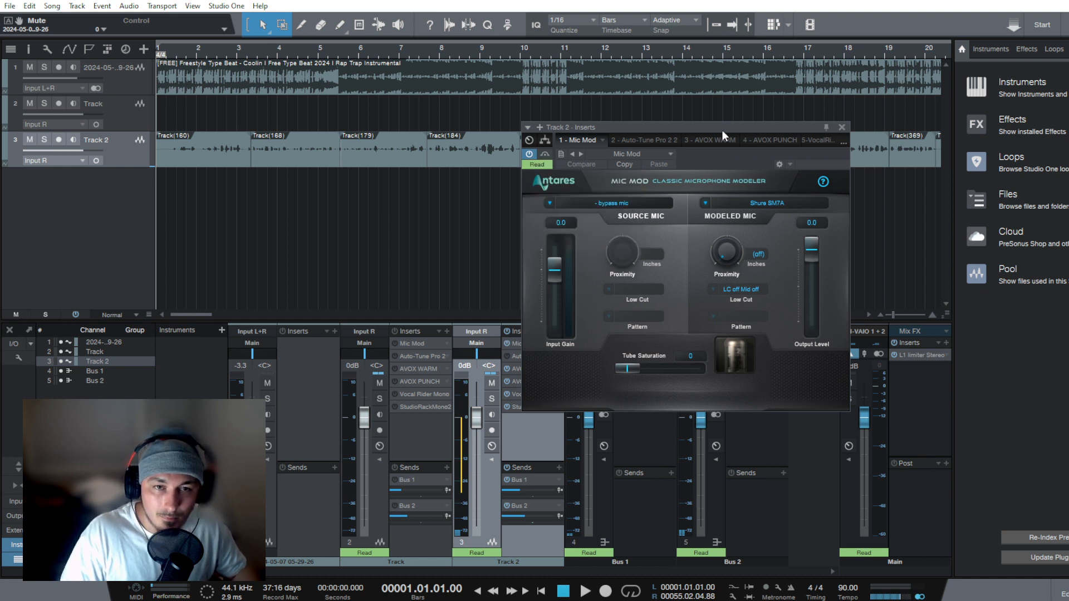
# Close Mic Mod, open the Auto-Tune Pro insert on Track 2, and set its automation mode to Read.
pyautogui.click(827, 128)
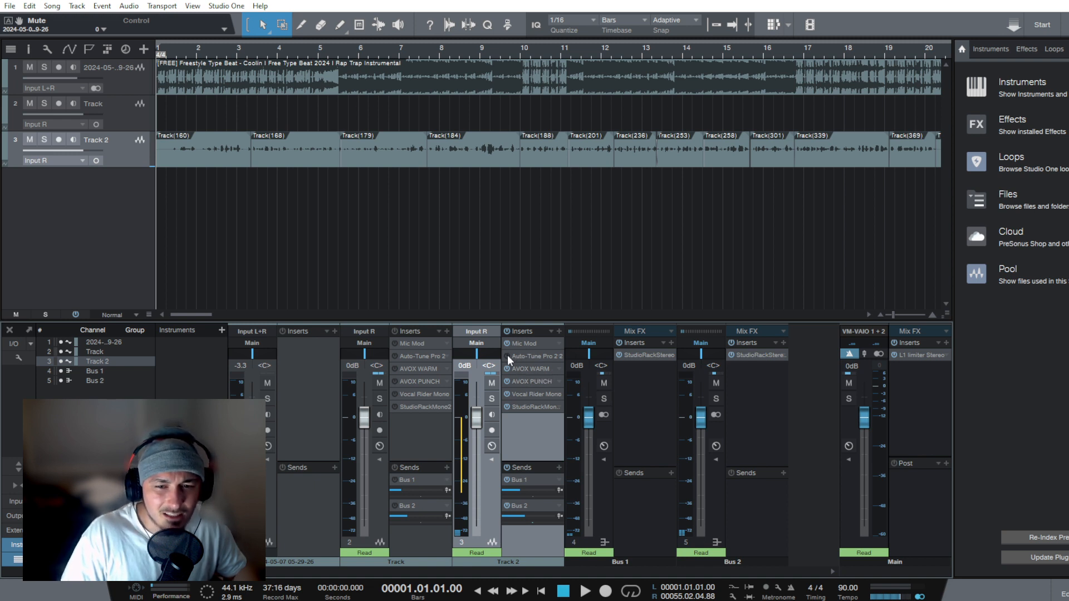
pyautogui.click(521, 356)
pyautogui.moveTo(589, 139); pyautogui.dragTo(647, 90)
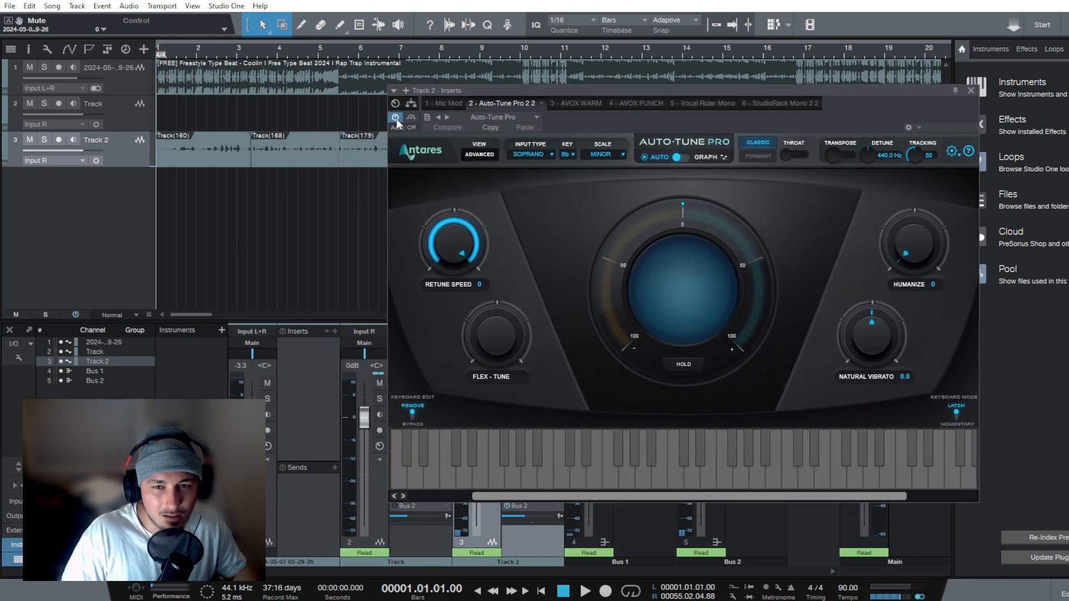
pyautogui.click(409, 127)
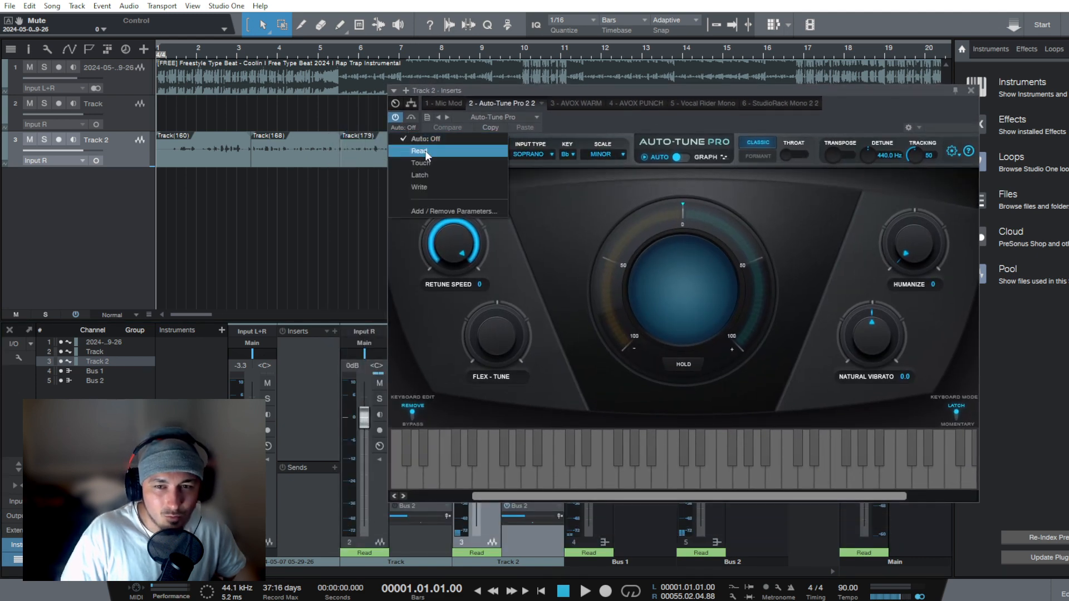
pyautogui.click(426, 146)
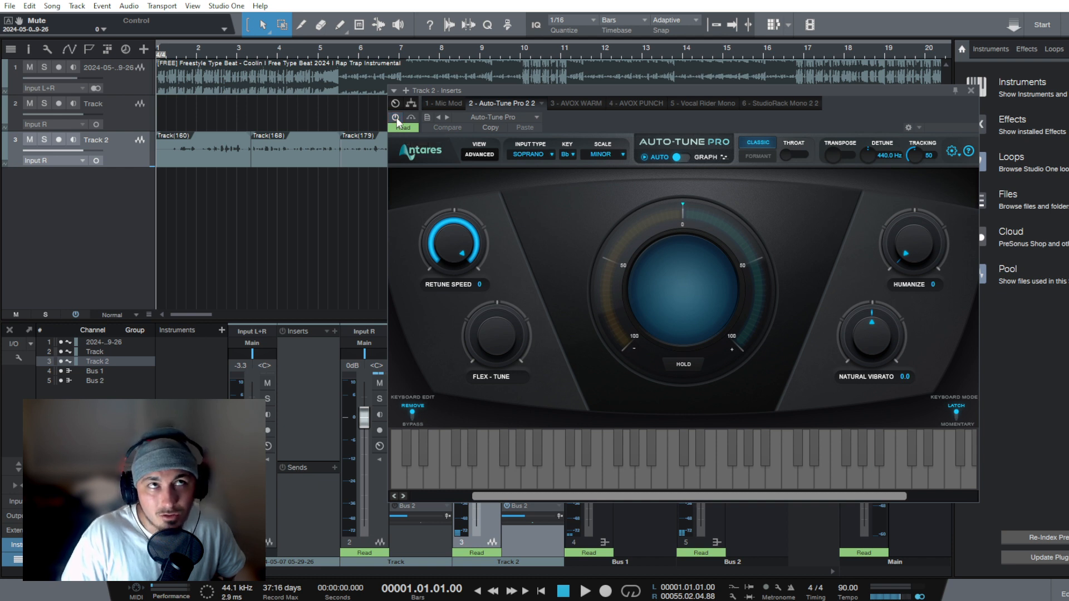
# Play the song from the start while raising Auto-Tune Pro's Retune Speed to 31, and stop playback.
pyautogui.press('space')
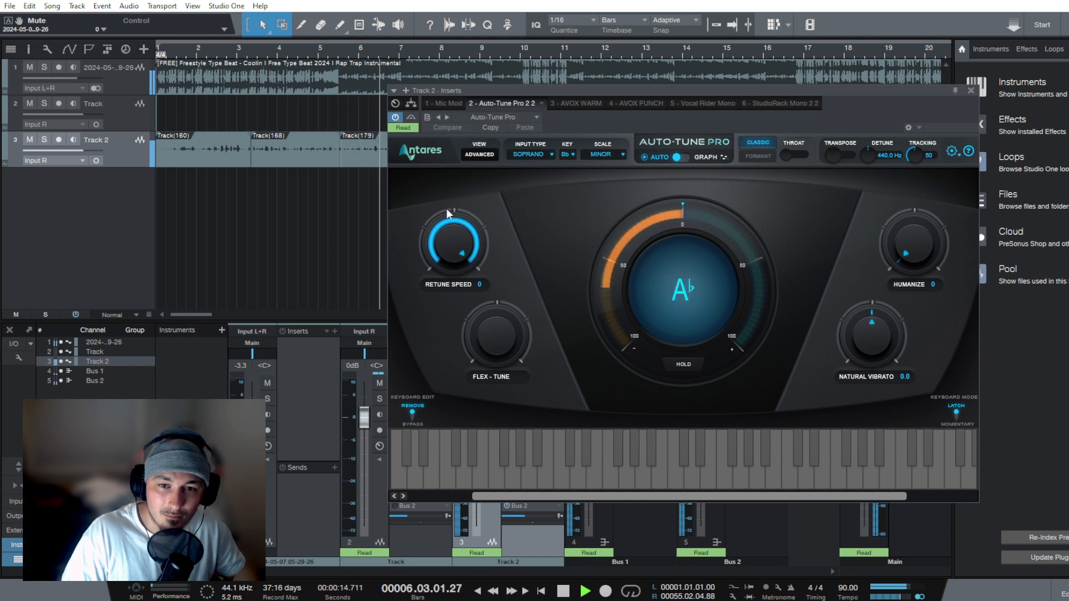
pyautogui.moveTo(449, 243); pyautogui.dragTo(449, 249)
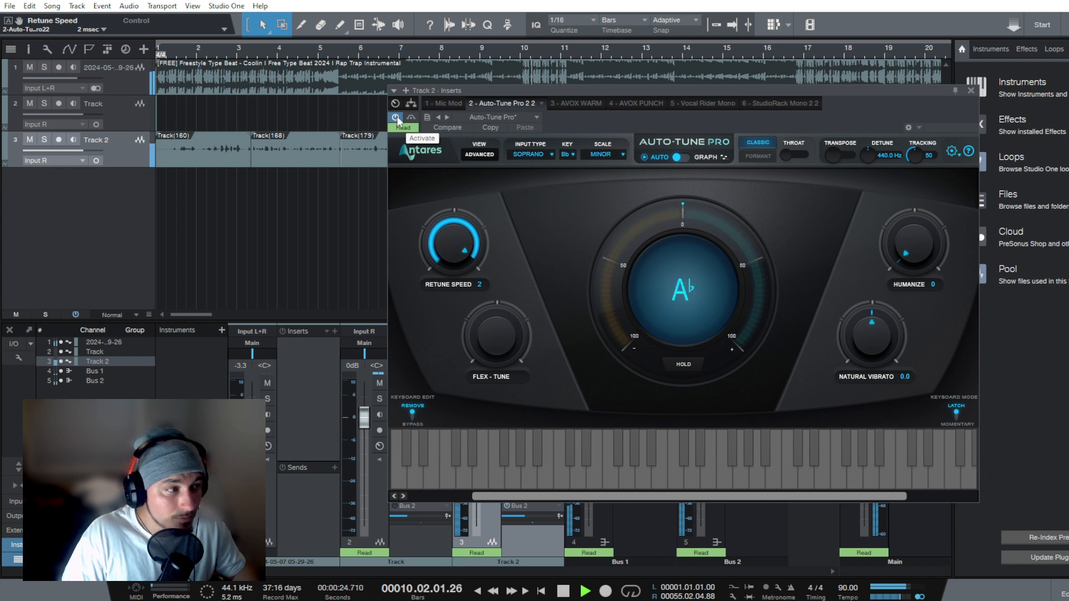
pyautogui.scroll(5, 466, 253)
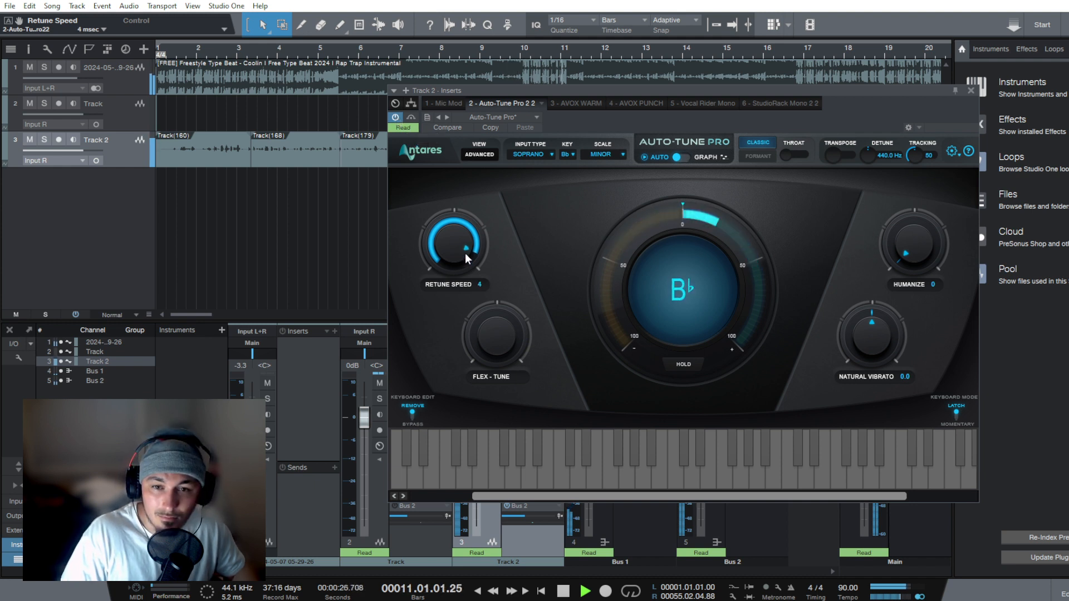
pyautogui.scroll(10, 464, 266)
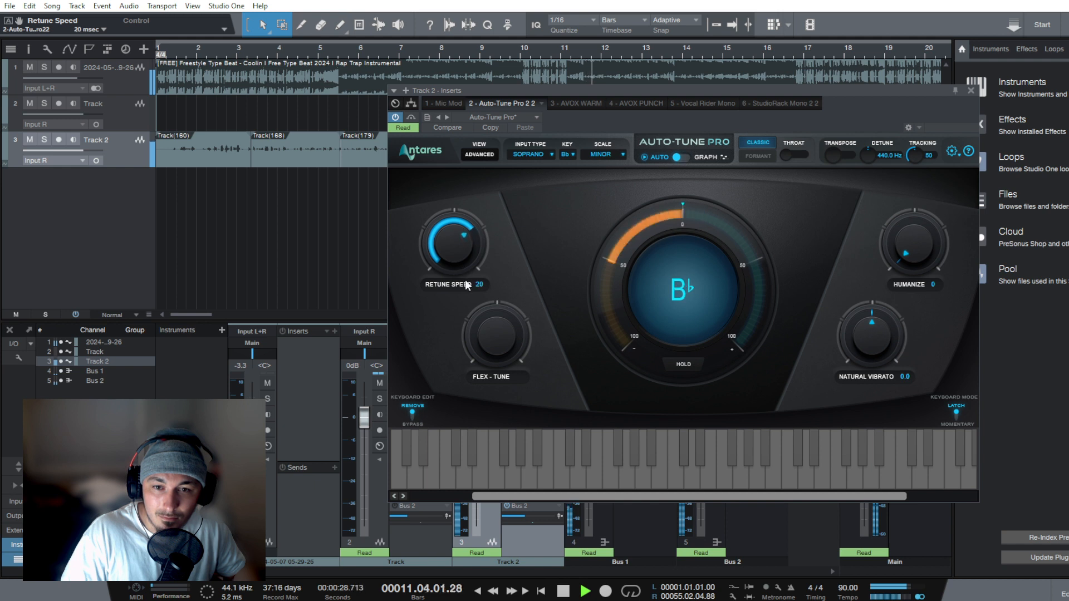
pyautogui.scroll(3, 466, 286)
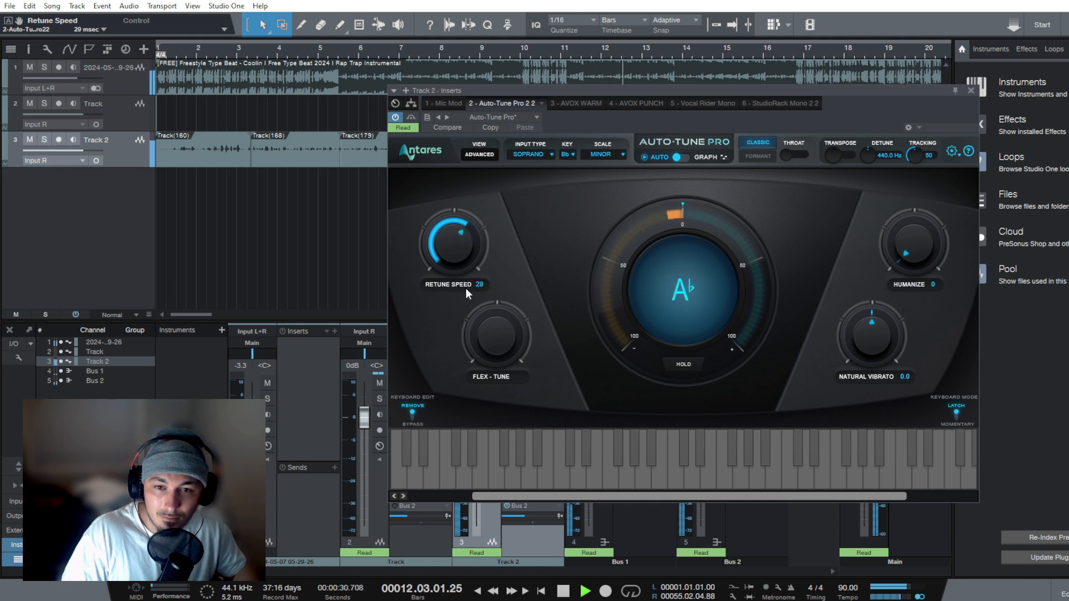
pyautogui.scroll(-1, 466, 290)
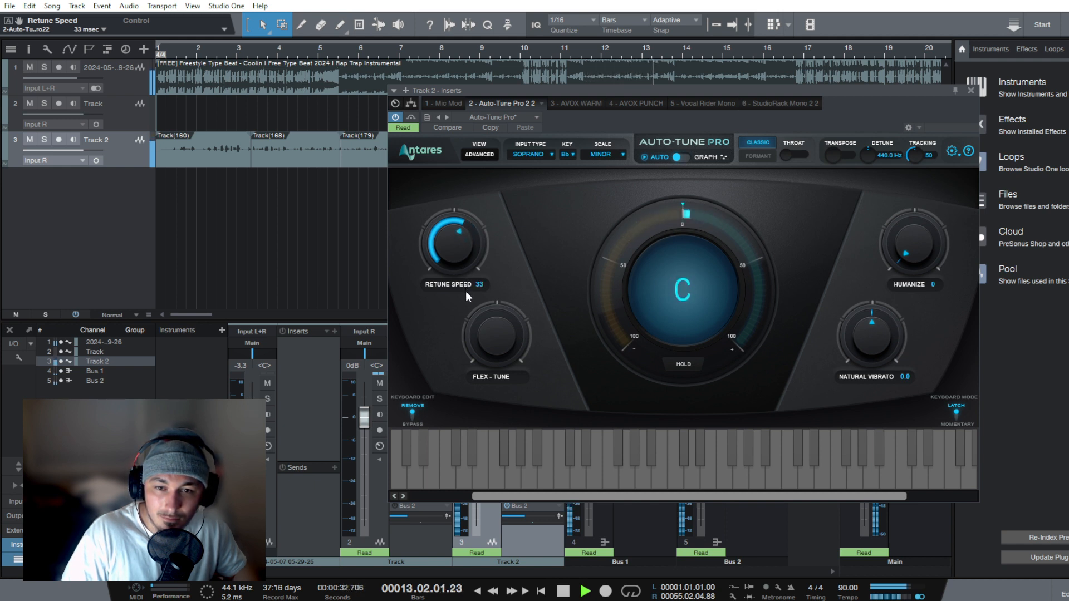
pyautogui.scroll(1, 465, 290)
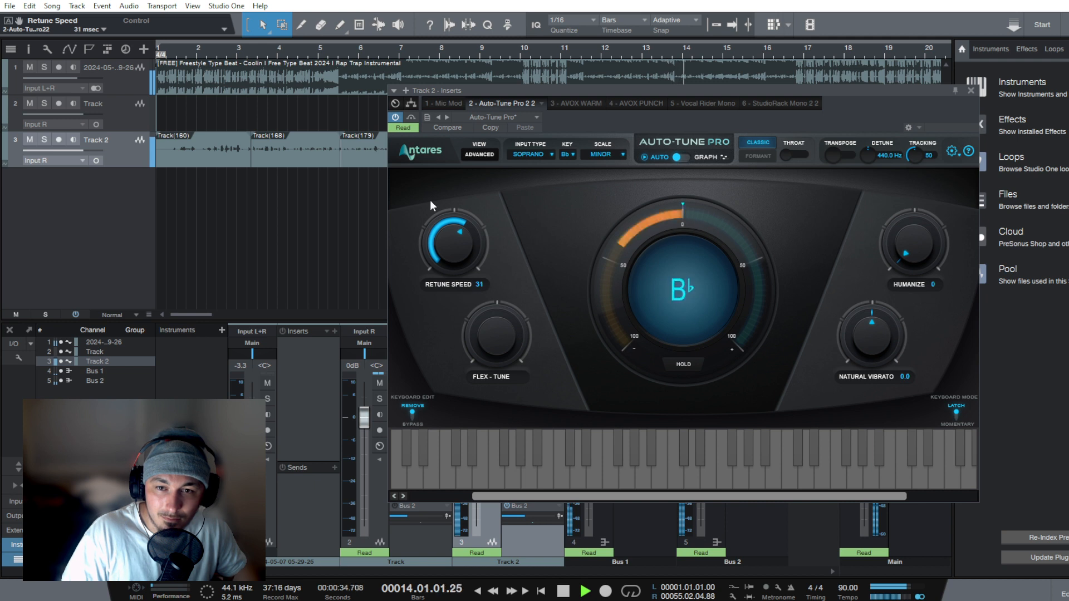
pyautogui.press('space')
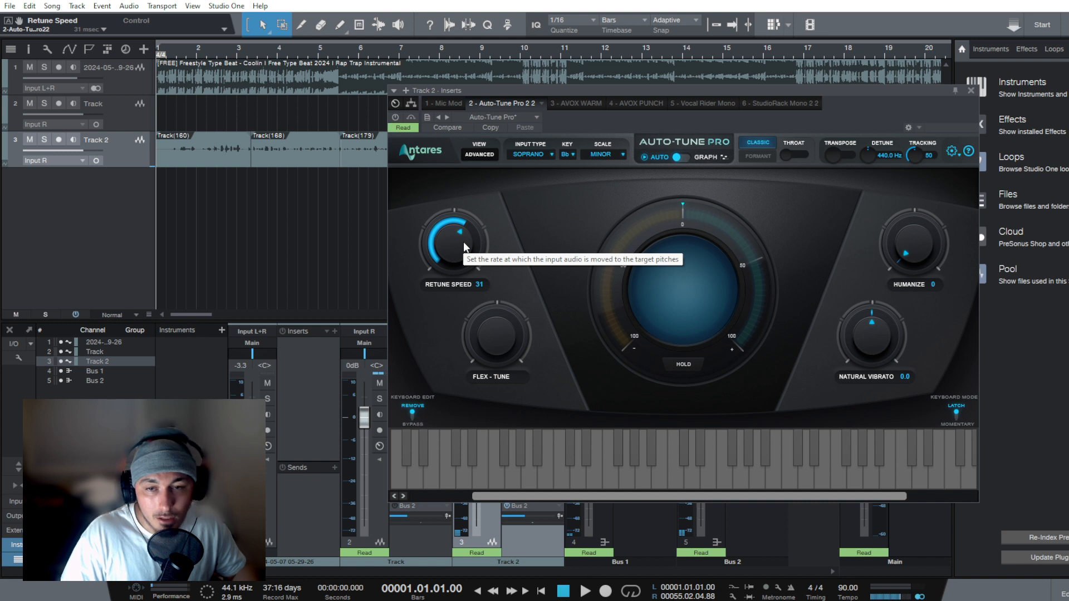
# Set the Retune Speed to 0, raise it back to about 30, and close the Auto-Tune Pro window.
pyautogui.moveTo(463, 242); pyautogui.dragTo(463, 243)
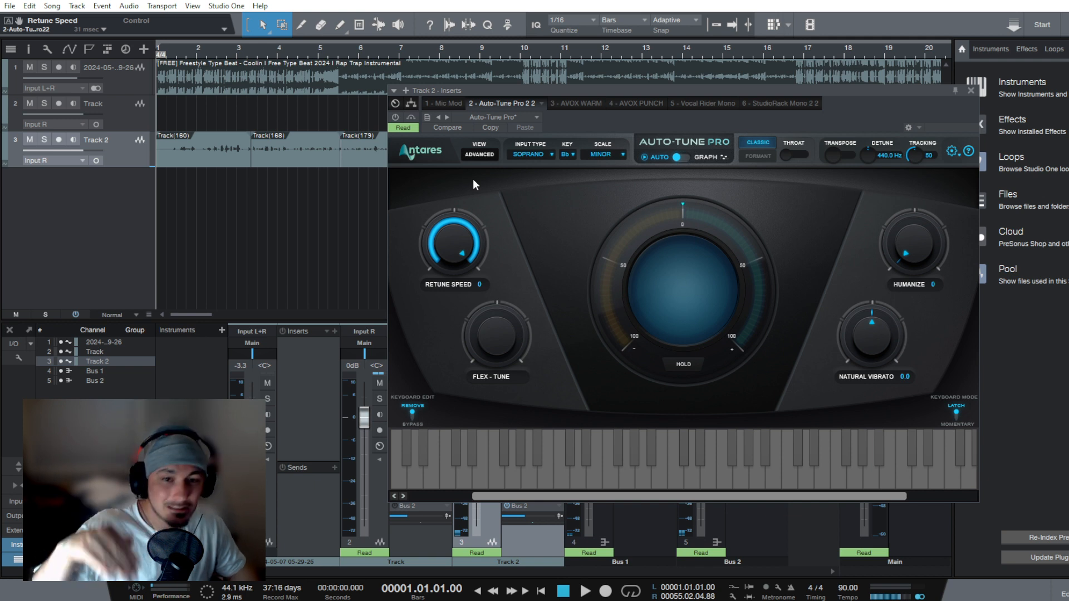
pyautogui.moveTo(473, 179); pyautogui.dragTo(467, 237)
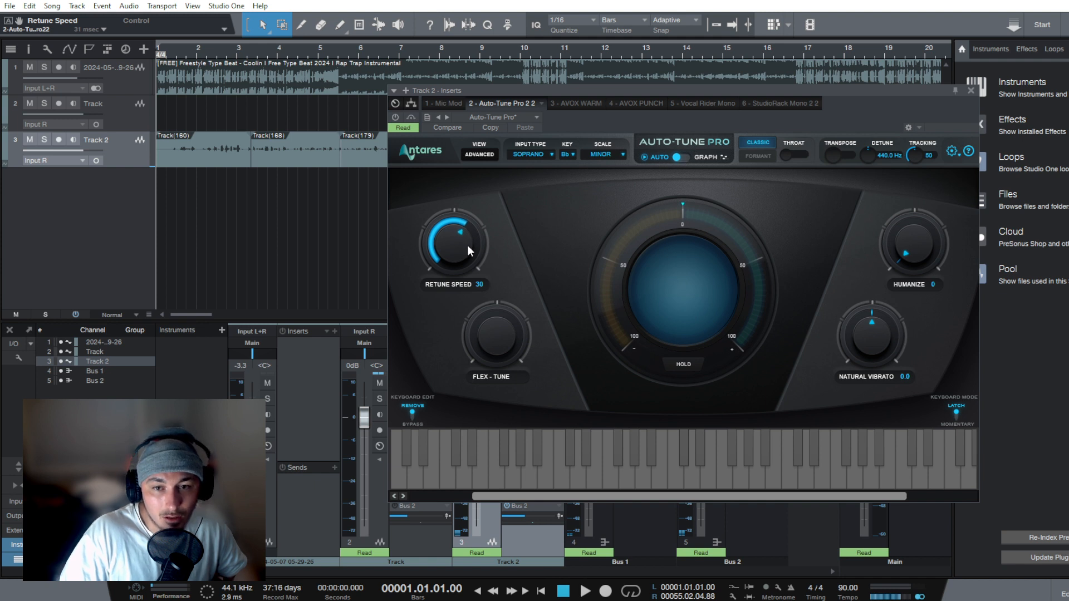
pyautogui.click(970, 91)
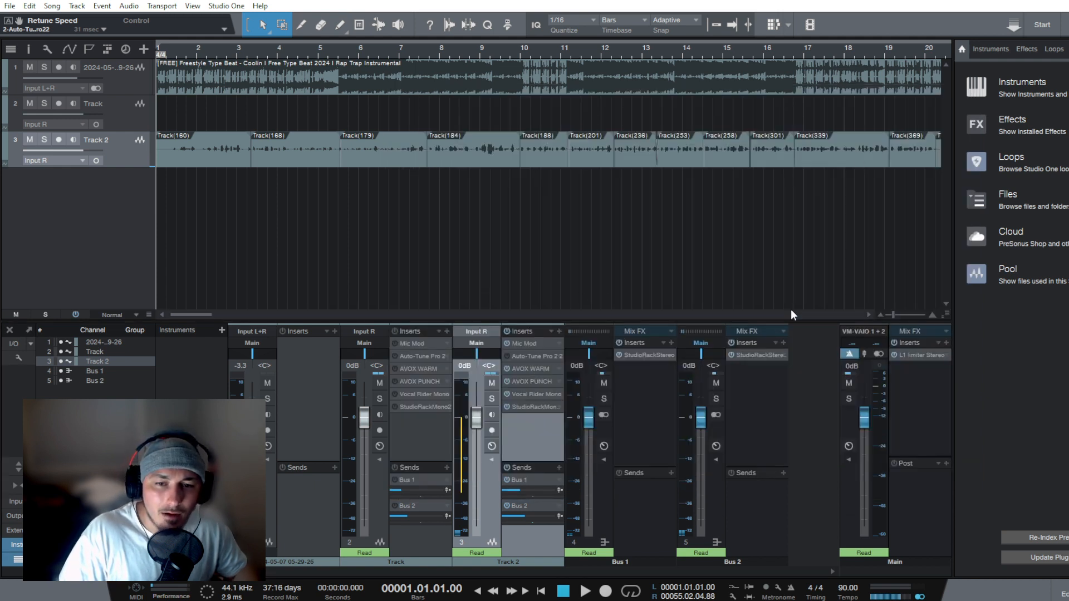
# View the AVOX WARM, AVOX PUNCH and Vocal Rider inserts on Track 2, and return to AVOX WARM.
pyautogui.moveTo(1068, 121); pyautogui.dragTo(783, 79)
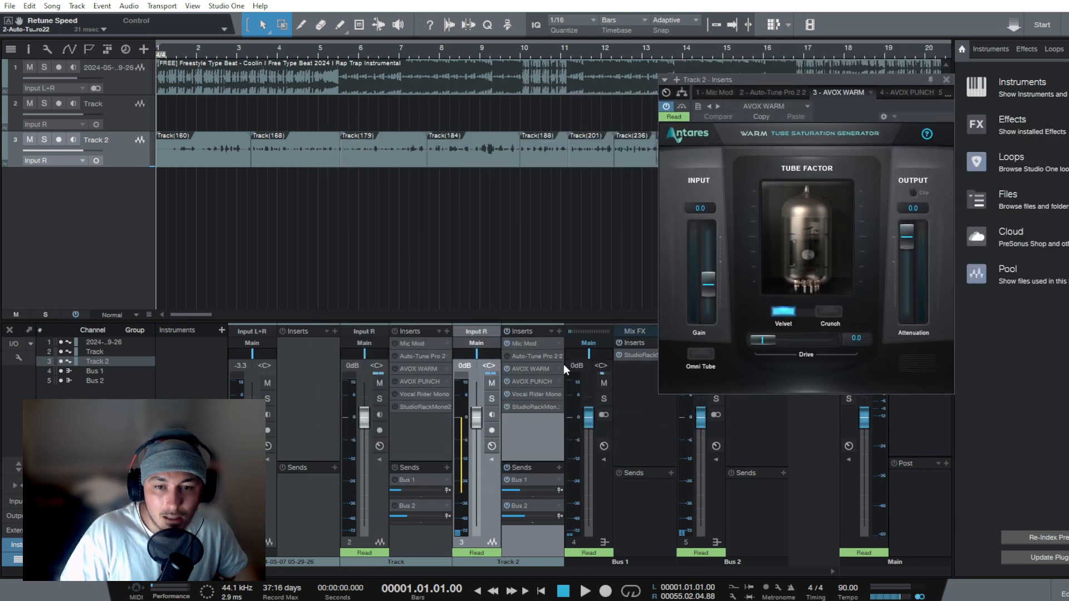
pyautogui.click(535, 381)
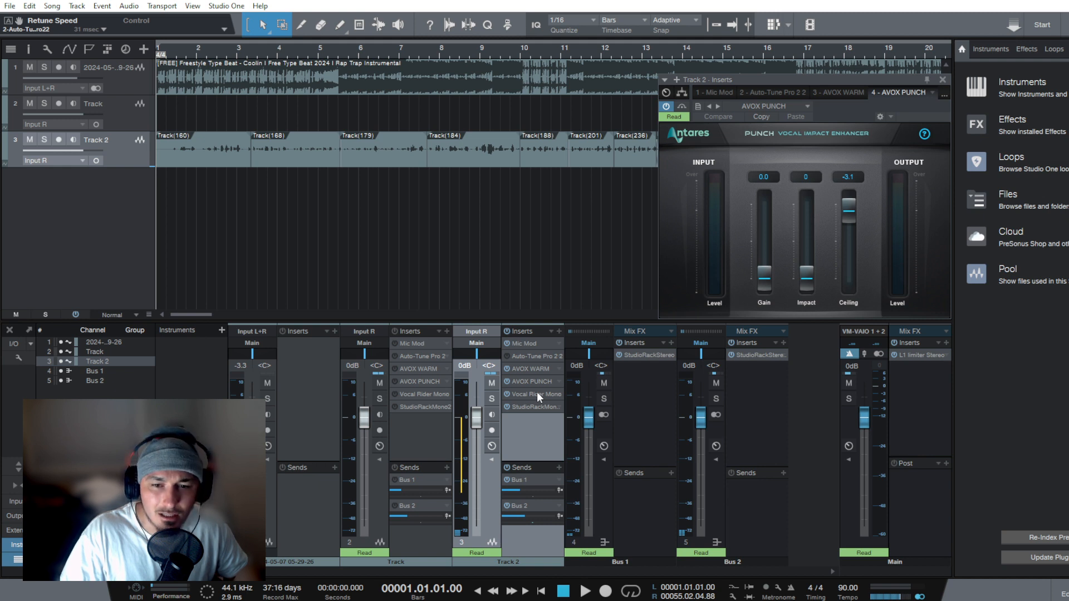
pyautogui.click(537, 394)
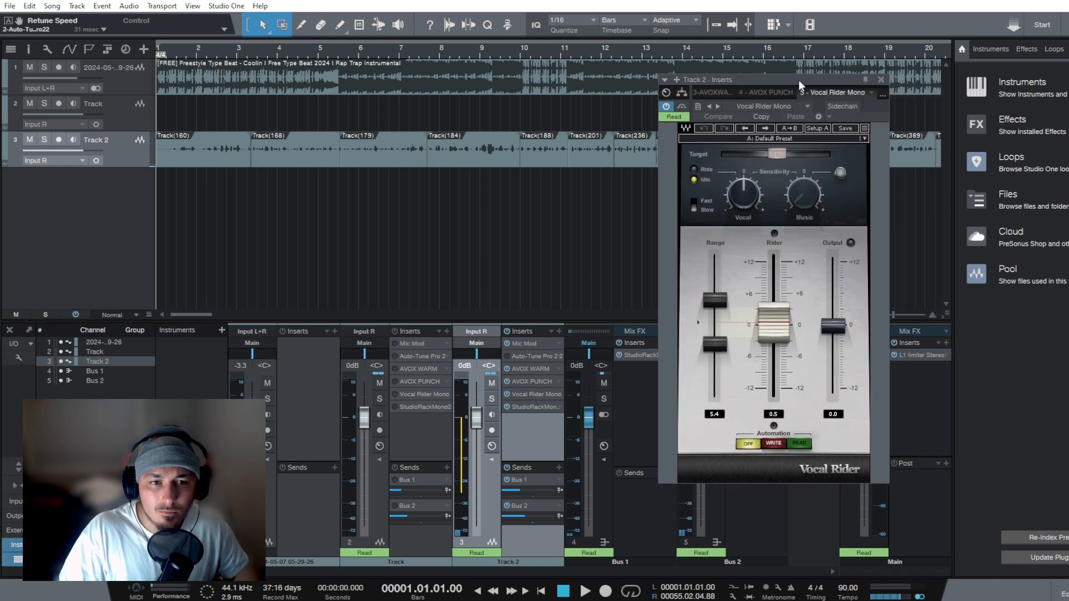
pyautogui.click(535, 370)
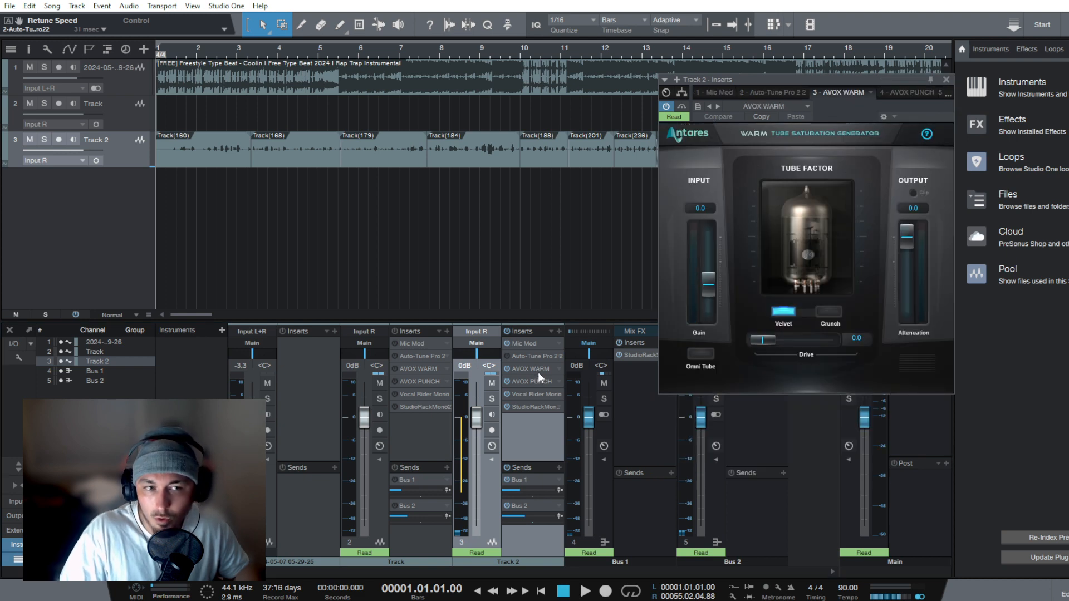
pyautogui.click(537, 372)
pyautogui.click(537, 373)
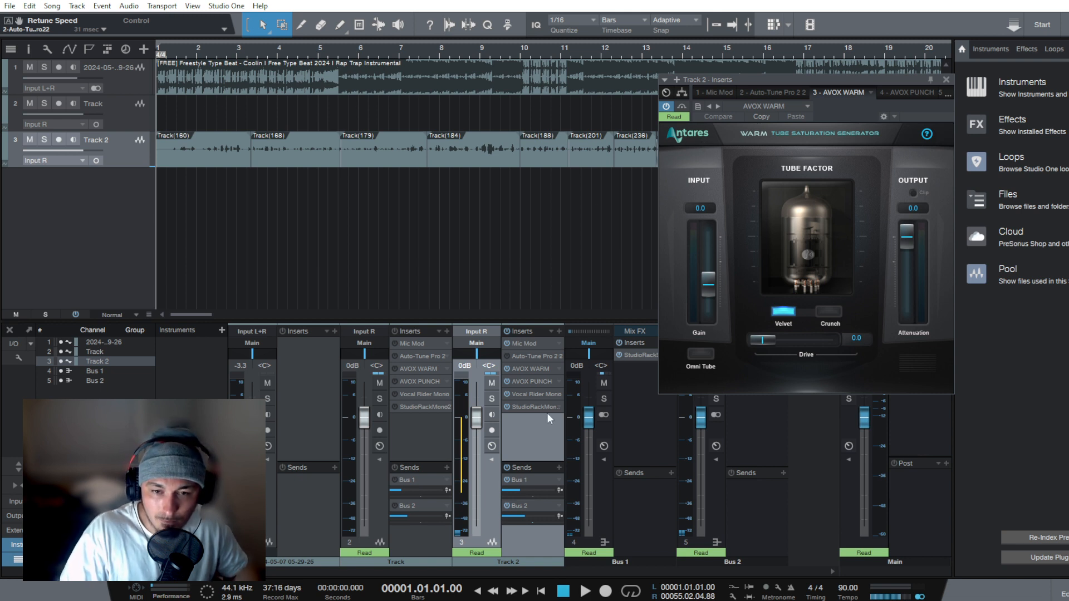
# Open the Vocal Rider insert on Track 2, play the song briefly to watch the rider, and lower its Target to -26.3 dB.
pyautogui.click(529, 393)
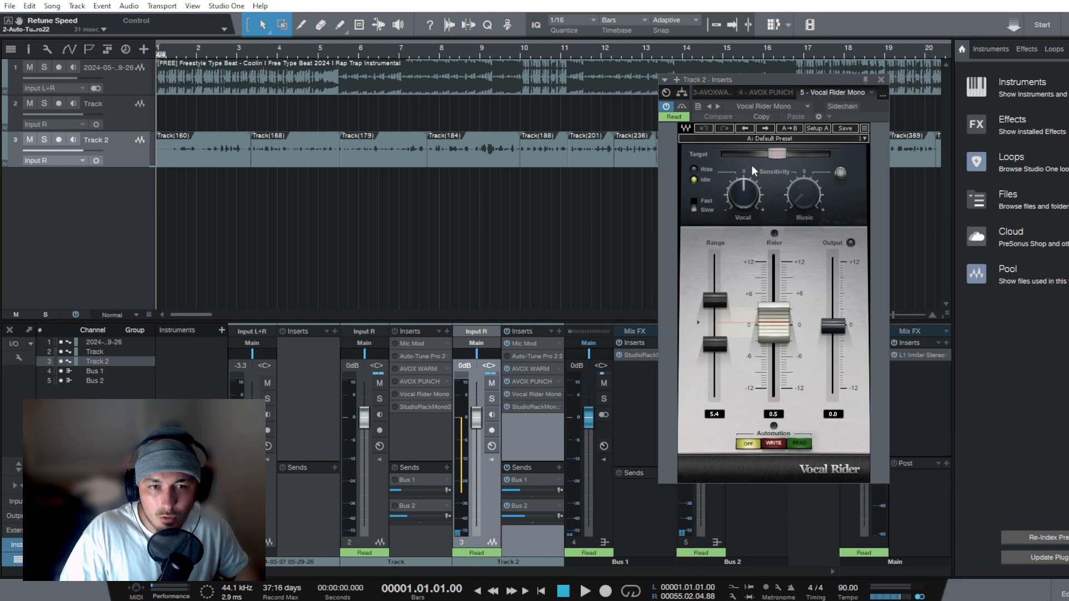
pyautogui.moveTo(797, 79); pyautogui.dragTo(812, 75)
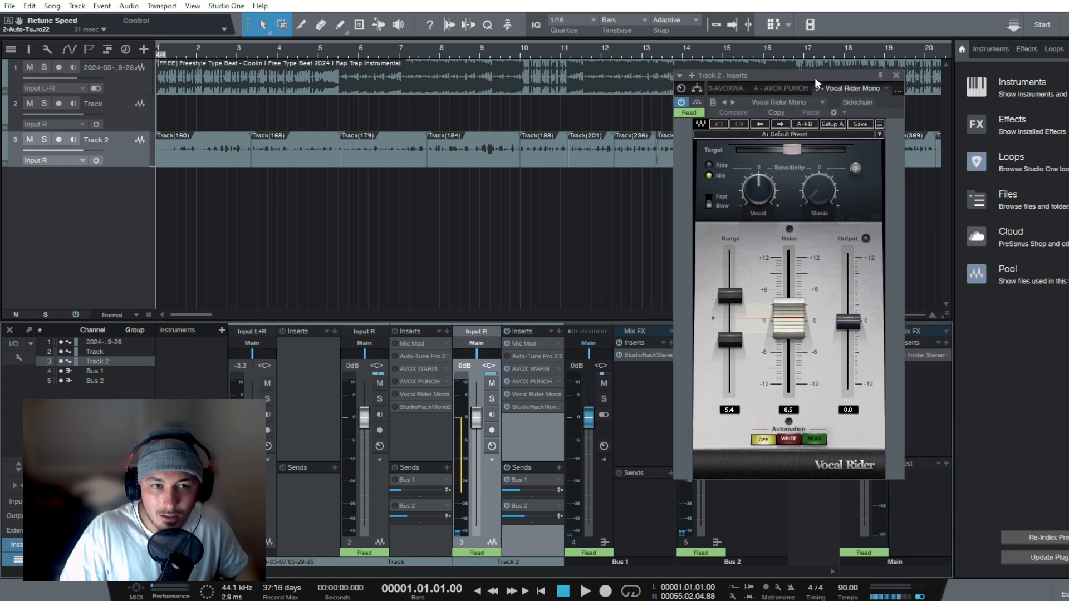
pyautogui.press('space')
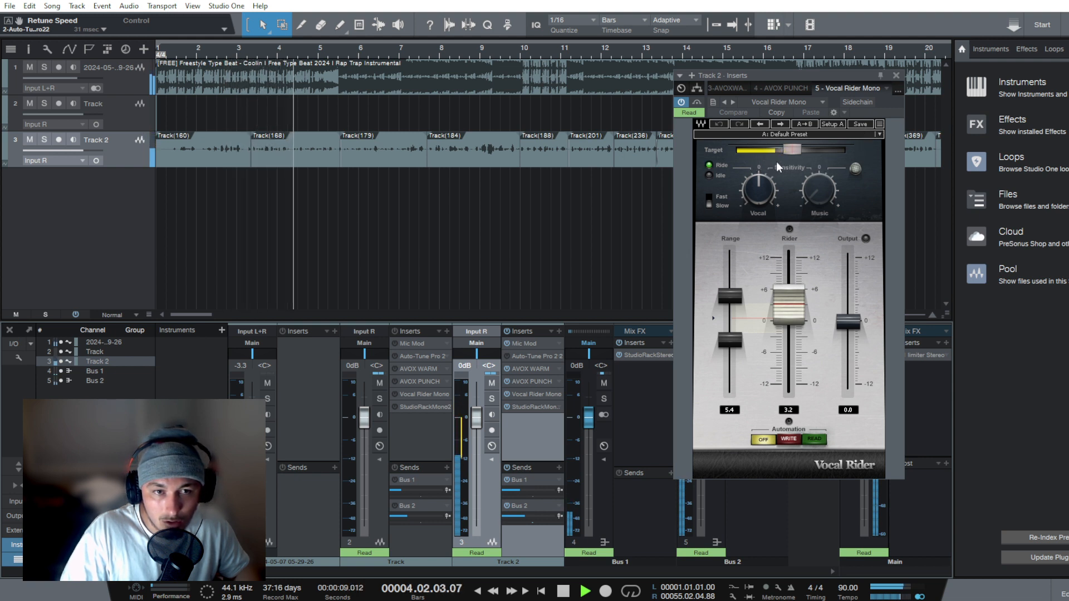
pyautogui.press('space')
pyautogui.moveTo(797, 151); pyautogui.dragTo(773, 151)
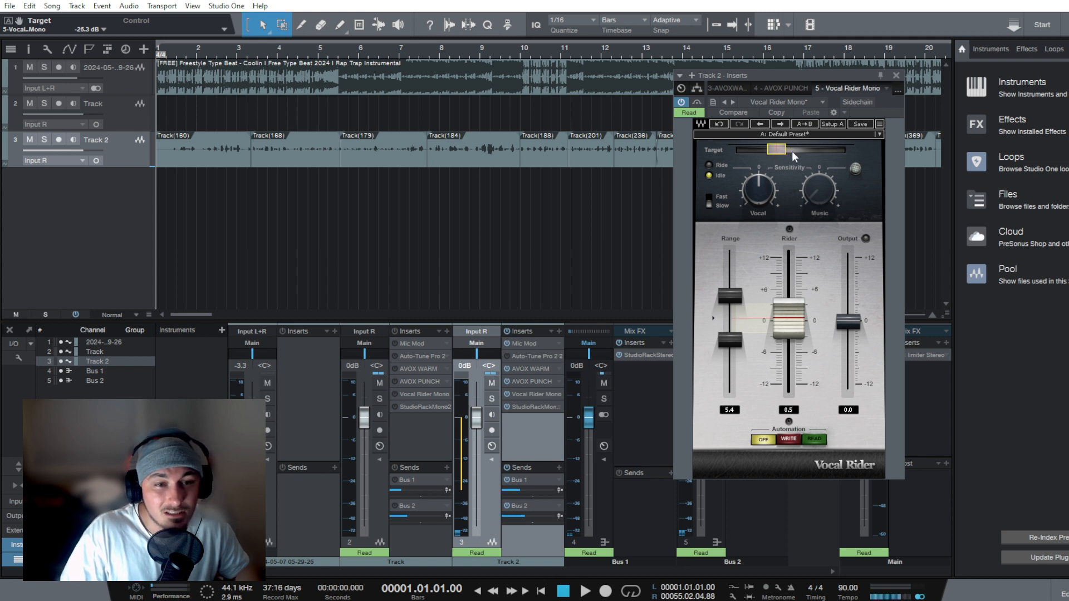
# Play the song while lowering Vocal Rider's Target to -31.9 dB, and bring it back up to -20.3 dB.
pyautogui.moveTo(778, 151)
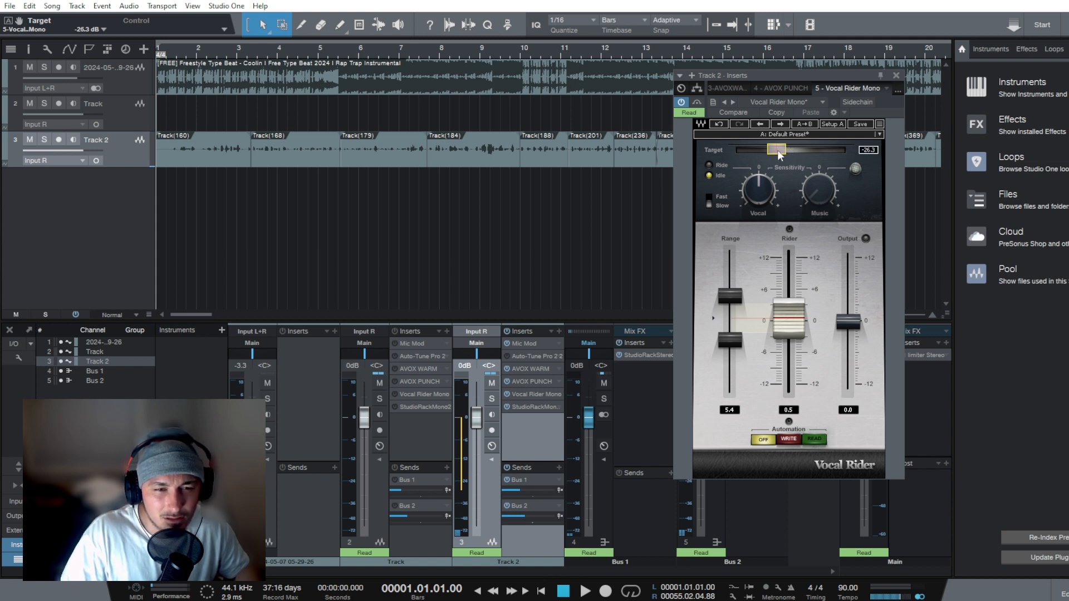
pyautogui.press('space')
pyautogui.moveTo(778, 151)
pyautogui.mouseDown()
pyautogui.moveTo(789, 151)
pyautogui.moveTo(771, 152)
pyautogui.mouseUp()
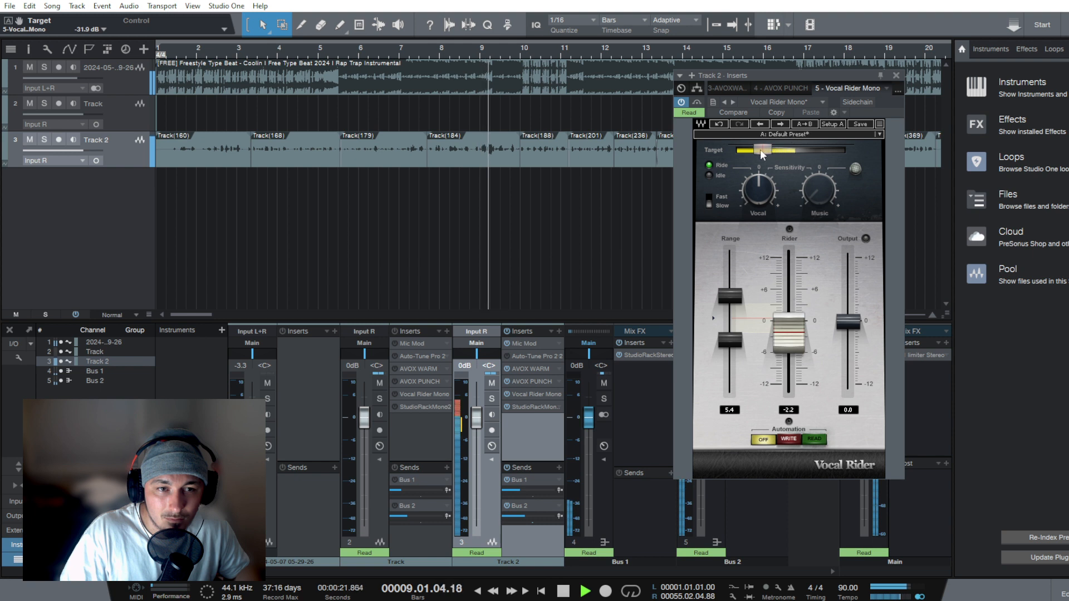
pyautogui.moveTo(761, 149)
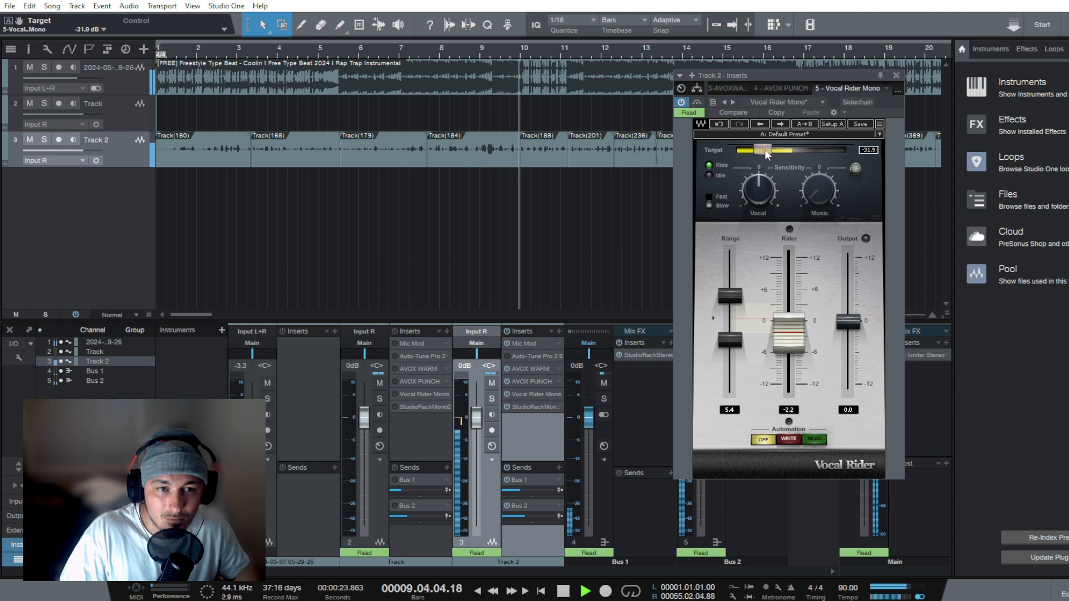
pyautogui.moveTo(766, 154); pyautogui.dragTo(794, 151)
pyautogui.press('space')
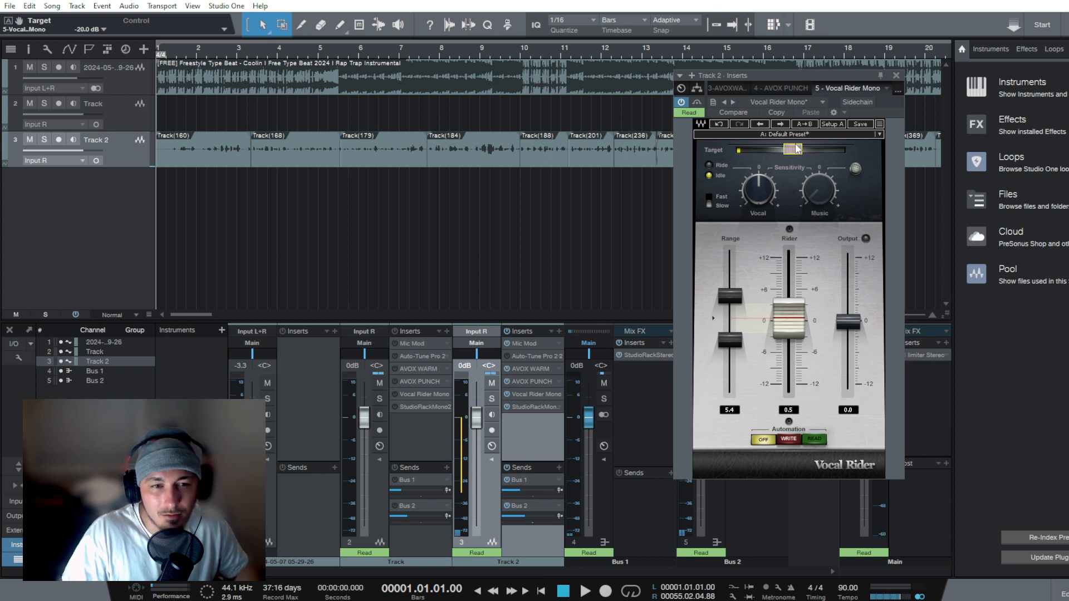
pyautogui.click(739, 127)
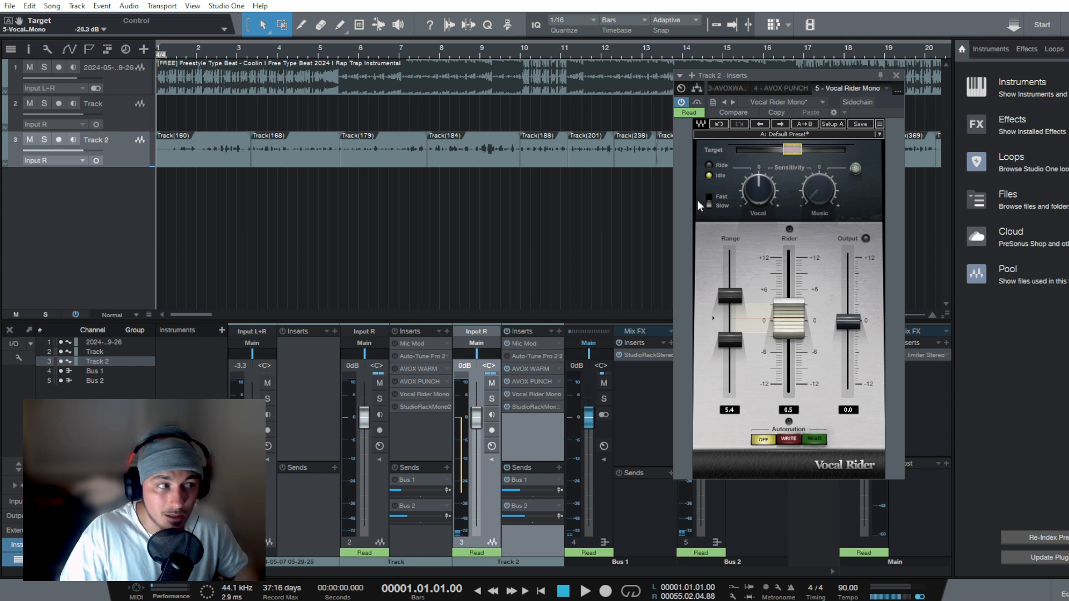
# Open the StudioRack Mono insert on Track 2 and bring up the REQ 6 equalizer from its first slot.
pyautogui.click(532, 406)
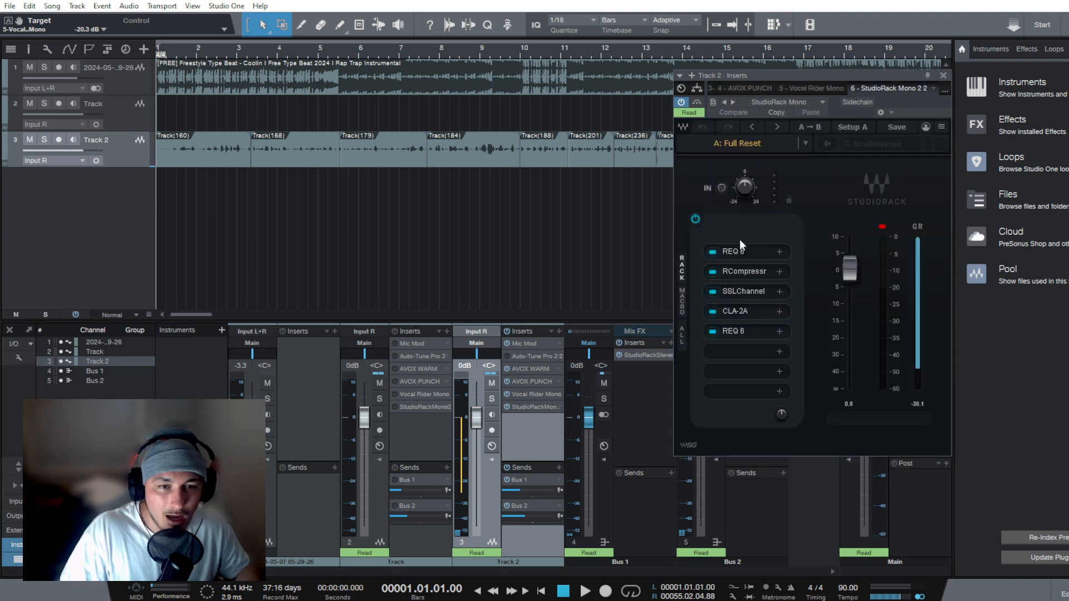
pyautogui.click(740, 253)
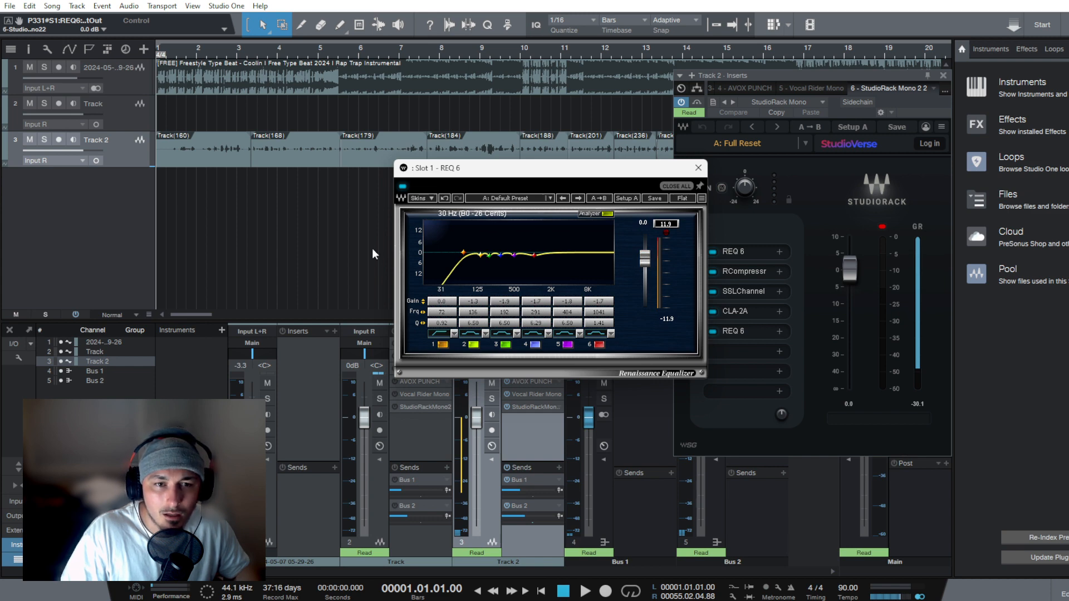
pyautogui.moveTo(507, 168); pyautogui.dragTo(804, 127)
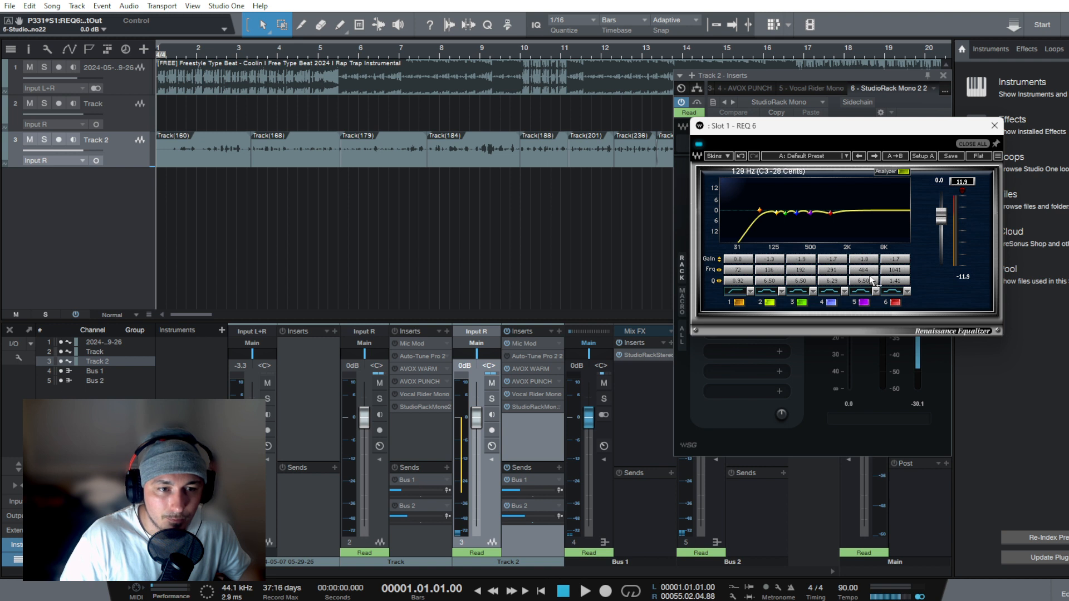
# Switch REQ 6 band 6 to Low-Pass and back to Bell, and play the song to watch the analyzer.
pyautogui.click(898, 292)
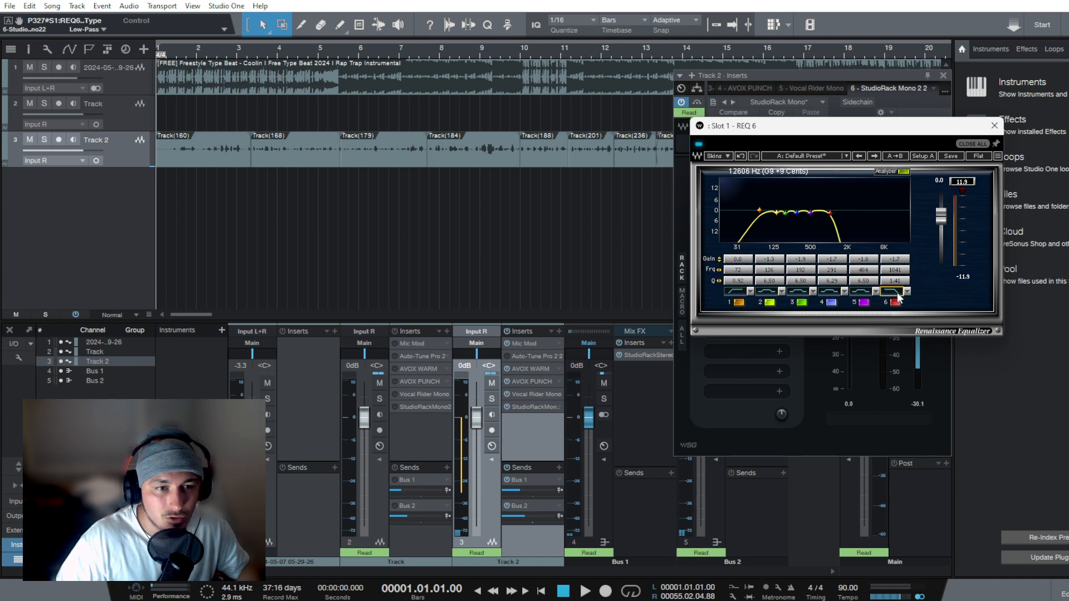
pyautogui.click(895, 293)
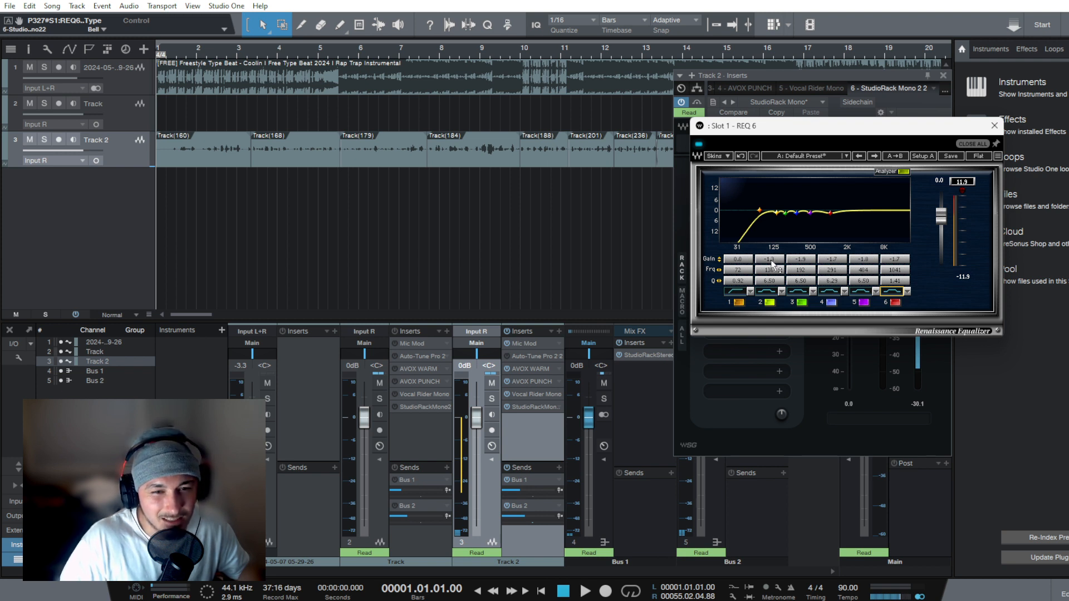
pyautogui.press('space')
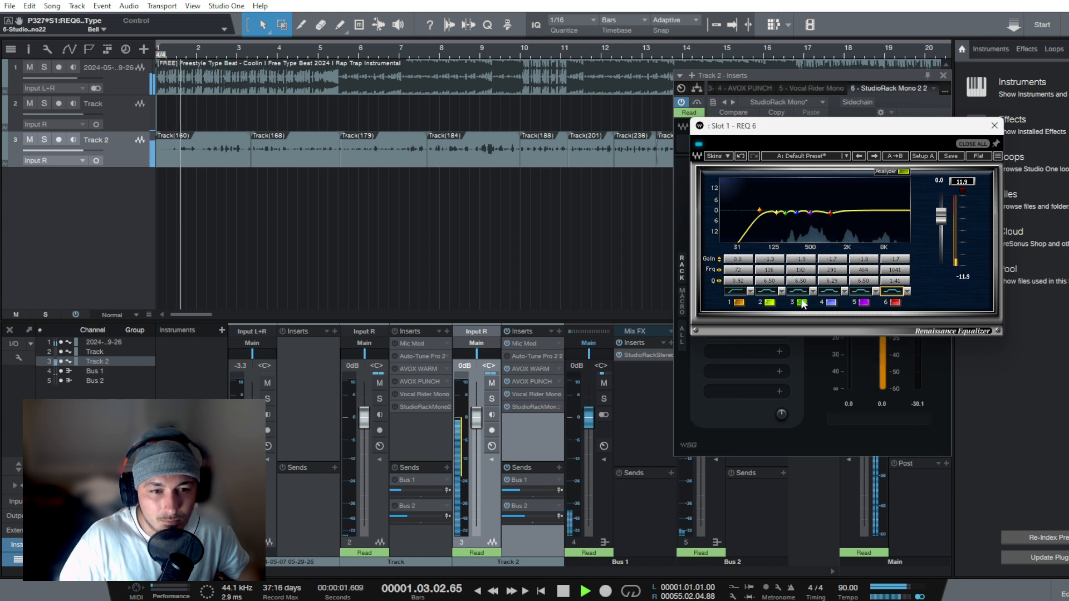
# Restart the song, boost REQ 6 band 2's gain to 17.4 dB during playback, and undo the boost.
pyautogui.press('space')
pyautogui.press('space')
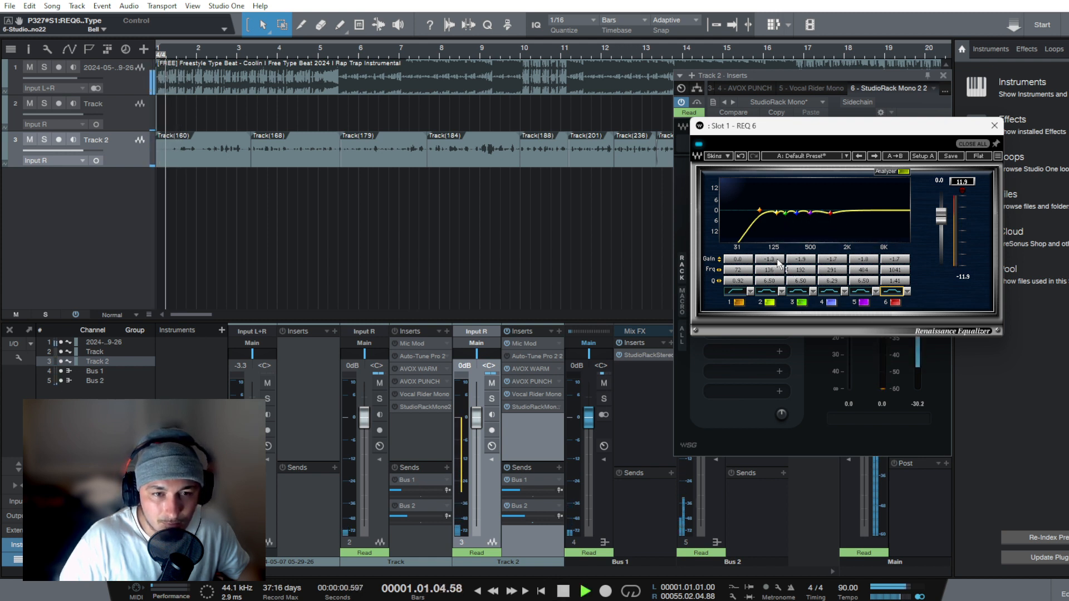
pyautogui.moveTo(778, 264); pyautogui.dragTo(778, 223)
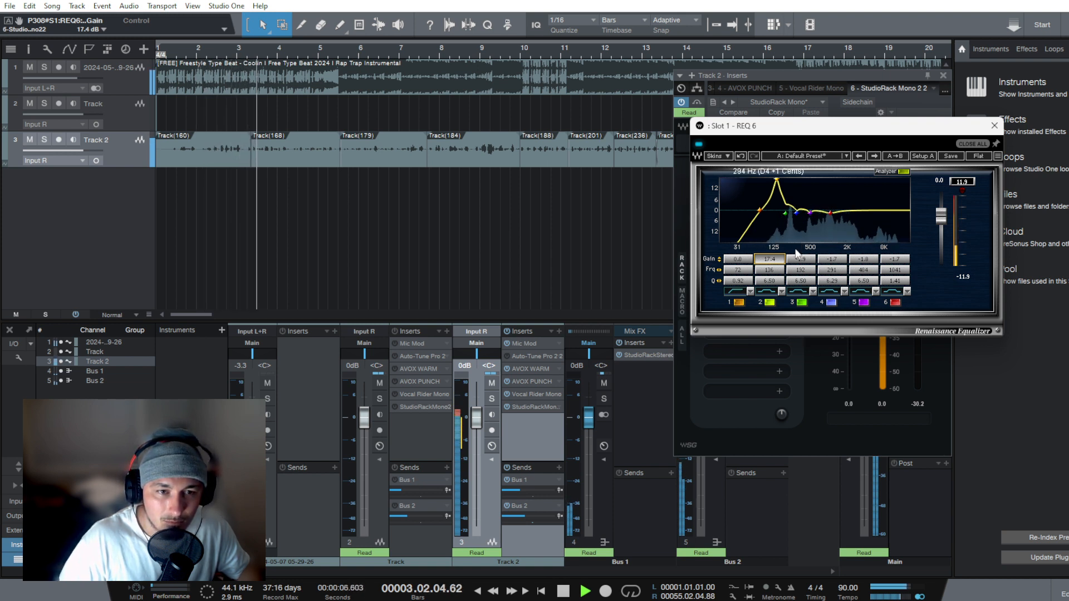
pyautogui.hotkey('ctrl', 'z')
pyautogui.press('space')
# Switch off REQ 6 bands 3, 4, 5 and 6.
pyautogui.click(801, 303)
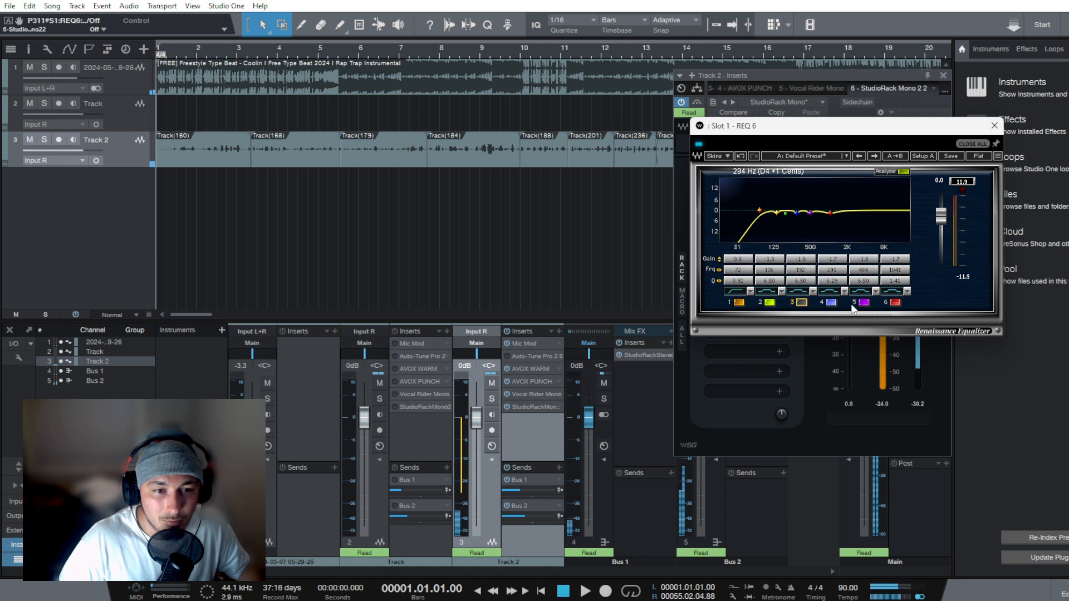
pyautogui.click(831, 303)
pyautogui.click(895, 303)
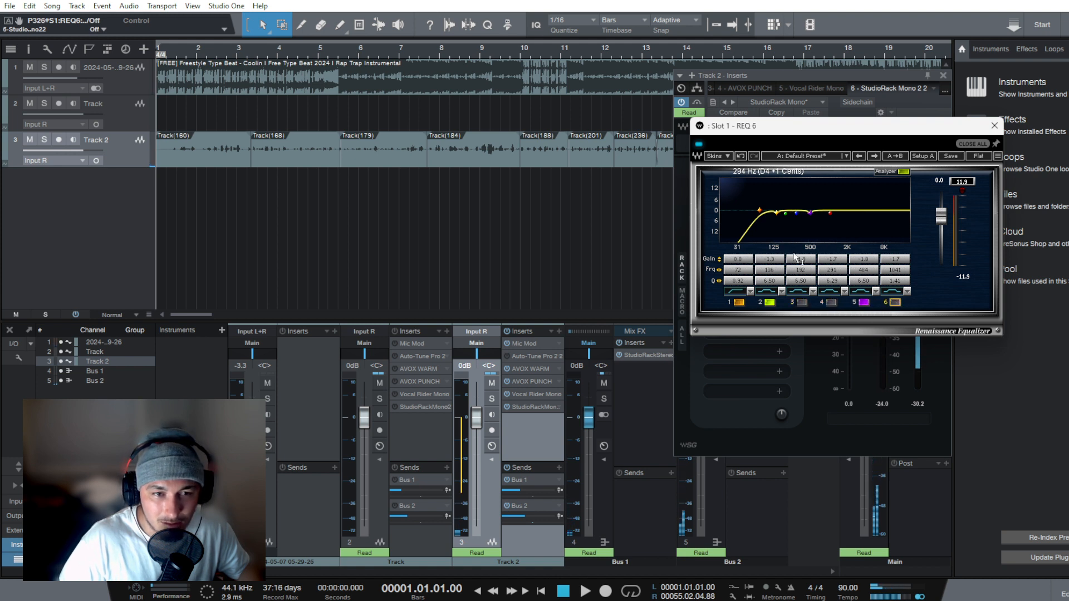
pyautogui.click(863, 303)
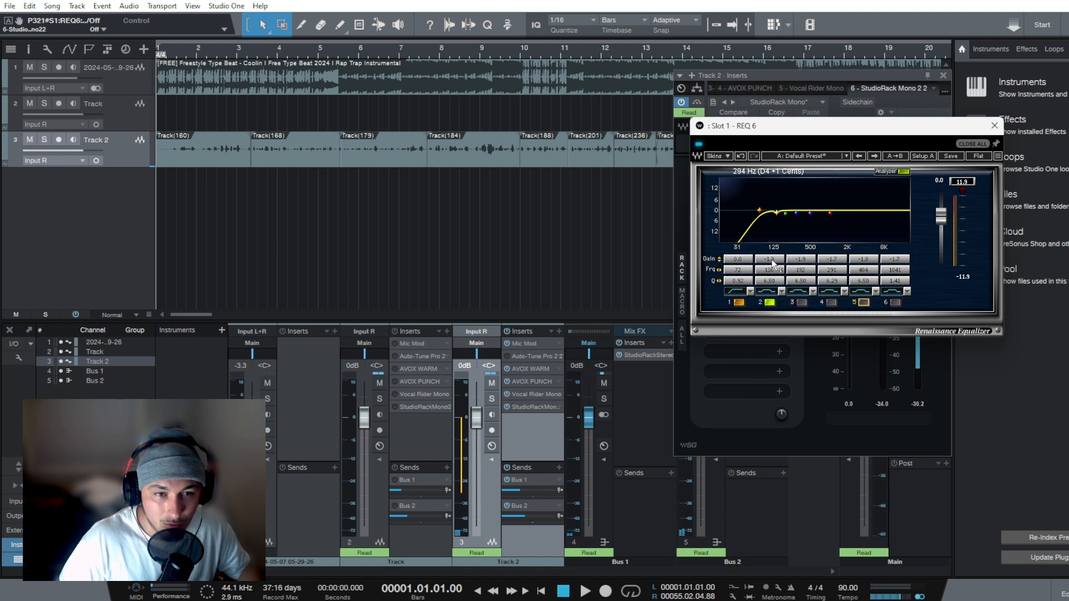
# Play the song with REQ 6 band 2 boosted to 16.8 dB, and switch band 1 off and on again.
pyautogui.press('space')
pyautogui.moveTo(773, 264); pyautogui.dragTo(773, 233)
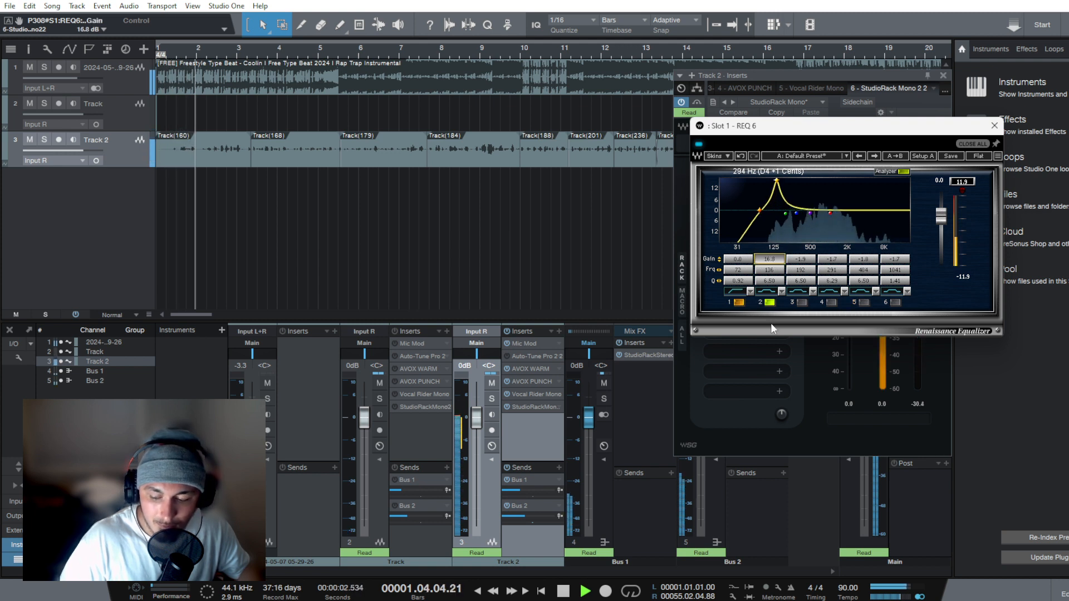
pyautogui.click(740, 302)
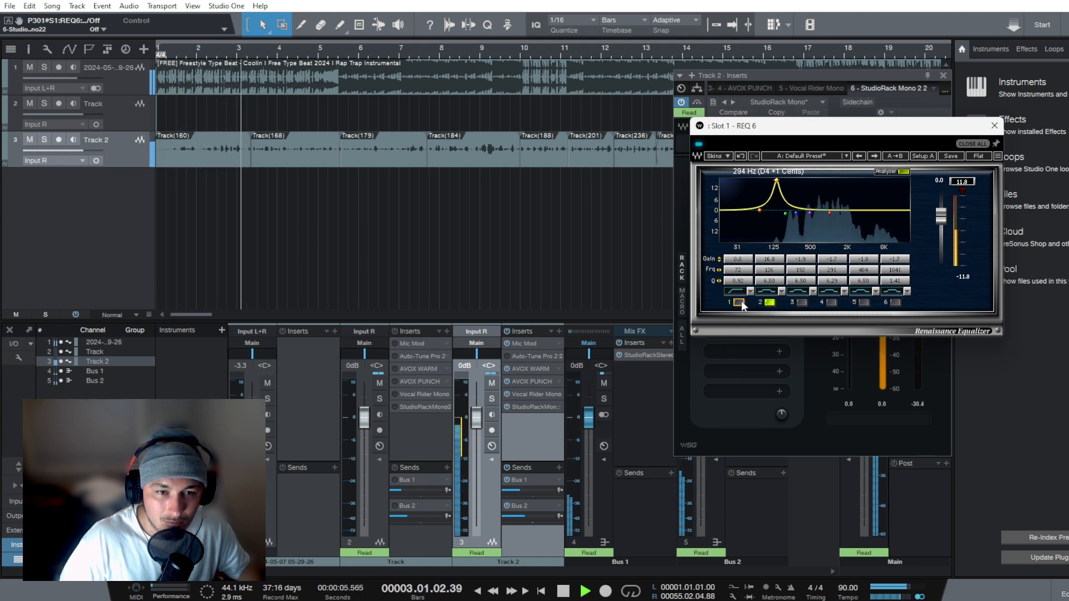
pyautogui.click(740, 302)
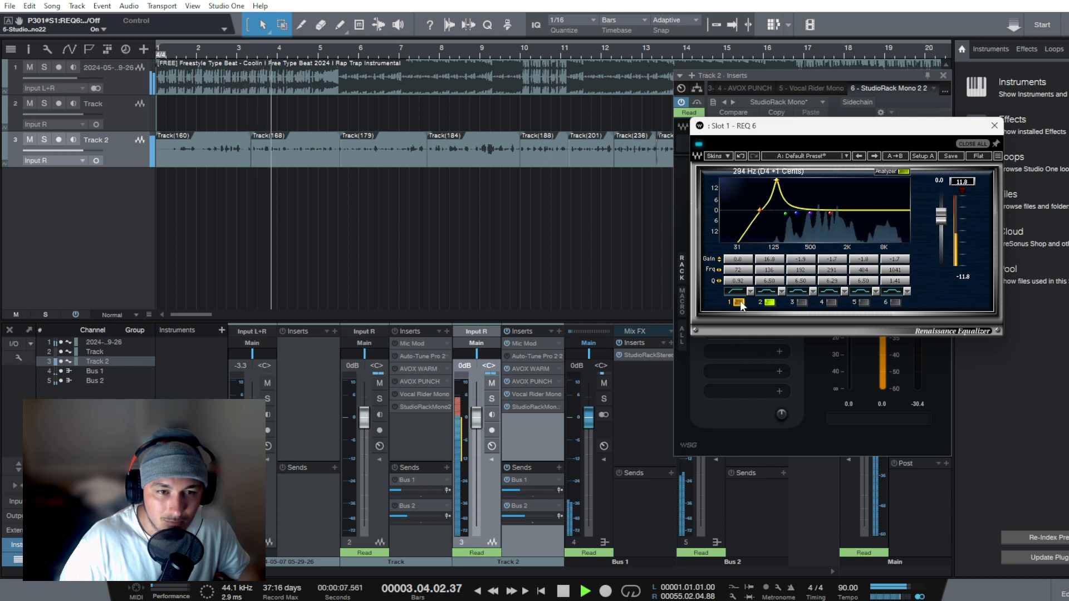
# Switch REQ 6 bands 3 to 6 back on and boost their gains, with band 3 at 11.1, band 4 at 11.5 and band 6 at 5.3 dB.
pyautogui.moveTo(800, 260); pyautogui.dragTo(895, 249)
pyautogui.click(802, 302)
pyautogui.click(831, 302)
pyautogui.click(863, 302)
pyautogui.click(894, 302)
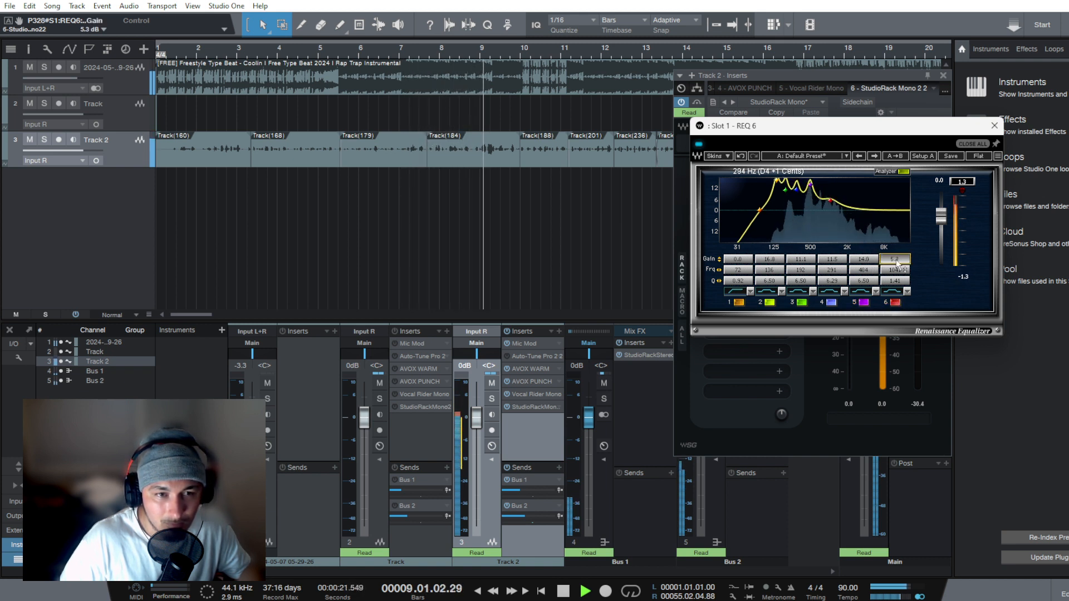
# Undo all the band boosts and on/off changes in REQ 6, and stop playback.
pyautogui.hotkey('ctrl', 'z')
pyautogui.hotkey('ctrl', 'z')
pyautogui.hotkey('ctrl', 'z')
pyautogui.hotkey('ctrl', 'z')
pyautogui.hotkey('ctrl', 'z')
pyautogui.hotkey('ctrl', 'z')
pyautogui.hotkey('ctrl', 'z')
pyautogui.hotkey('ctrl', 'z')
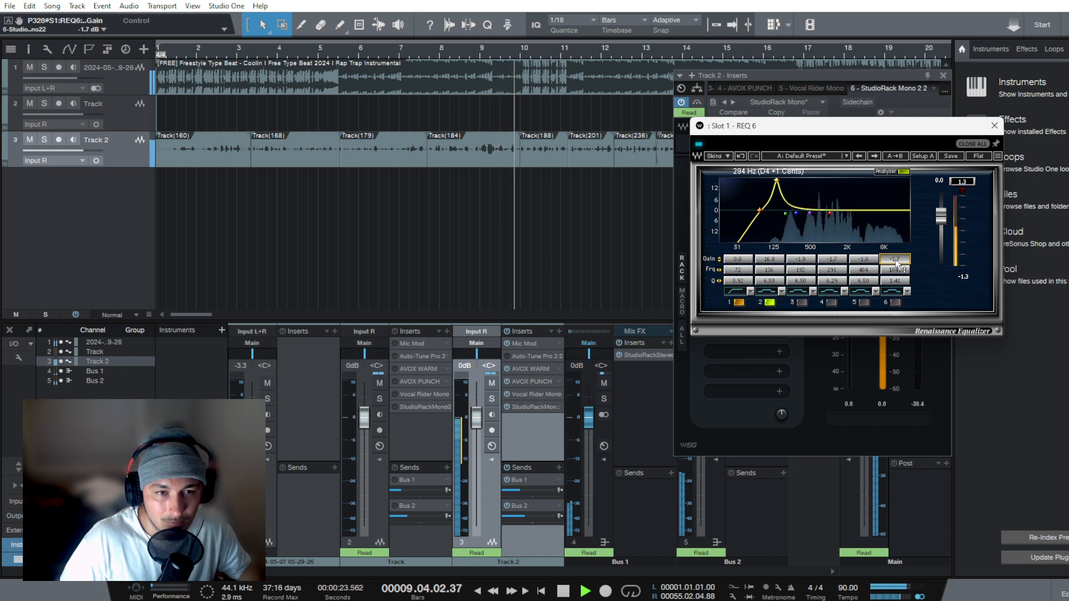
pyautogui.hotkey('ctrl', 'z')
pyautogui.hotkey('ctrl', 'z')
pyautogui.hotkey('ctrl', 'z')
pyautogui.hotkey('ctrl', 'z')
pyautogui.hotkey('ctrl', 'z')
pyautogui.hotkey('ctrl', 'z')
pyautogui.hotkey('ctrl', 'z')
pyautogui.hotkey('ctrl', 'z')
pyautogui.hotkey('ctrl', 'z')
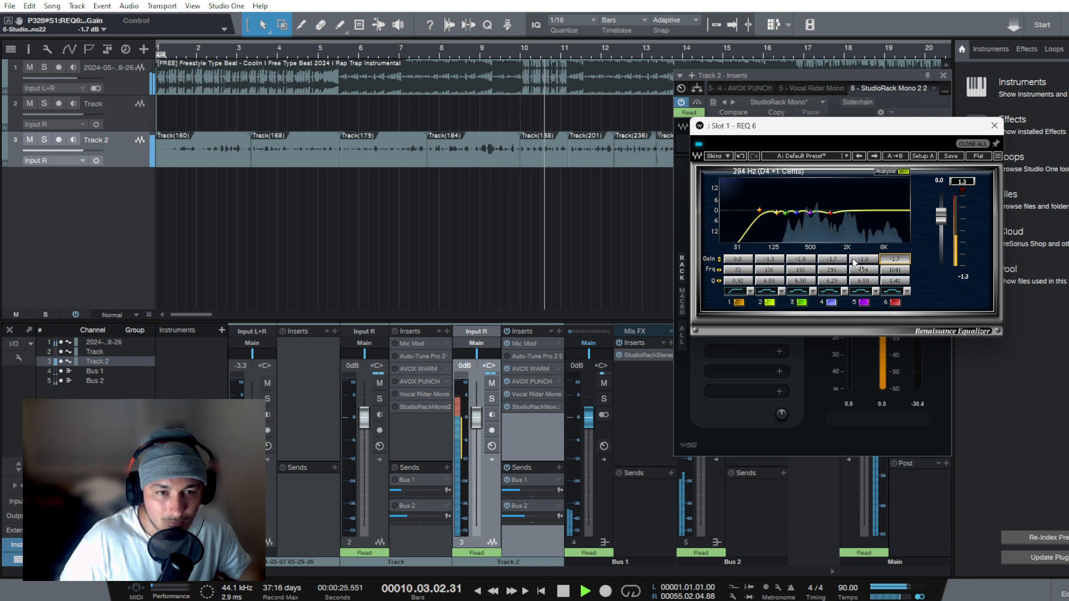
pyautogui.press('space')
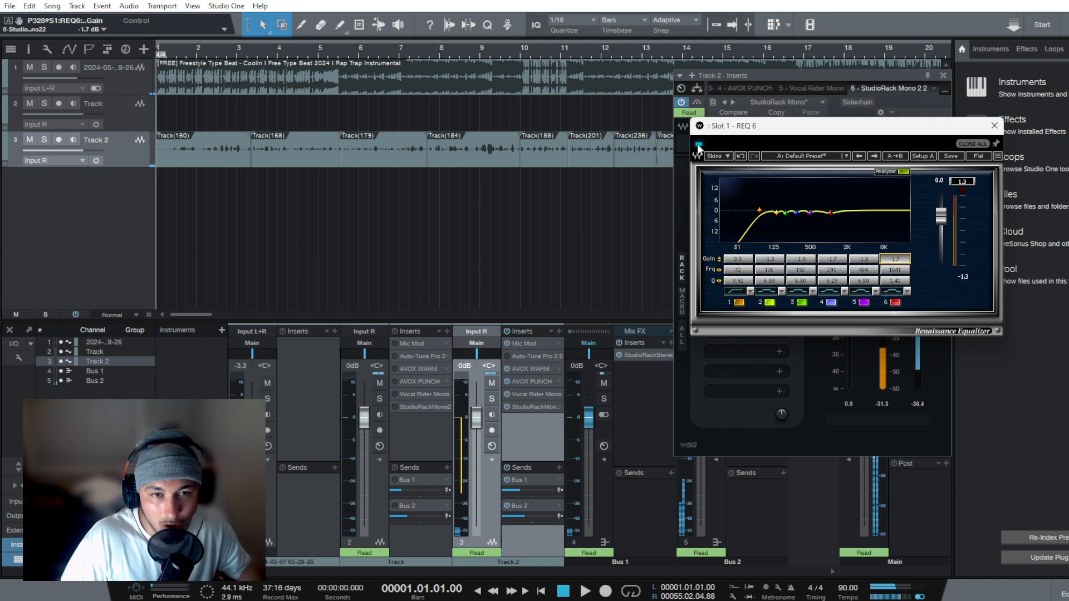
# Compare the song's playback with REQ 6 bypassed and switched on, and close the equalizer window.
pyautogui.moveTo(755, 131); pyautogui.dragTo(781, 111)
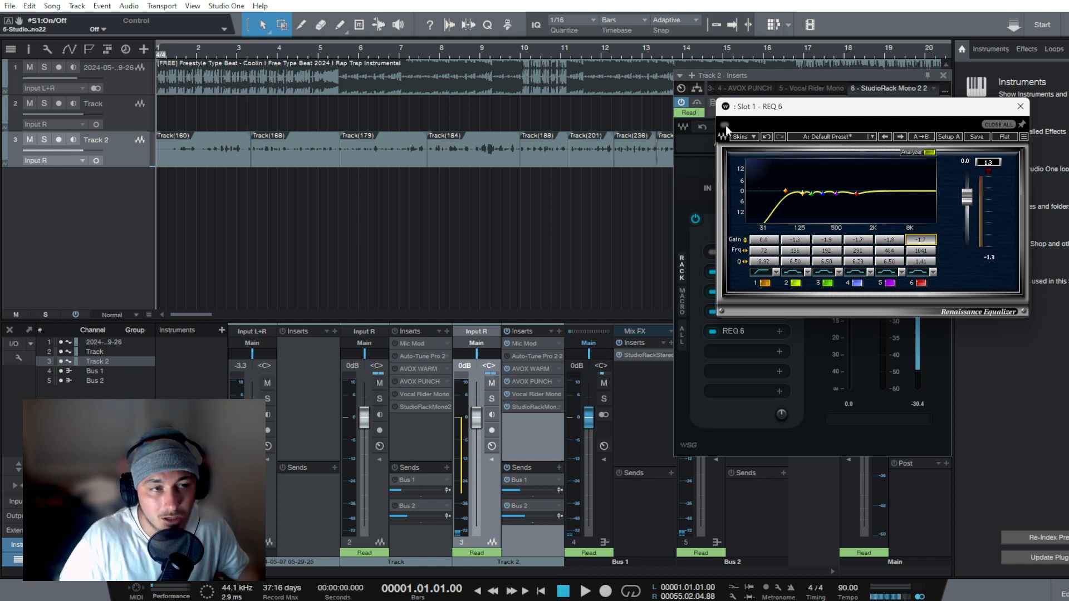
pyautogui.press('space')
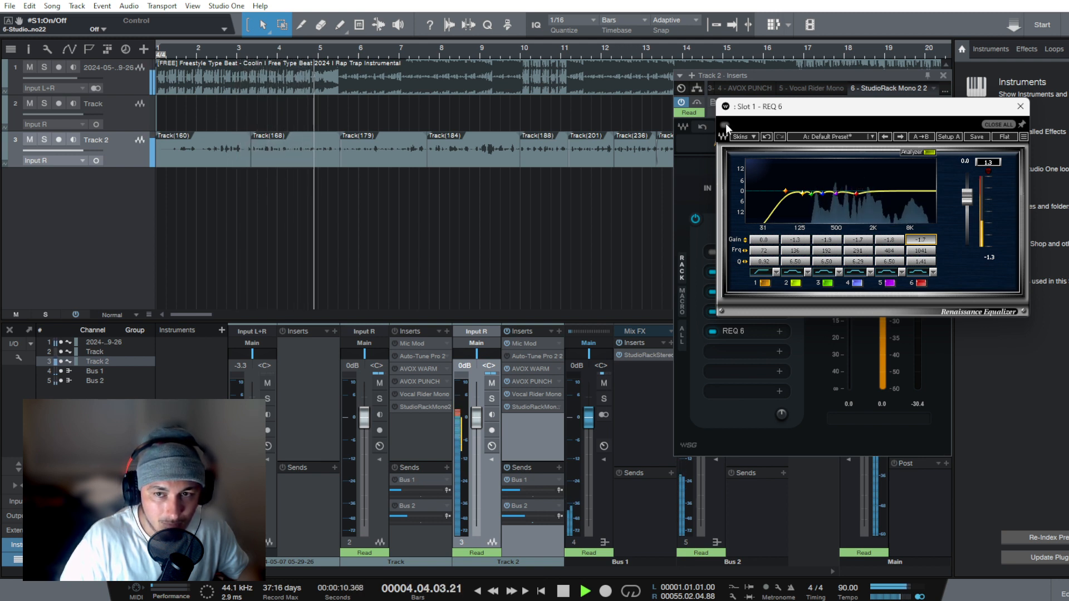
pyautogui.press('Home')
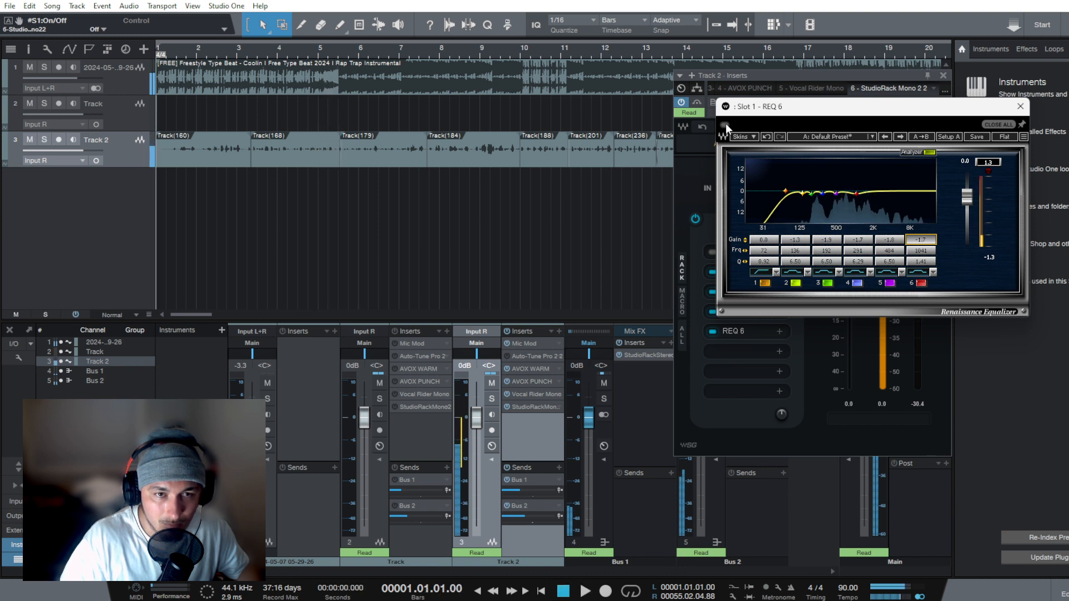
pyautogui.click(725, 124)
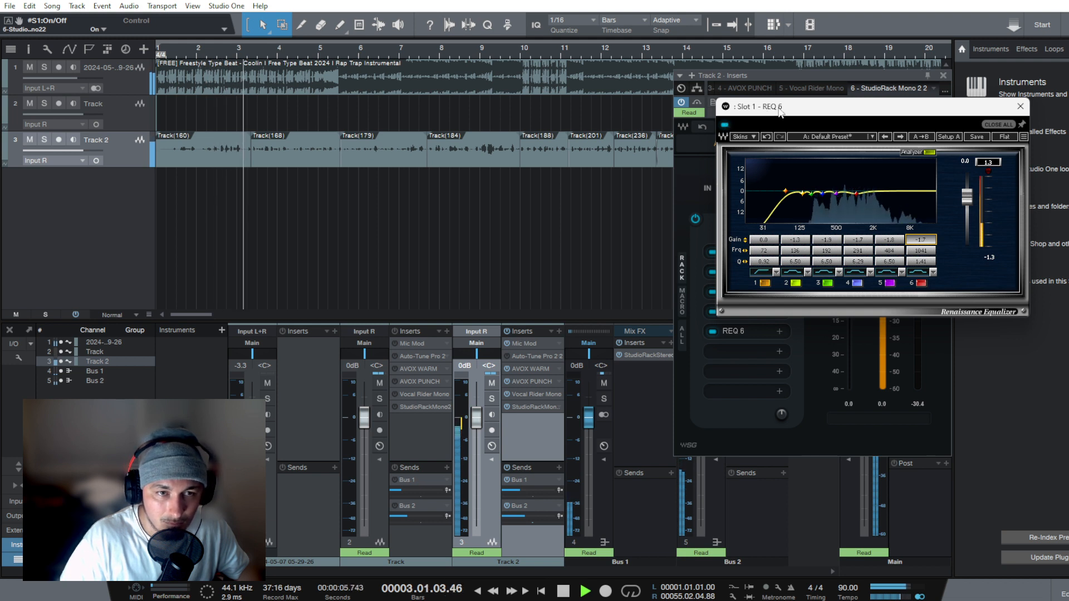
pyautogui.click(1021, 107)
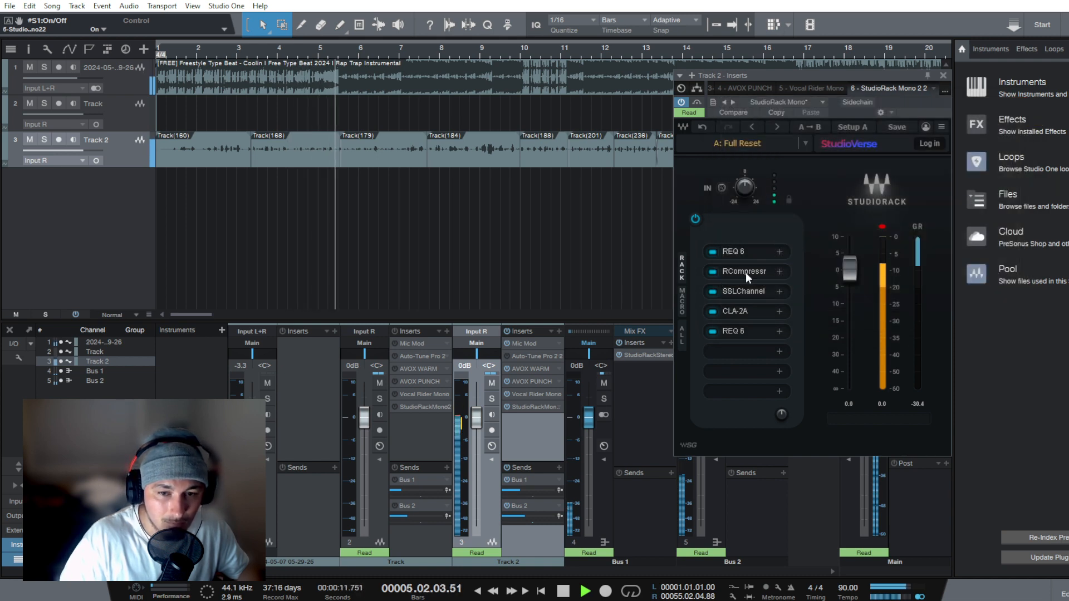
pyautogui.press('space')
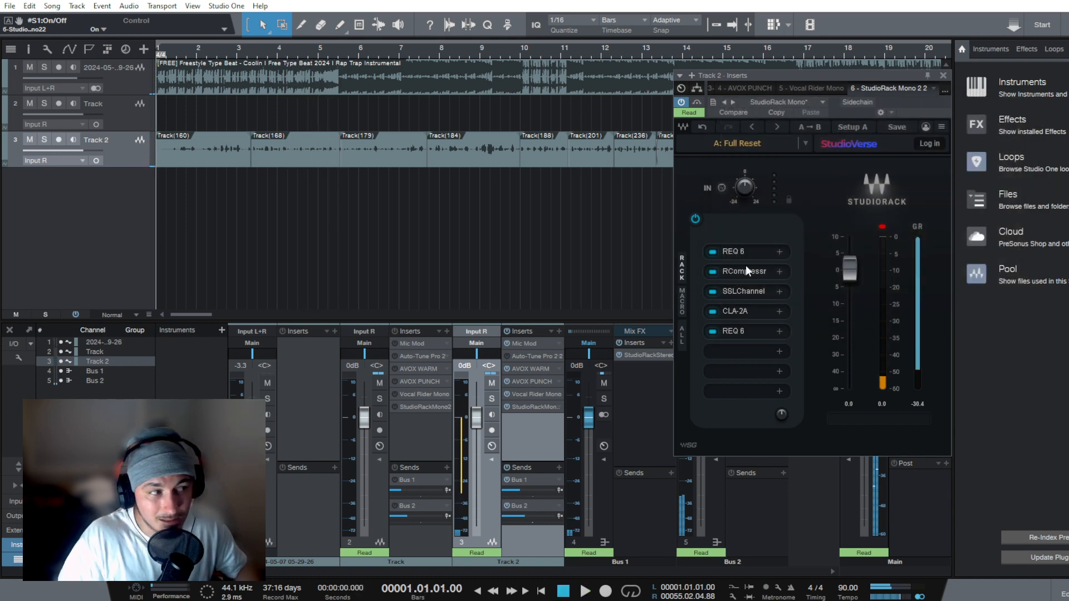
# Open RCompressor from StudioRack's second slot, try its Attack slider, and lower Release to 5.51 before restoring it to 22.5.
pyautogui.click(747, 270)
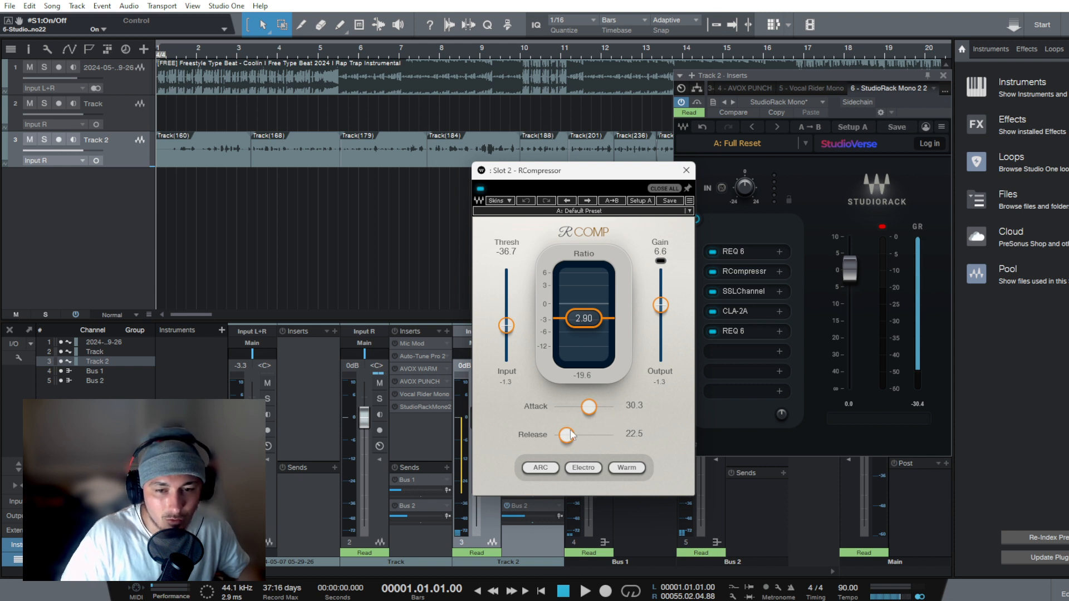
pyautogui.moveTo(589, 408); pyautogui.dragTo(613, 406)
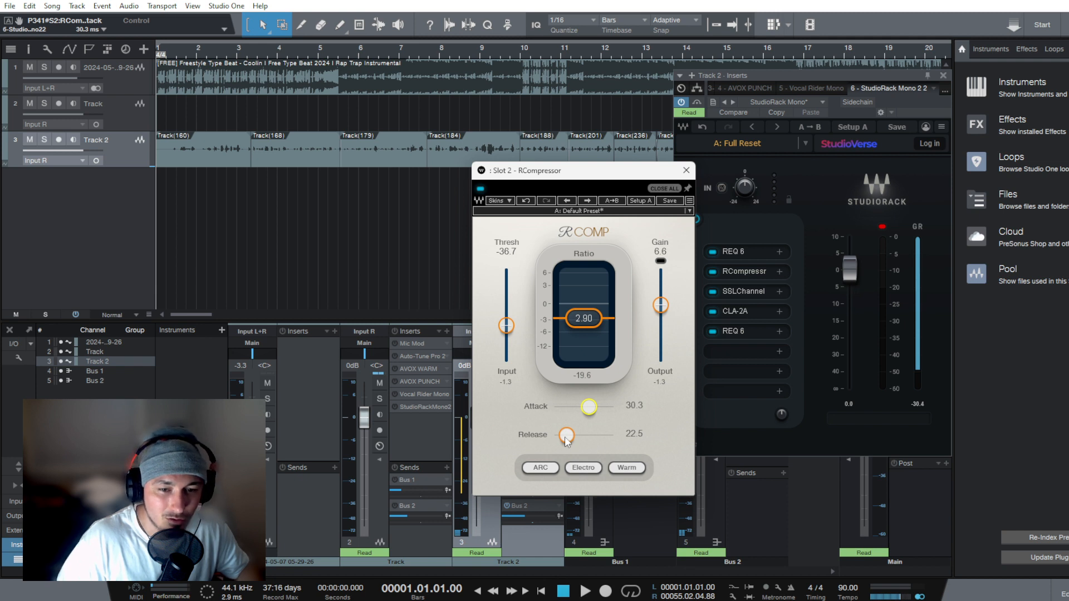
pyautogui.moveTo(565, 435); pyautogui.dragTo(555, 436)
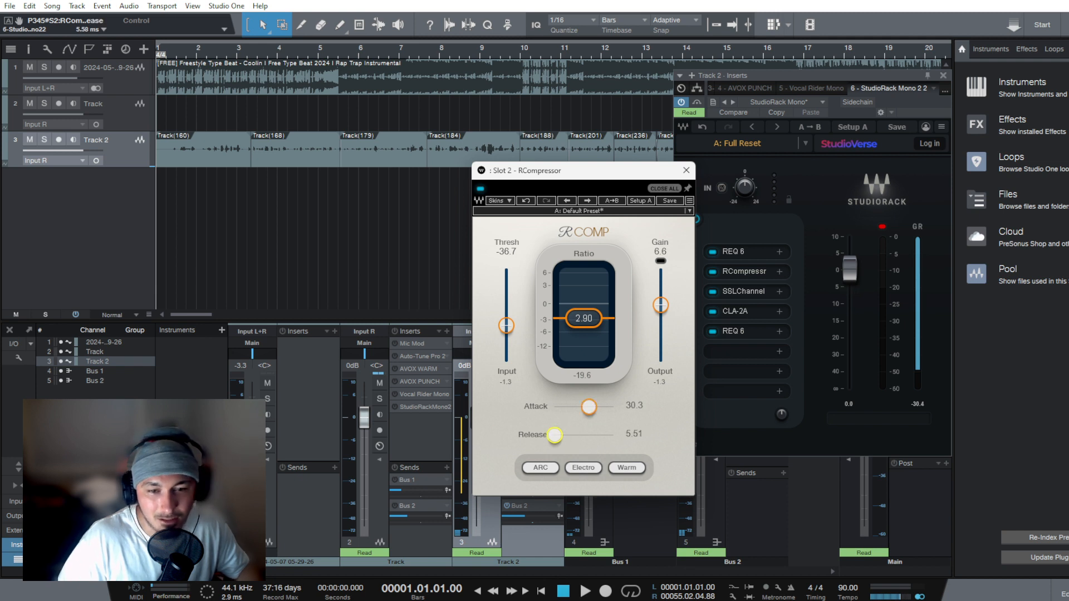
pyautogui.keyDown('alt'); pyautogui.click(555, 436); pyautogui.keyUp('alt')
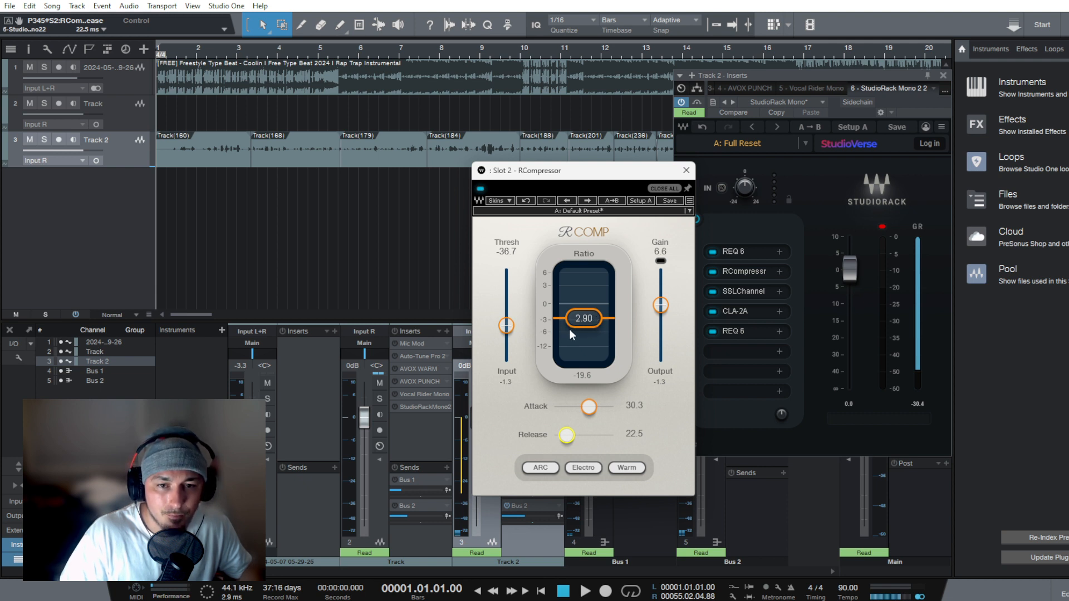
# Play the song twice from the start to examine RCompressor's gain reduction against its threshold.
pyautogui.press('space')
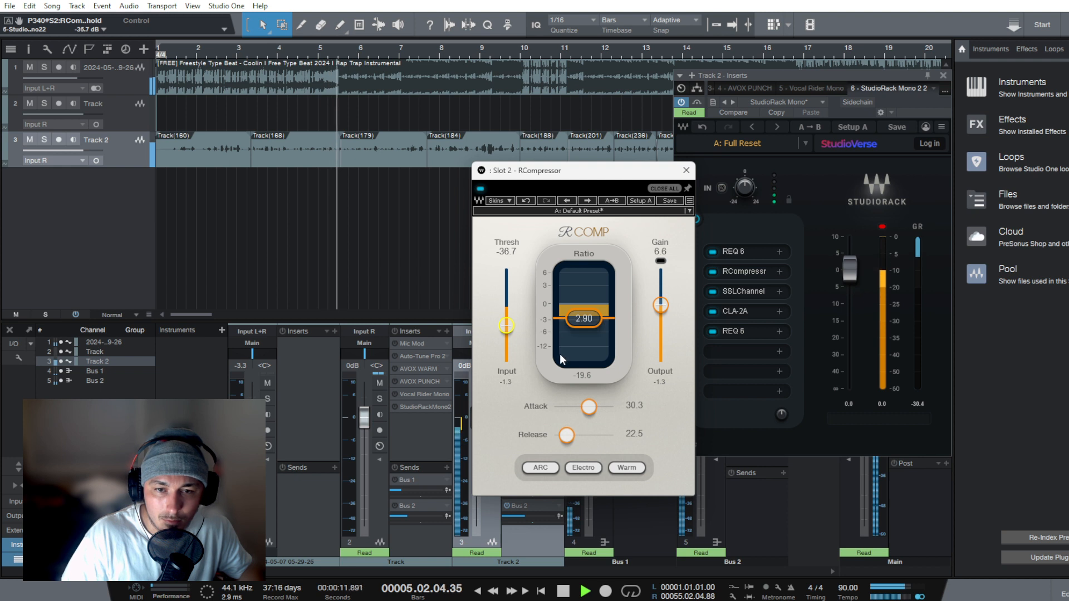
pyautogui.press('space')
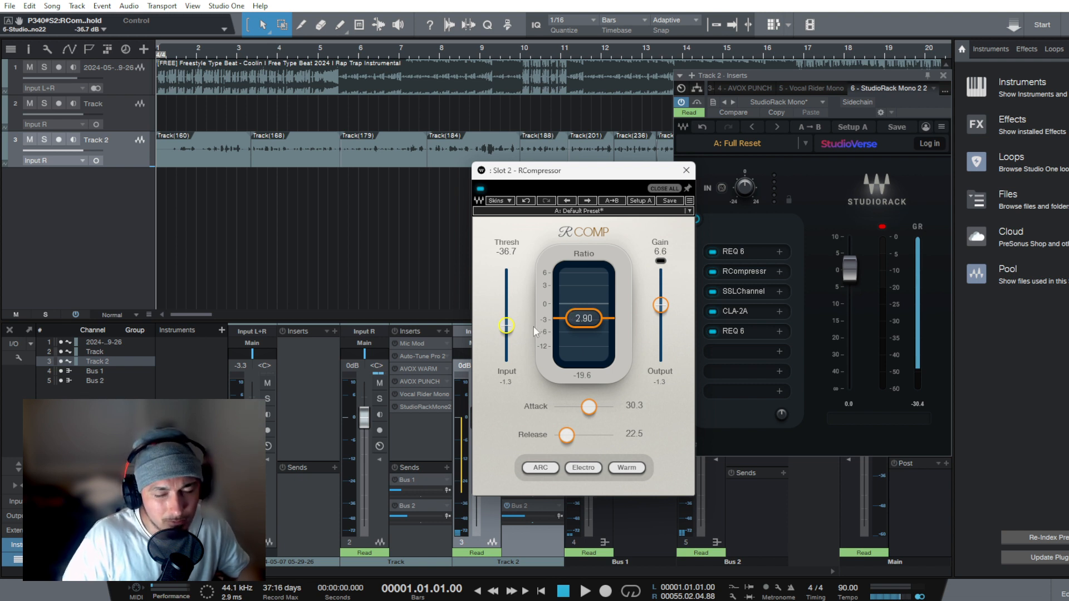
pyautogui.press('space')
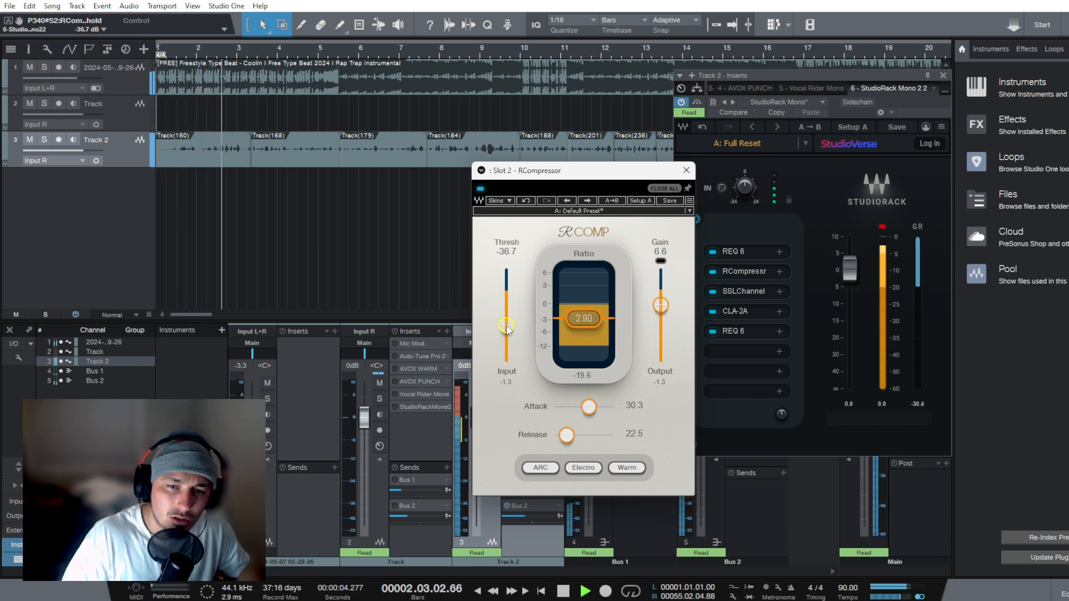
pyautogui.press('space')
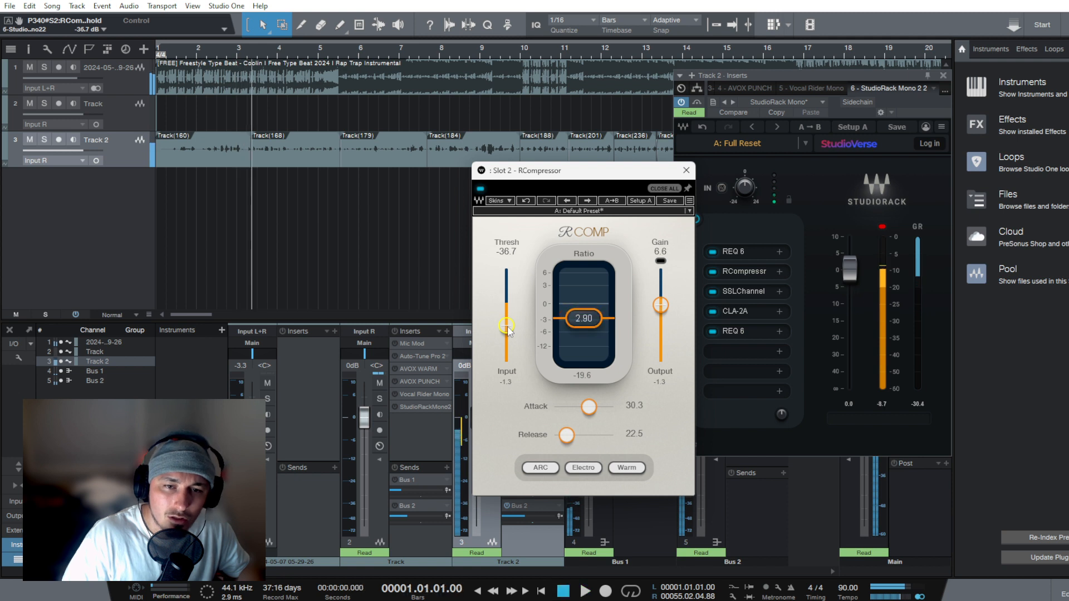
# Raise RCompressor's threshold to -33.4, lower it to -59.4 during playback, and return it to -36.7.
pyautogui.moveTo(506, 325); pyautogui.dragTo(507, 320)
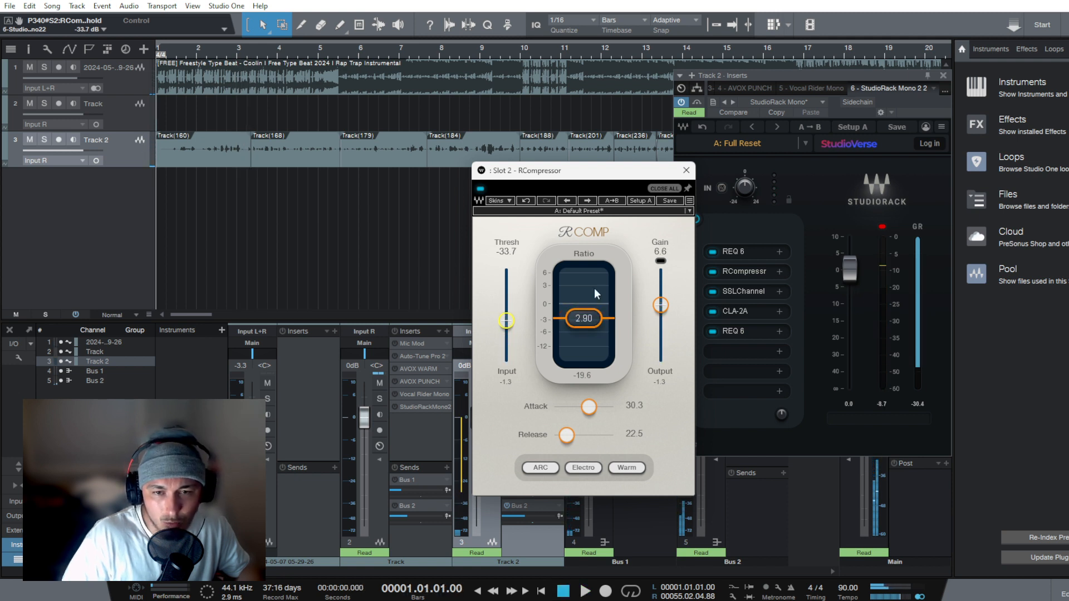
pyautogui.press('space')
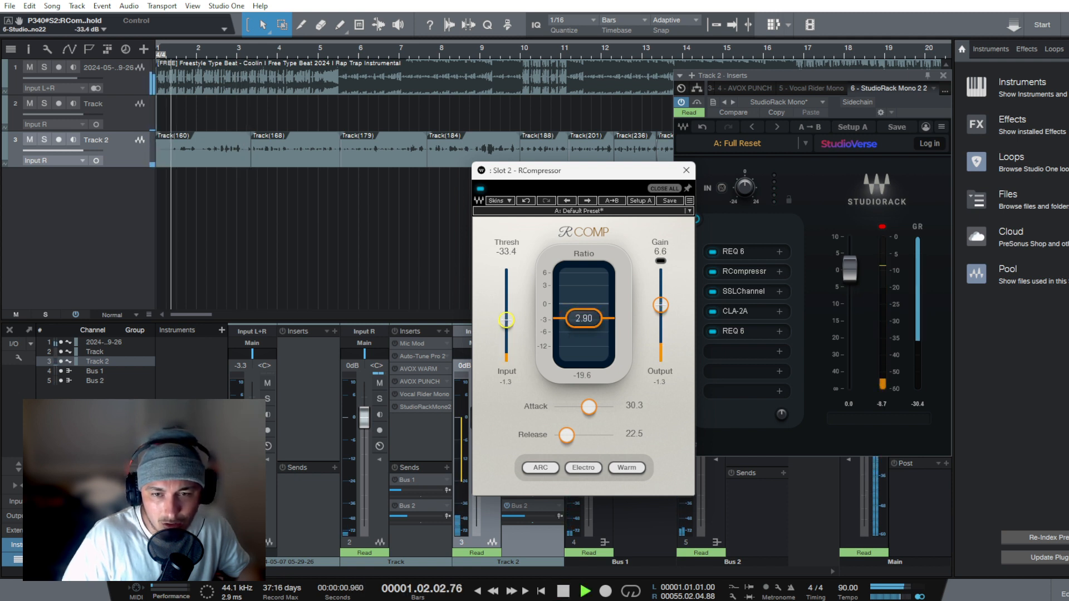
pyautogui.moveTo(507, 320); pyautogui.dragTo(506, 361)
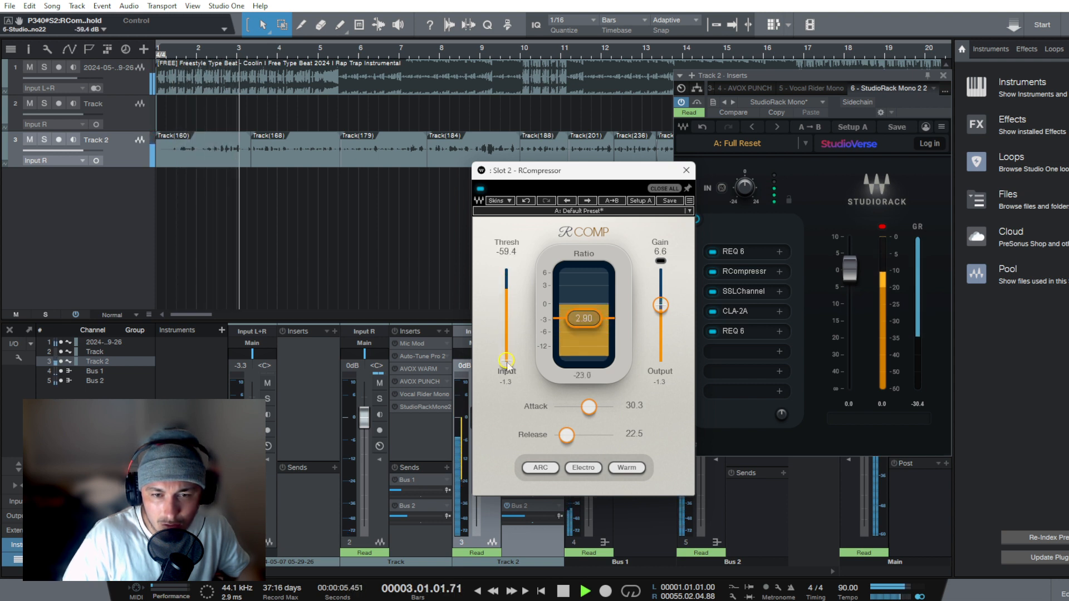
pyautogui.click(506, 328)
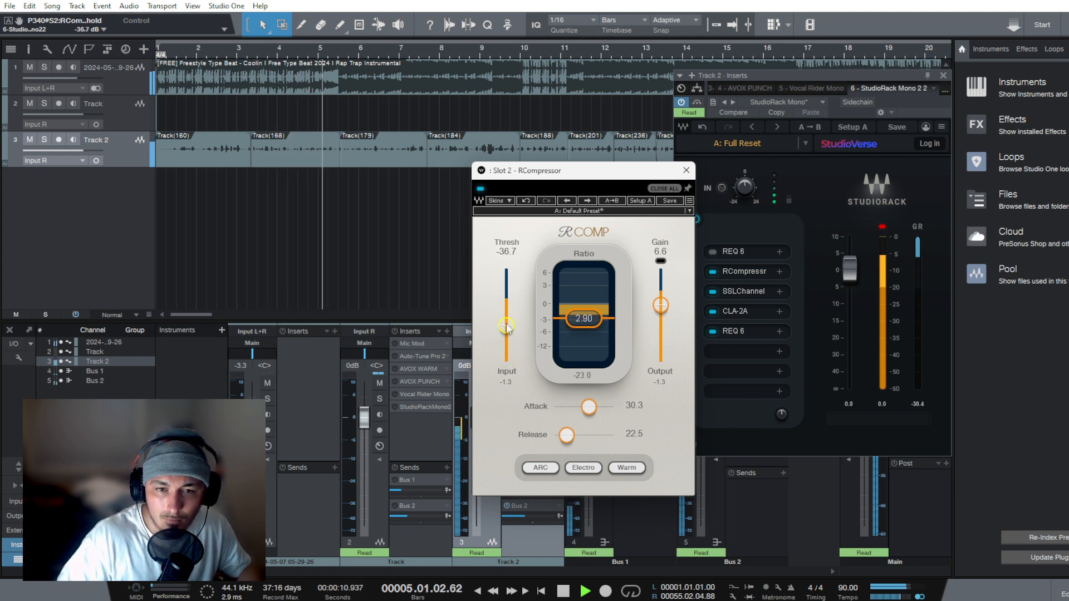
pyautogui.press('space')
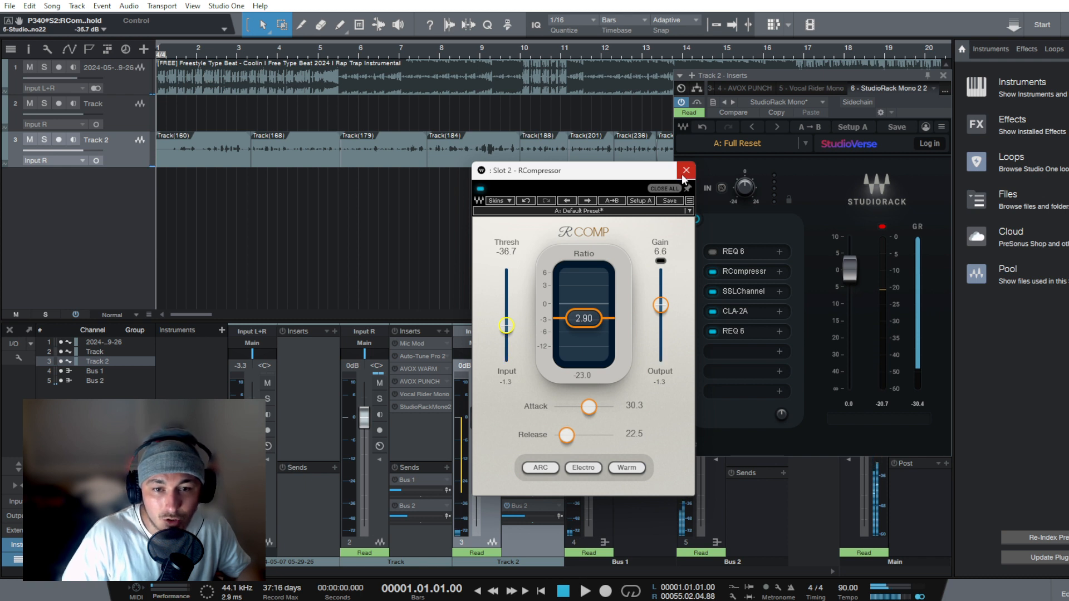
# Switch the first slot's REQ 6 back on, and replace the RCompressor window with SSLChannel from the third slot.
pyautogui.click(711, 252)
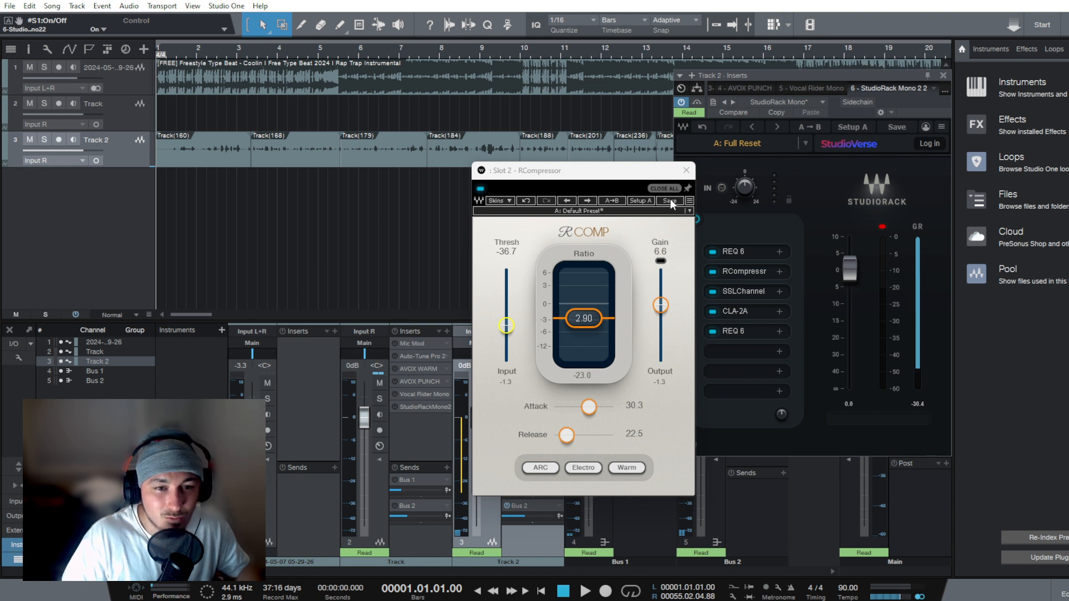
pyautogui.click(687, 171)
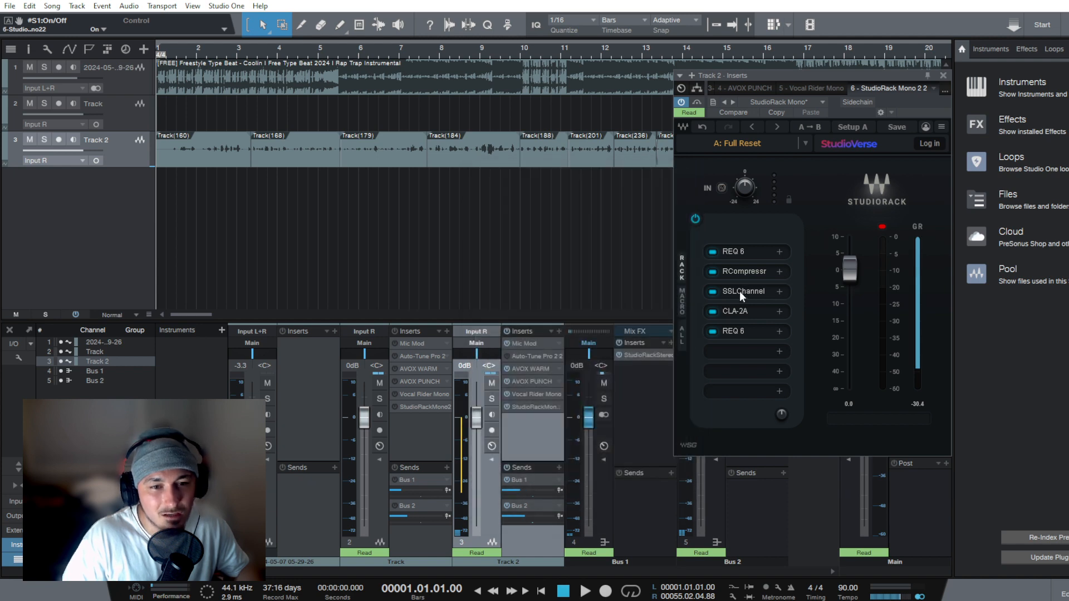
pyautogui.click(739, 292)
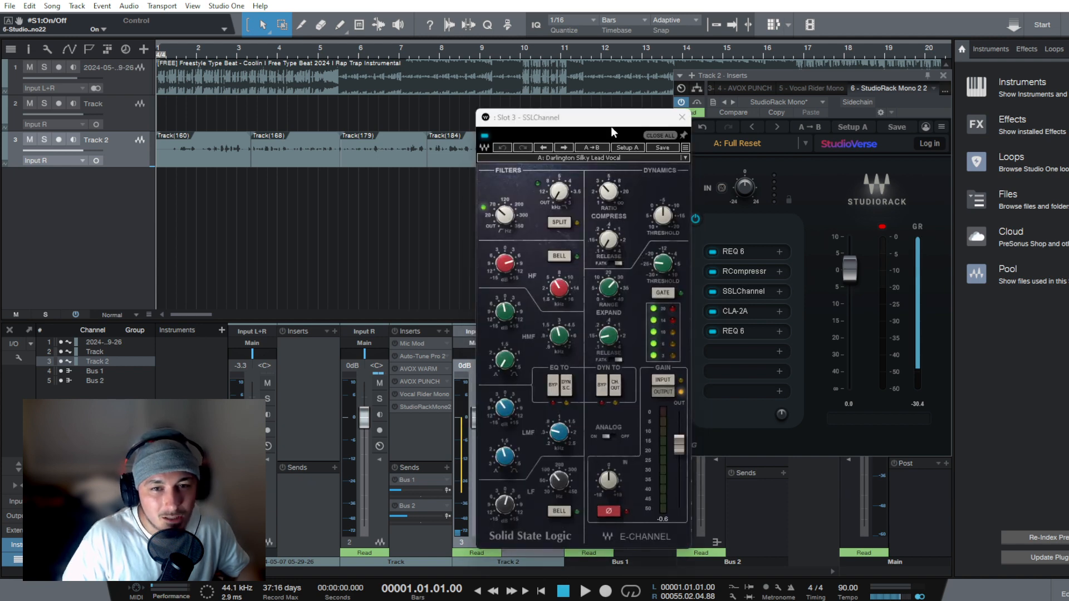
pyautogui.moveTo(612, 124); pyautogui.dragTo(606, 106)
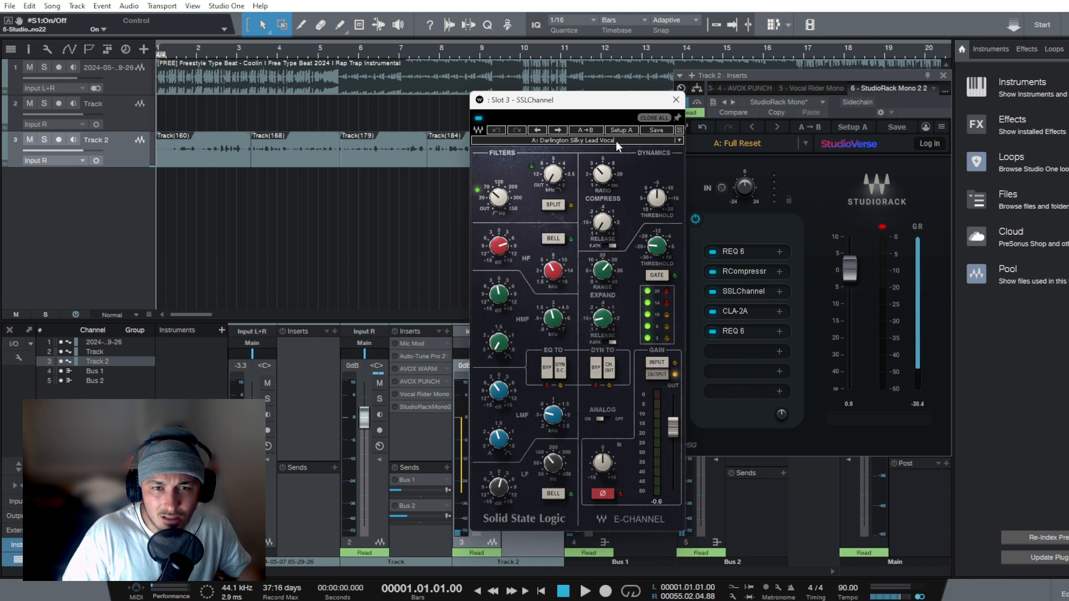
# Move the SSLChannel window clear of StudioRack and examine its LMF band's gain, frequency and Q knobs.
pyautogui.moveTo(615, 104); pyautogui.dragTo(577, 98)
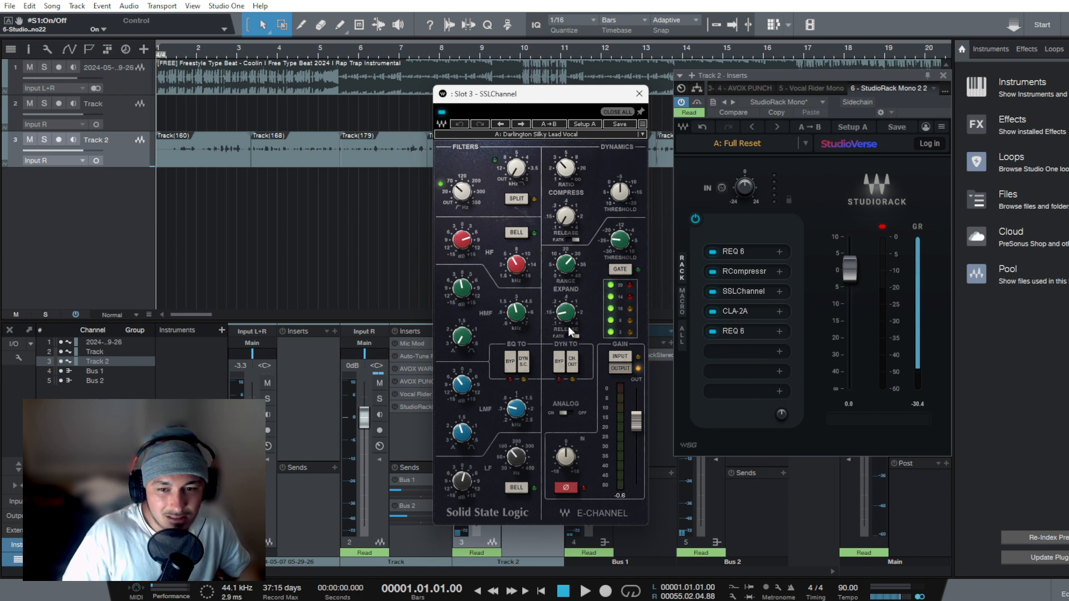
pyautogui.click(465, 390)
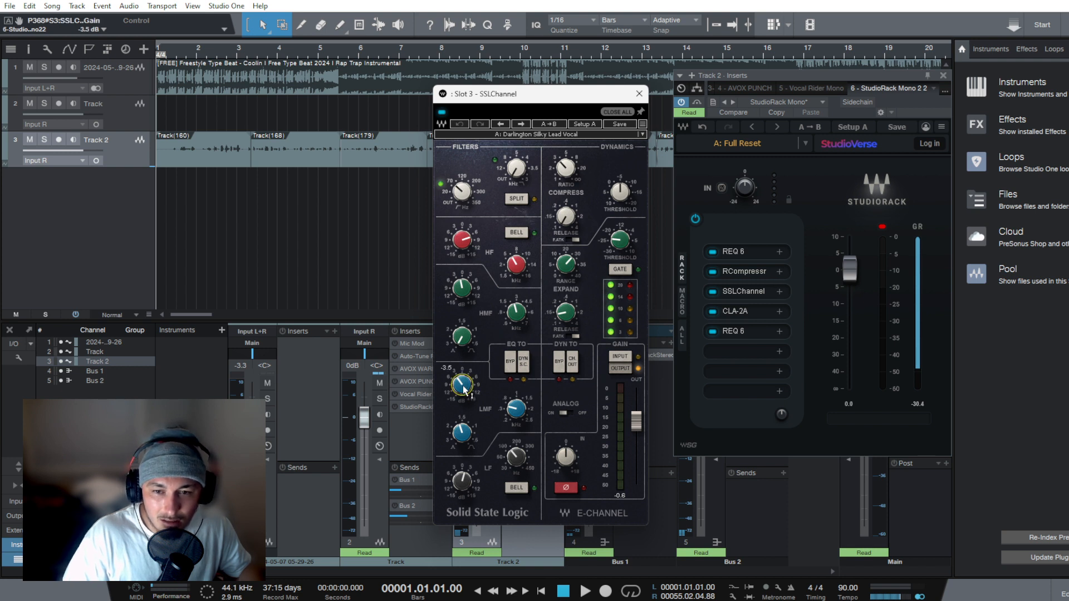
pyautogui.click(508, 403)
pyautogui.click(464, 436)
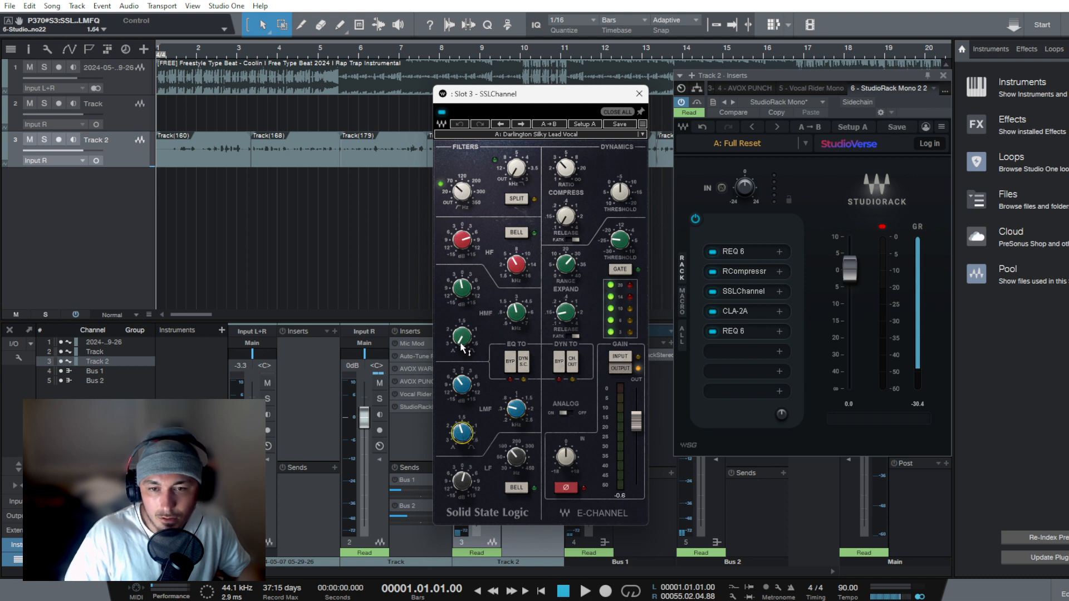
pyautogui.click(520, 410)
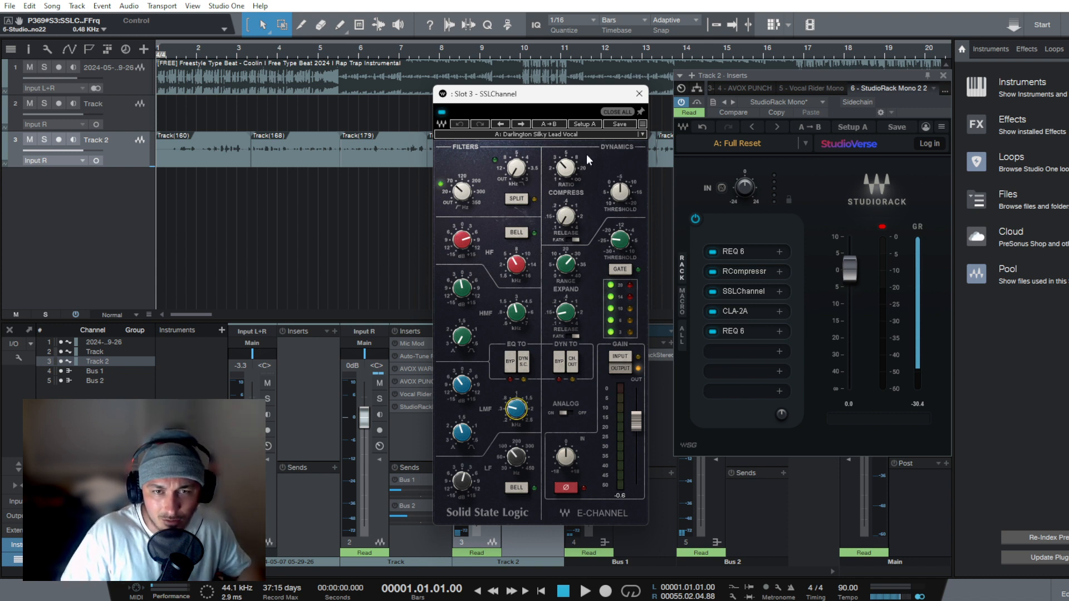
# Load the Darlington Silky Lead Vocal preset from SSLChannel's Dave Darlington presets and close the plug-in window.
pyautogui.click(584, 135)
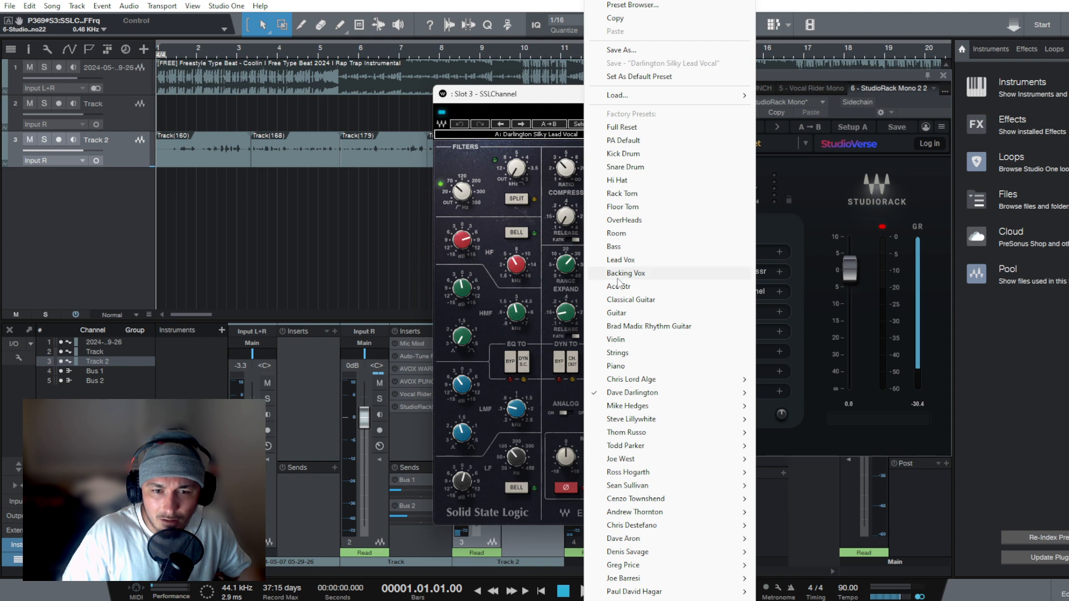
pyautogui.moveTo(636, 393)
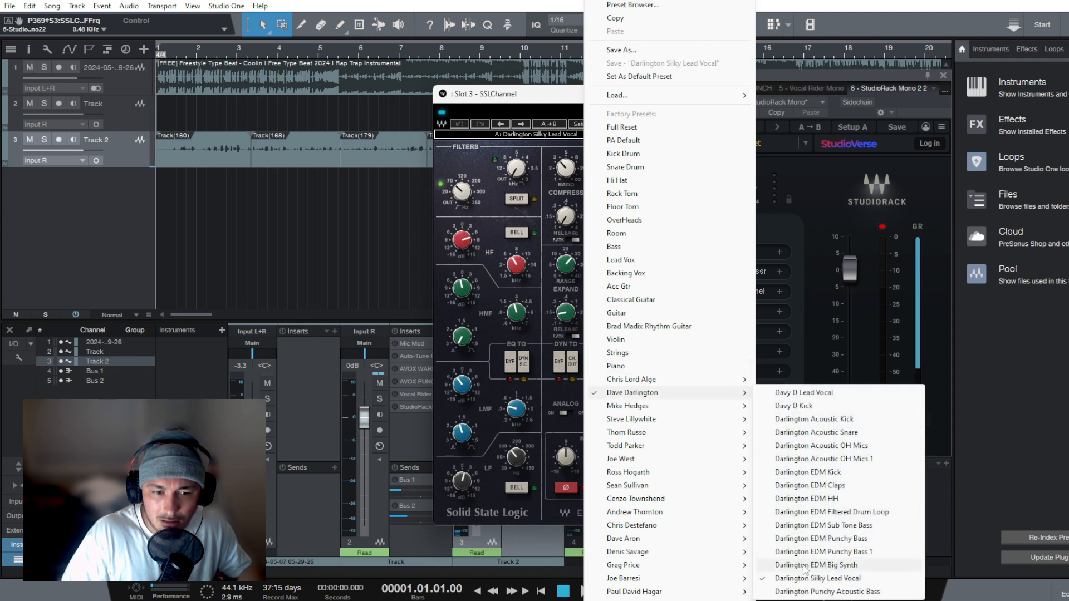
pyautogui.click(806, 579)
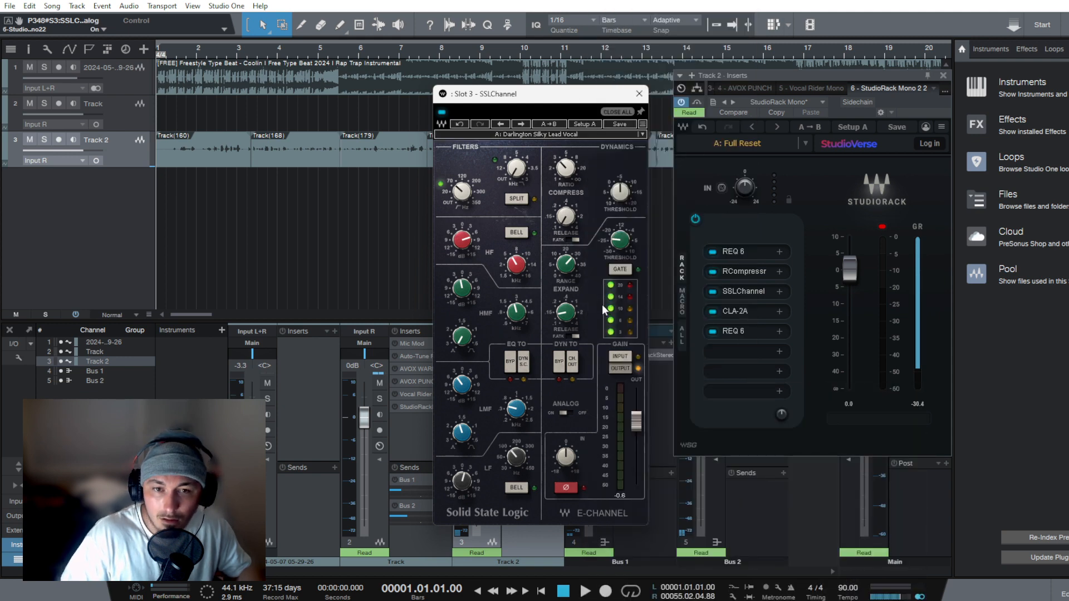
pyautogui.click(639, 95)
# Open CLA-2A from StudioRack's fourth slot and play the song from the start to examine its Gain setting and meter.
pyautogui.click(741, 309)
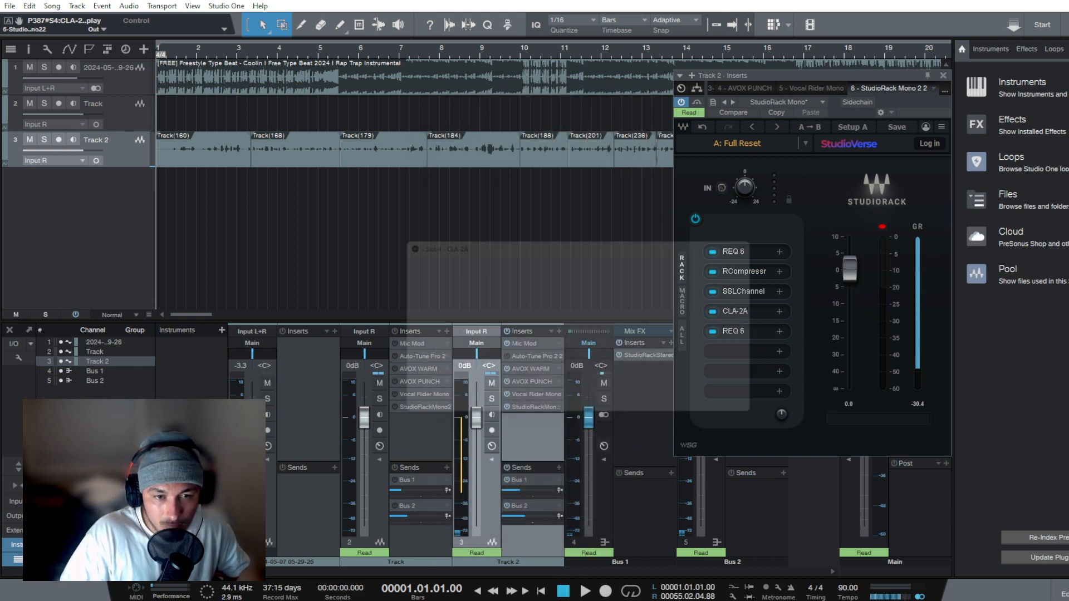
pyautogui.moveTo(562, 239); pyautogui.dragTo(579, 207)
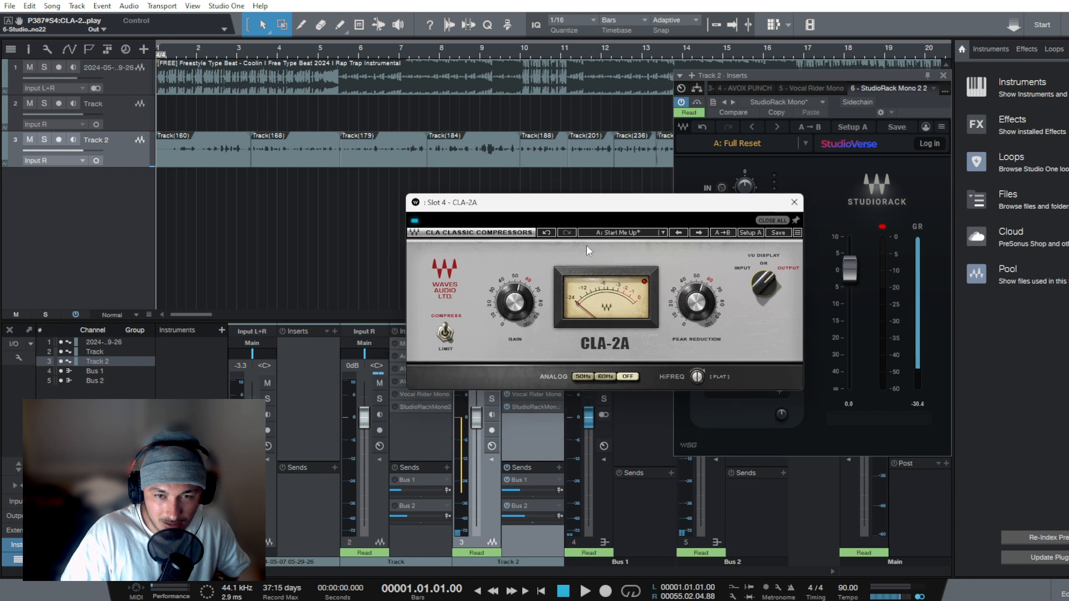
pyautogui.press('space')
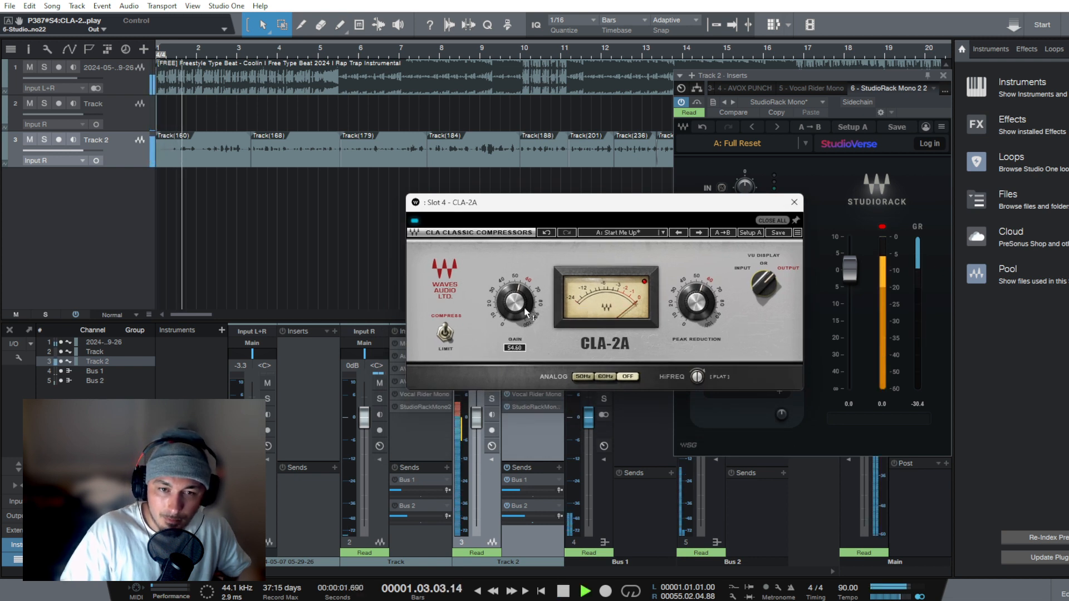
pyautogui.moveTo(529, 313)
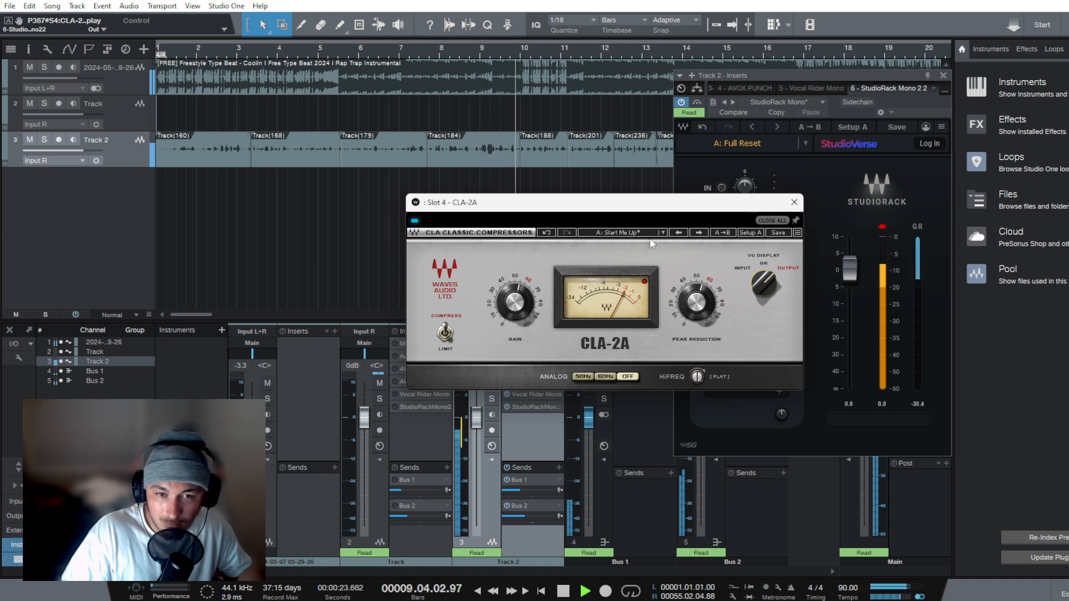
pyautogui.press('space')
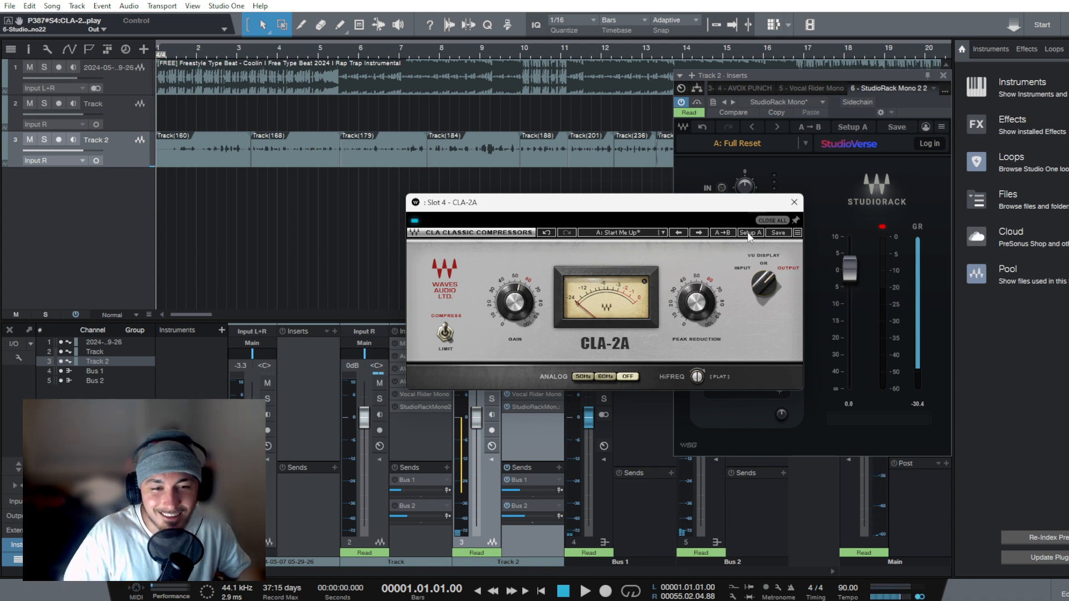
pyautogui.click(794, 202)
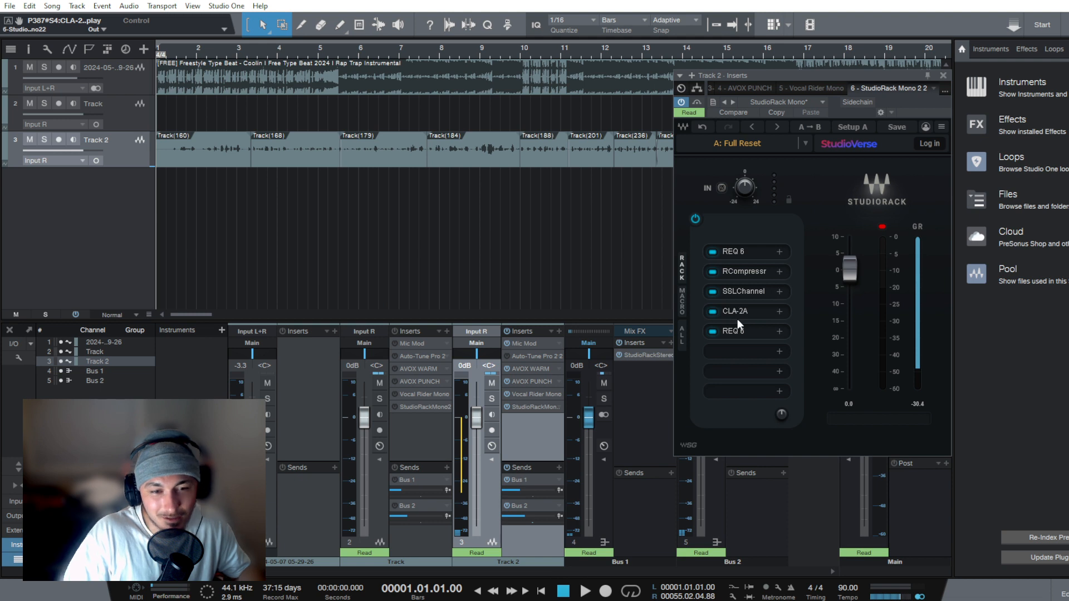
# Reopen CLA-2A to check its Peak Reduction knob, and close its window again.
pyautogui.click(738, 314)
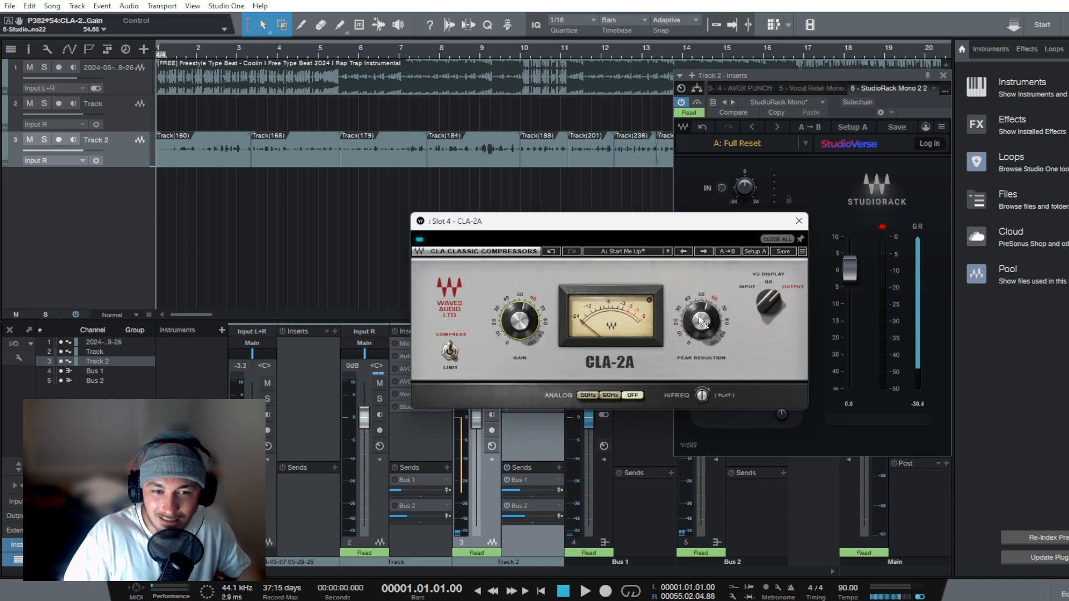
pyautogui.moveTo(702, 322)
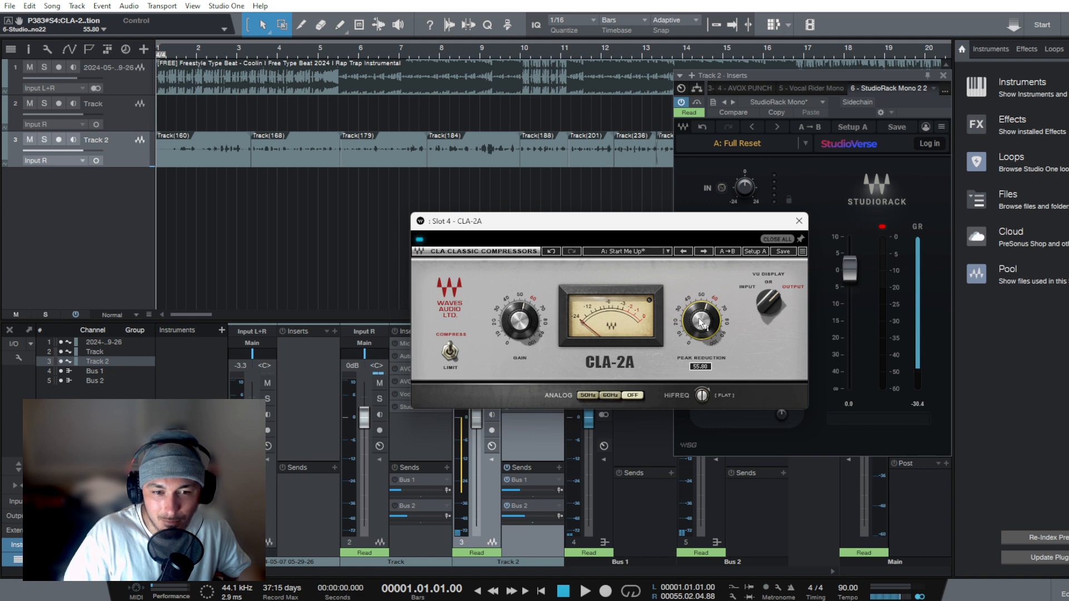
pyautogui.click(799, 221)
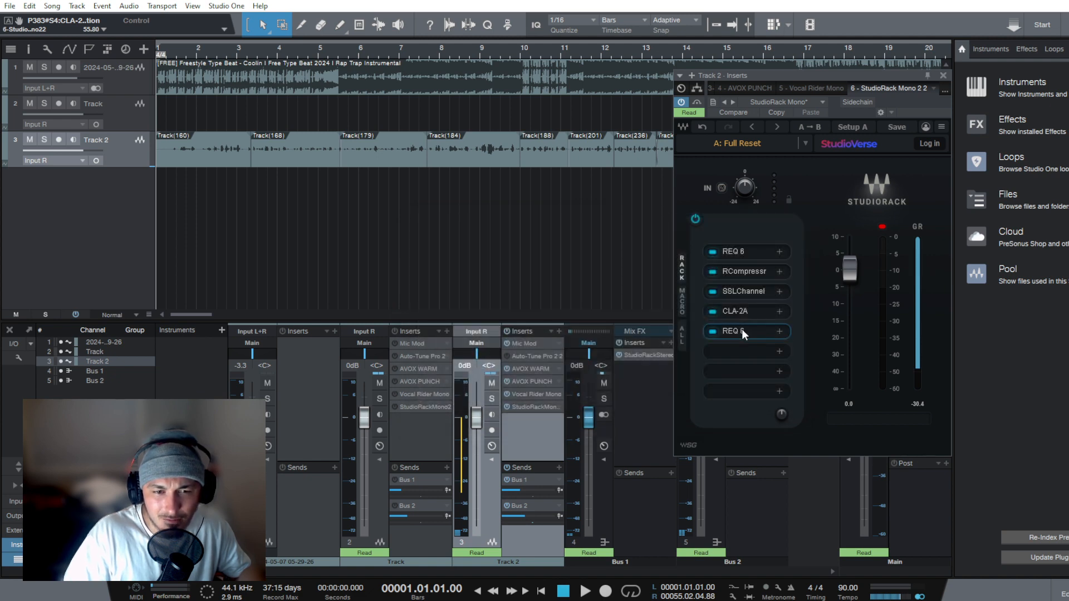
# Open the REQ 6 in StudioRack's fifth slot and examine its EQ curve and the gain values of its bands.
pyautogui.click(742, 329)
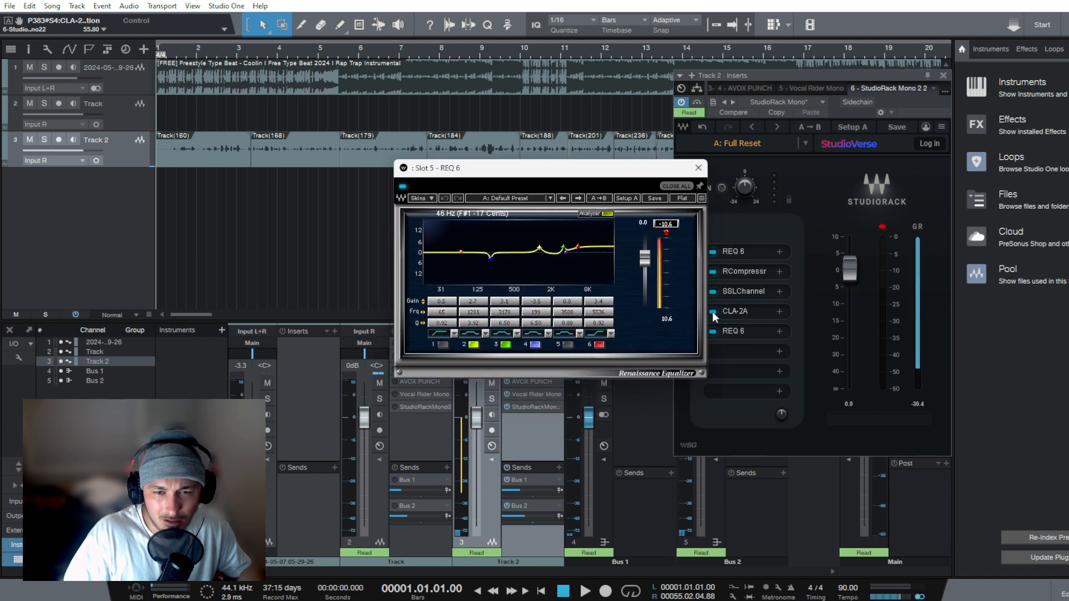
pyautogui.click(490, 257)
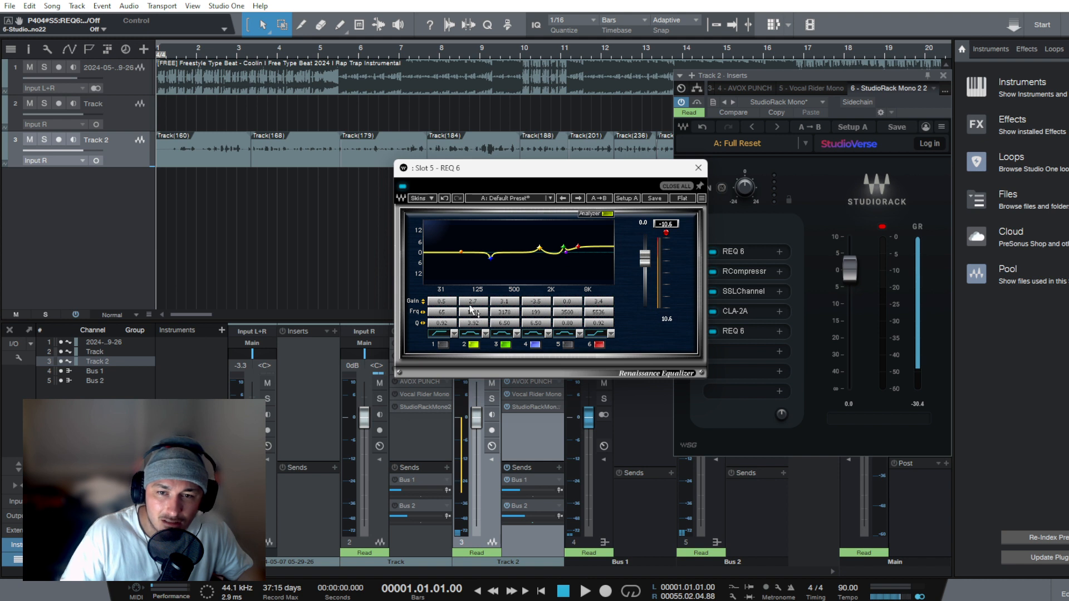
pyautogui.click(442, 301)
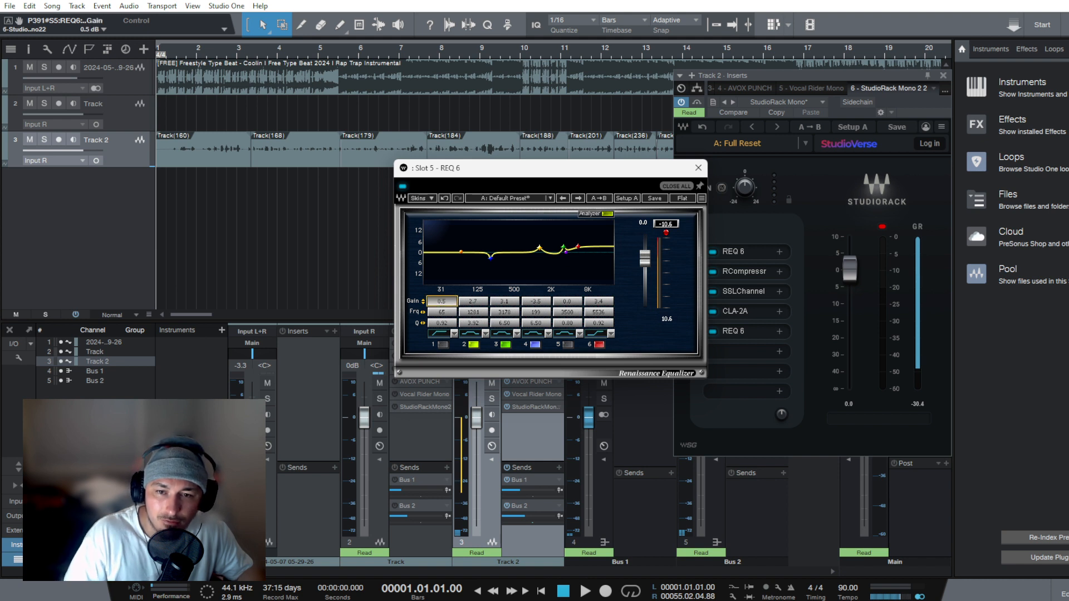
pyautogui.click(475, 303)
pyautogui.click(504, 304)
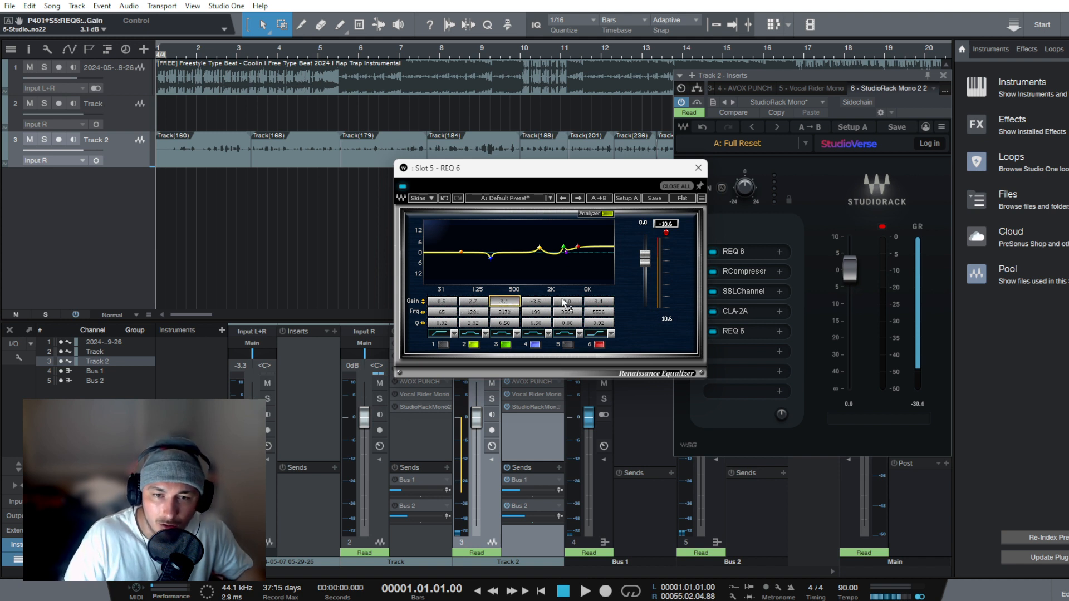
pyautogui.click(611, 303)
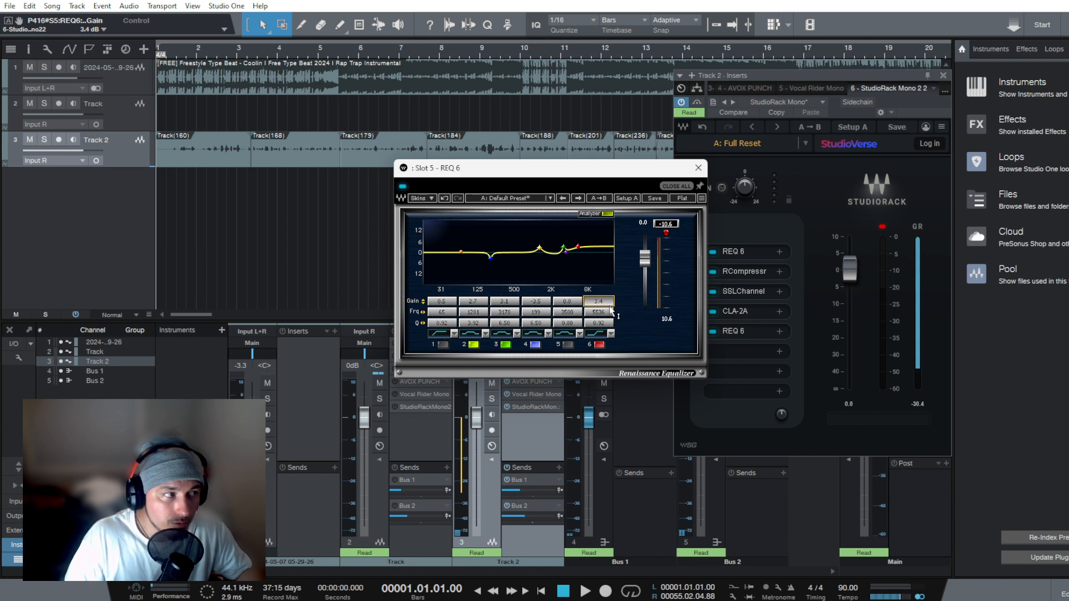
pyautogui.click(624, 343)
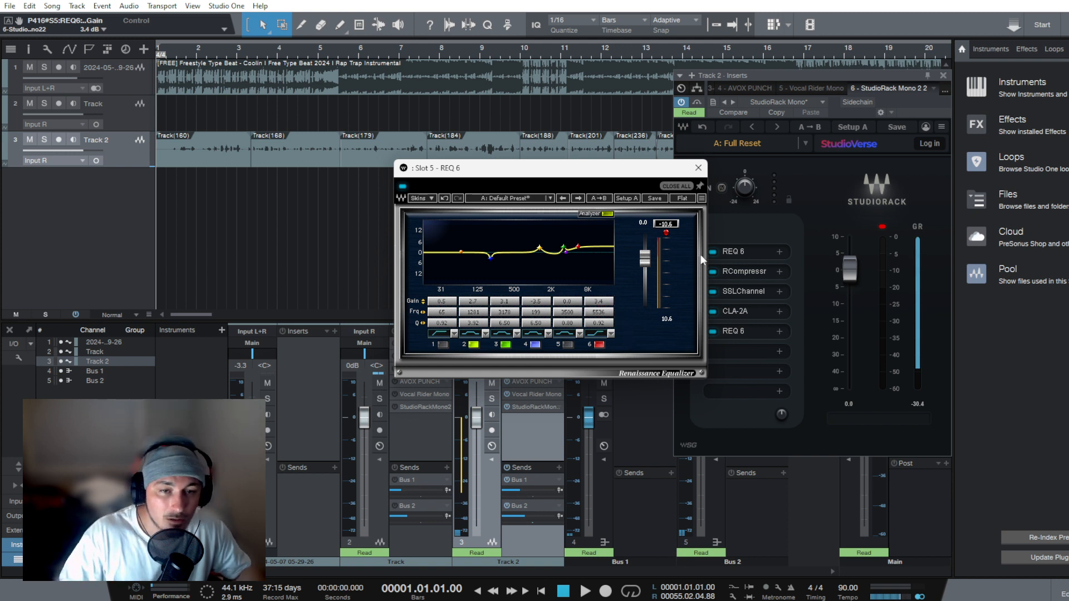
# Compare the vocal with and without the fifth slot's REQ 6 during playback, leave it switched on, and close its window.
pyautogui.click(713, 332)
pyautogui.press('space')
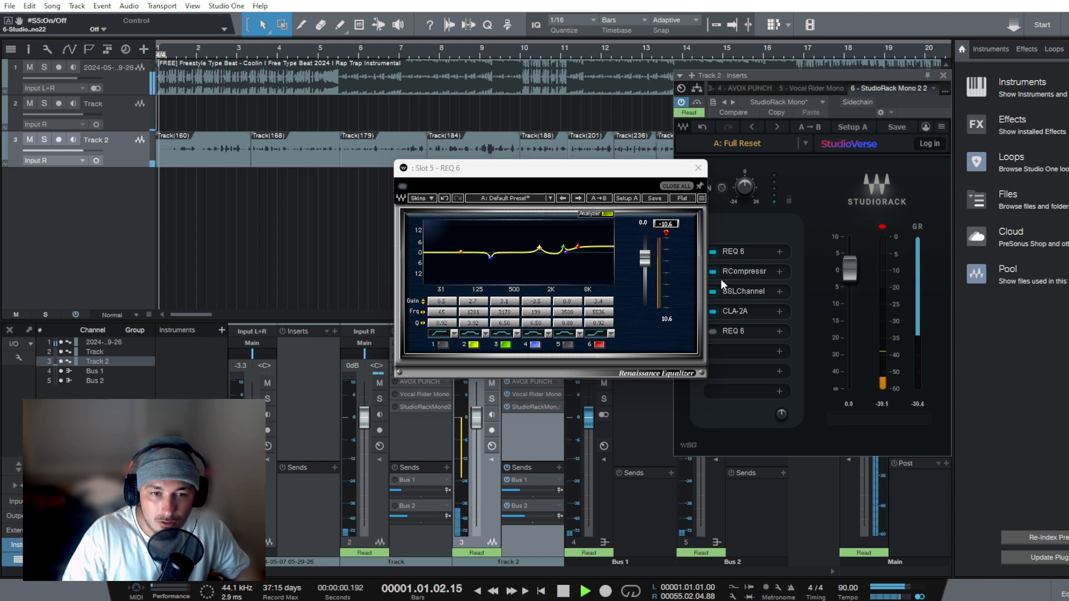
pyautogui.click(714, 330)
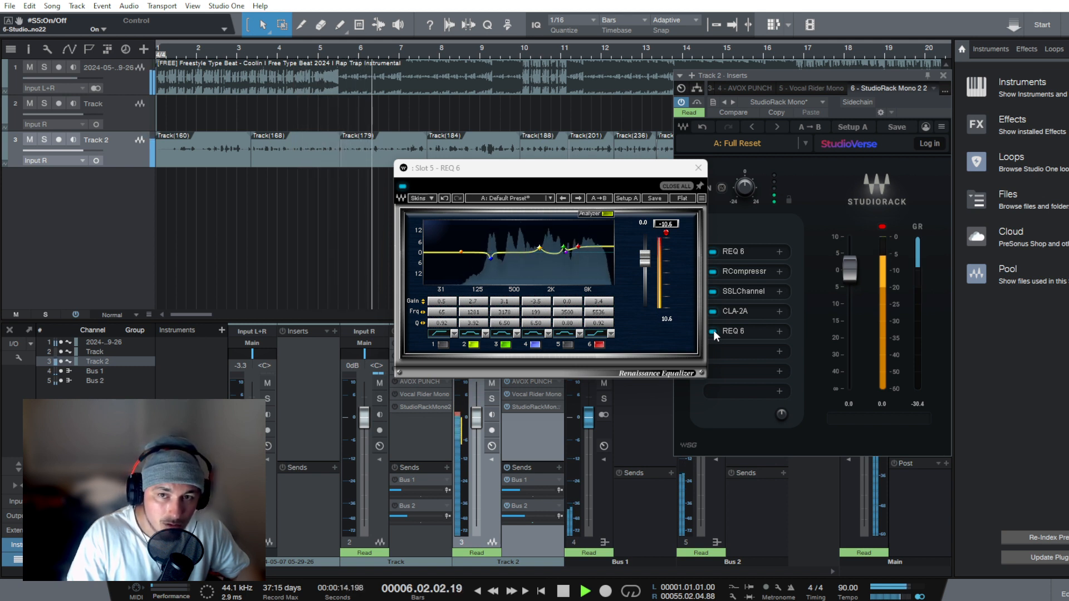
pyautogui.click(713, 330)
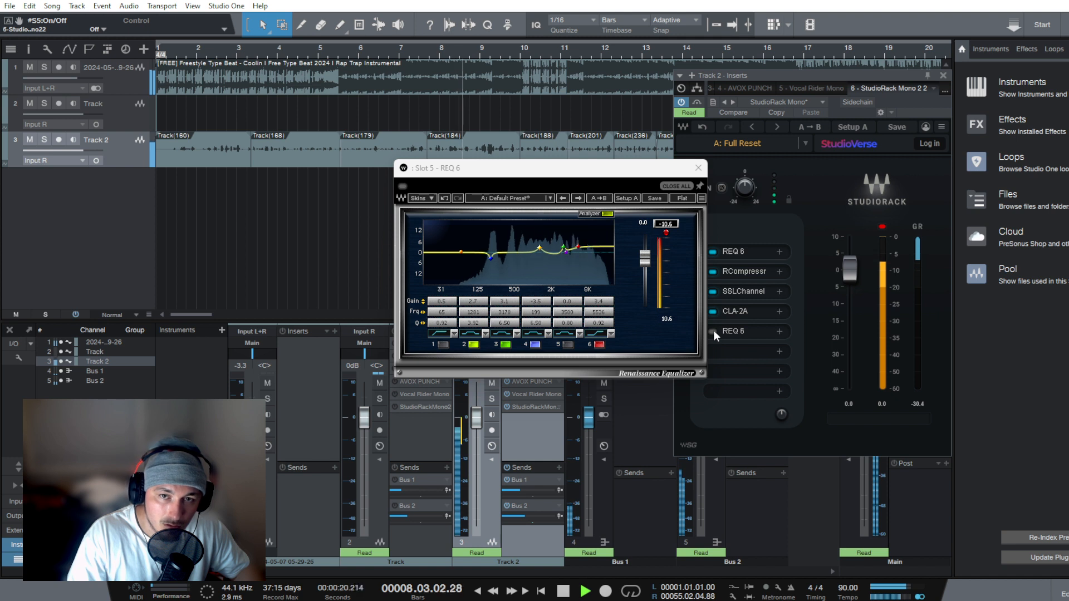
pyautogui.click(713, 331)
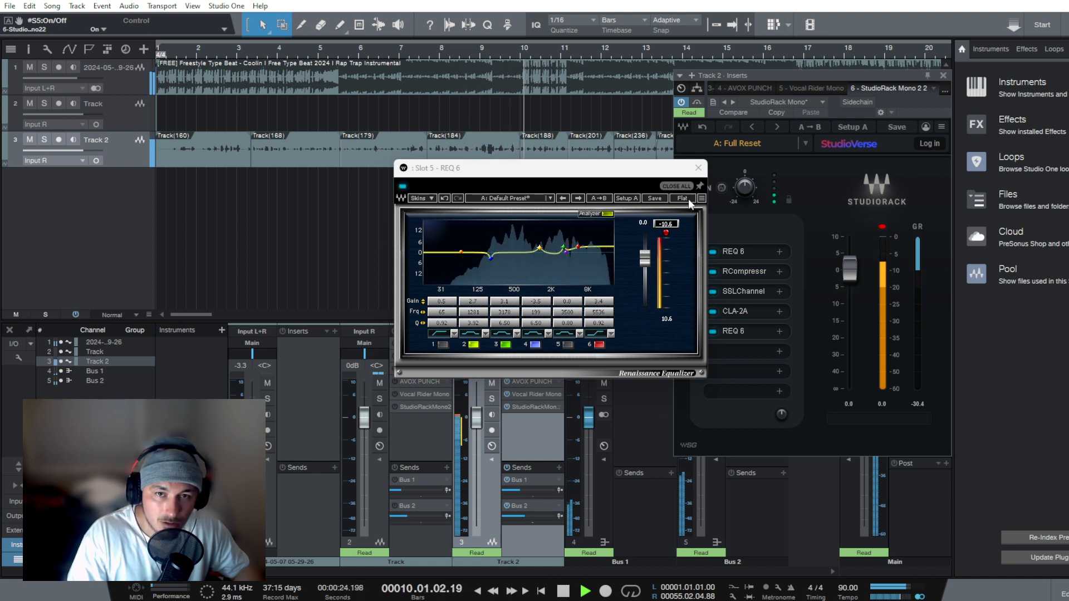
pyautogui.press('space')
pyautogui.click(696, 171)
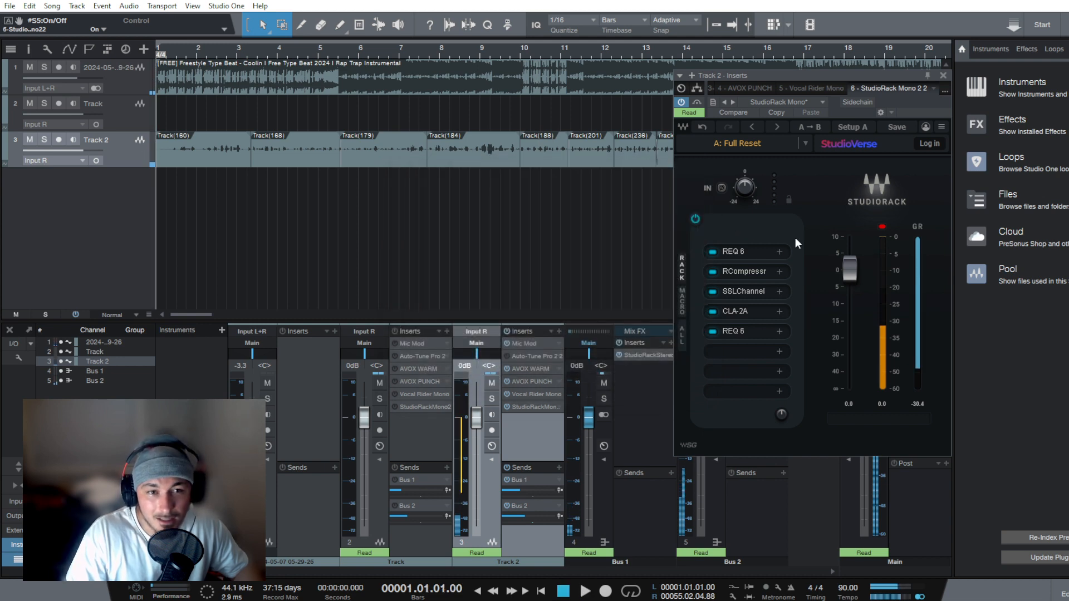
# Replace Track 2's StudioRack with Bus 1's, and open RVerb from its first slot to examine the reverb settings.
pyautogui.click(942, 76)
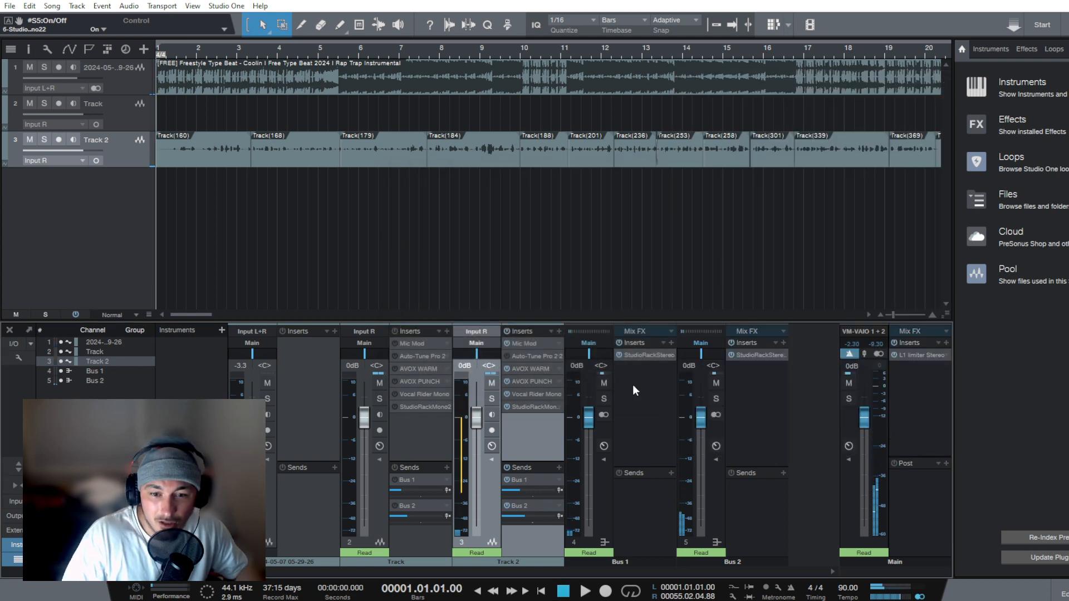
pyautogui.click(655, 354)
pyautogui.click(501, 286)
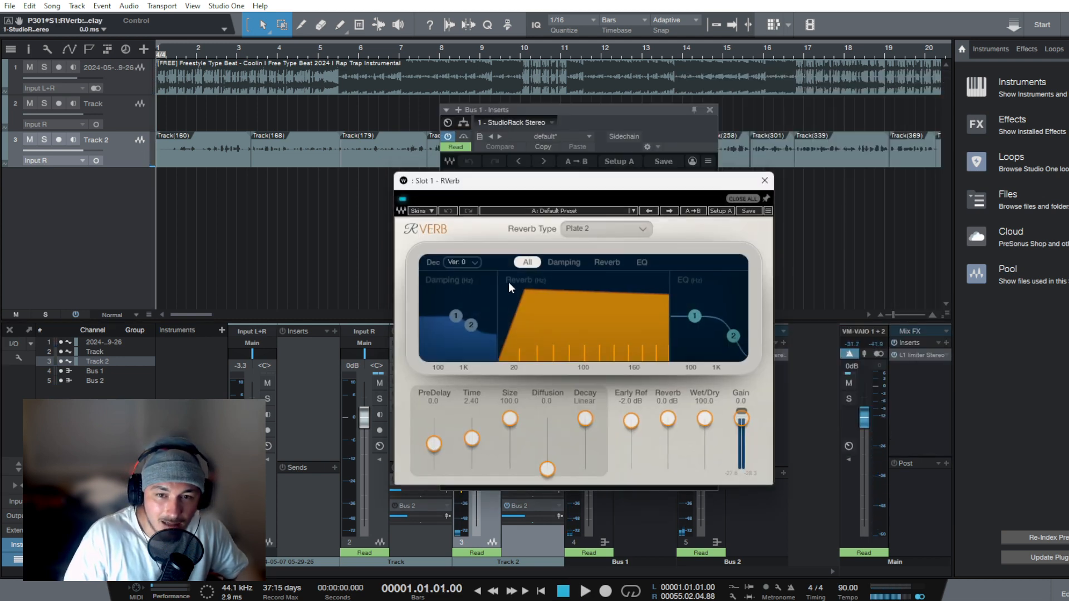
pyautogui.moveTo(577, 179); pyautogui.dragTo(726, 137)
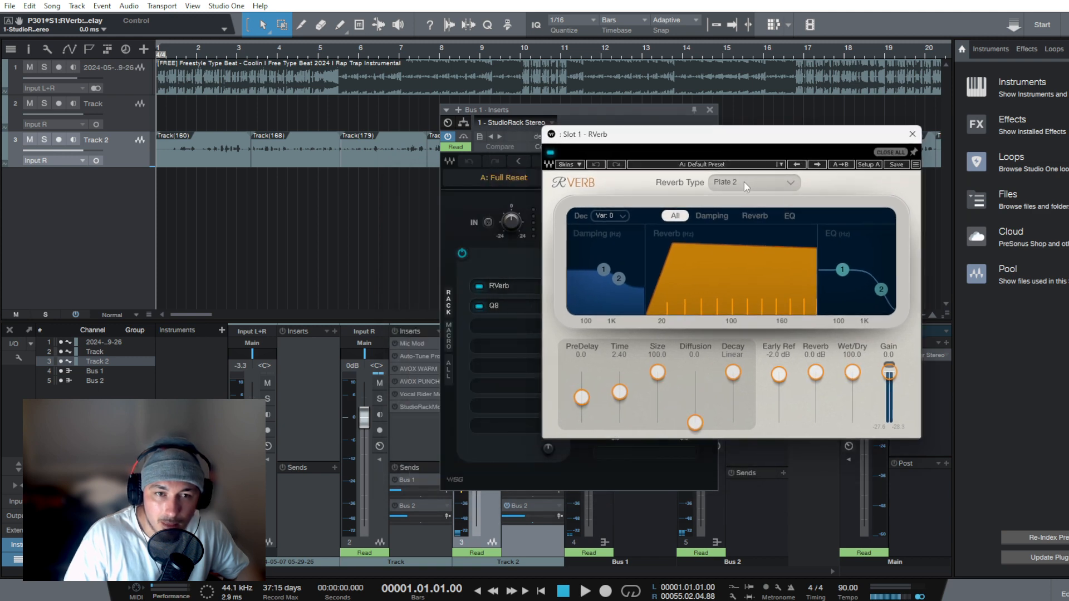
# Open Q8 from the second slot of Bus 1's StudioRack, examine its EQ curve, and close Bus 1's plug-in windows.
pyautogui.click(510, 305)
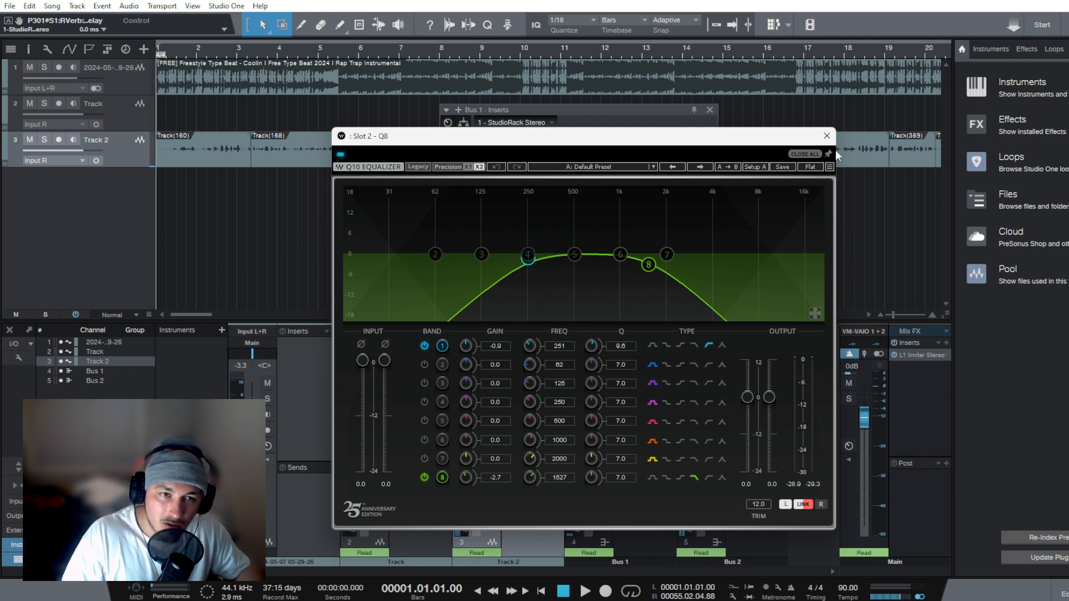
pyautogui.click(827, 135)
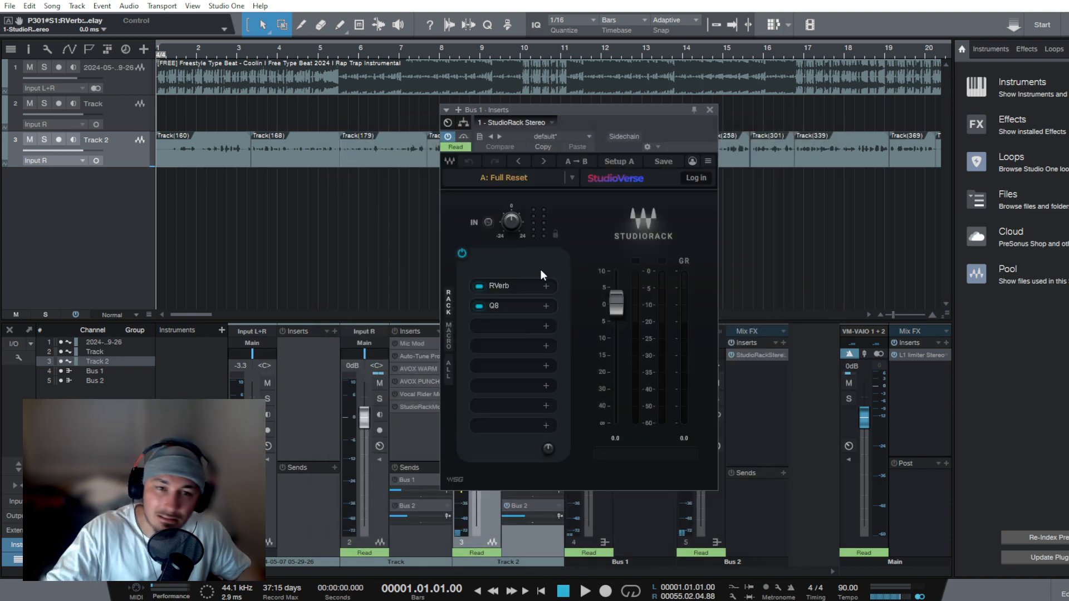
pyautogui.click(709, 109)
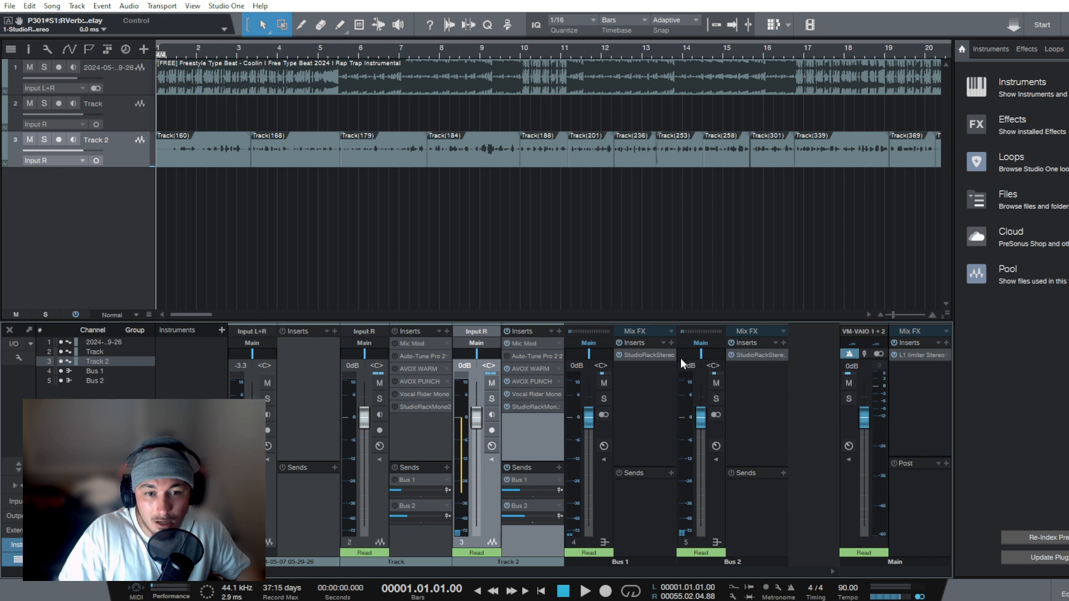
# Open H-Delay from the first slot of Bus 2's StudioRack.
pyautogui.click(755, 356)
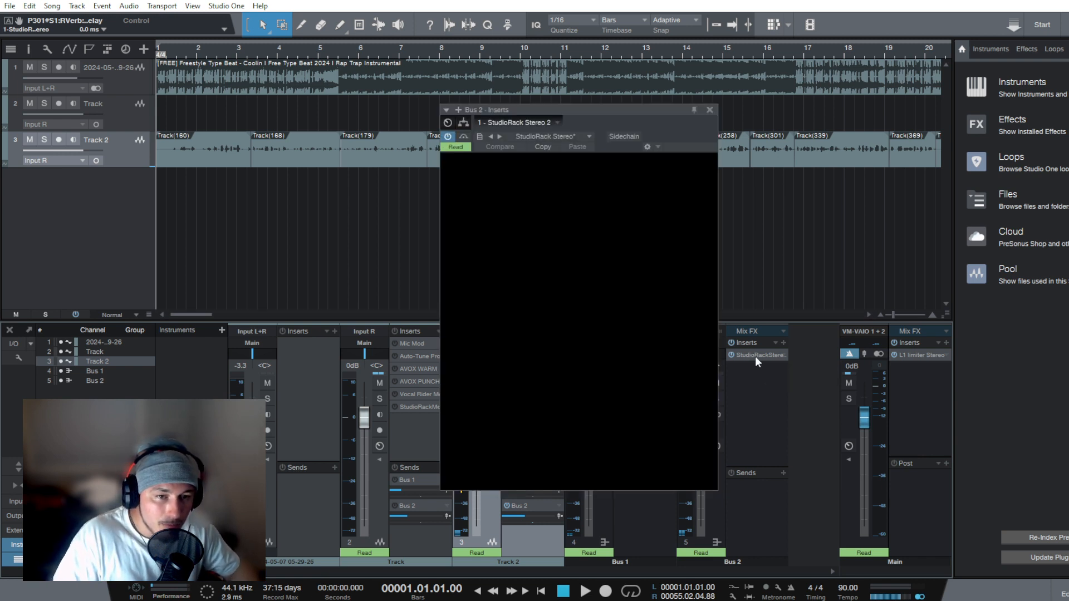
pyautogui.click(509, 283)
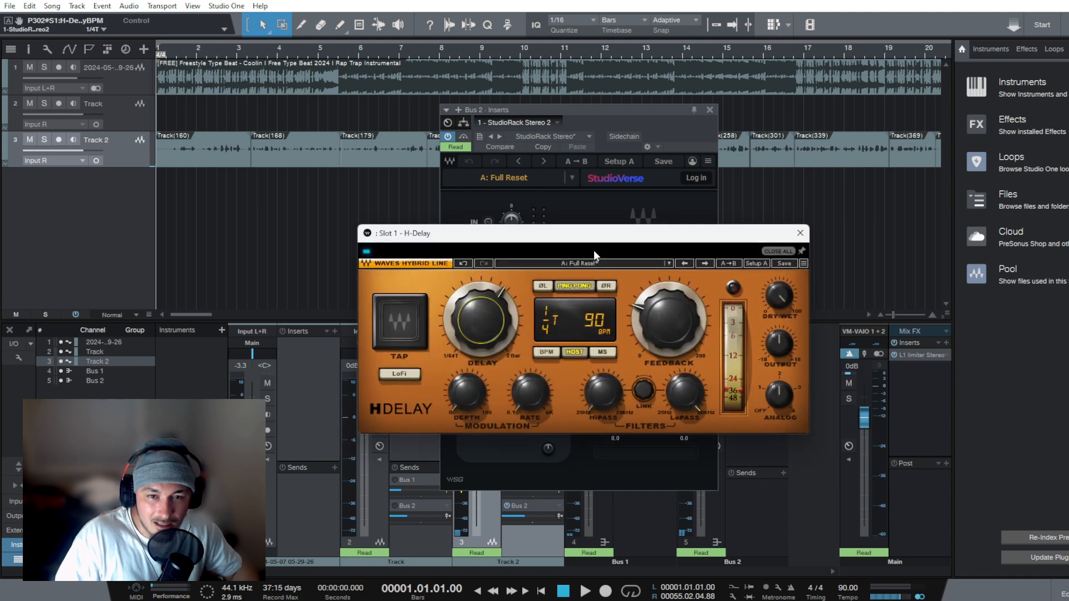
# Examine H-Delay's delay time and dry/wet settings, and close Bus 2's plug-in windows.
pyautogui.moveTo(596, 240); pyautogui.dragTo(596, 230)
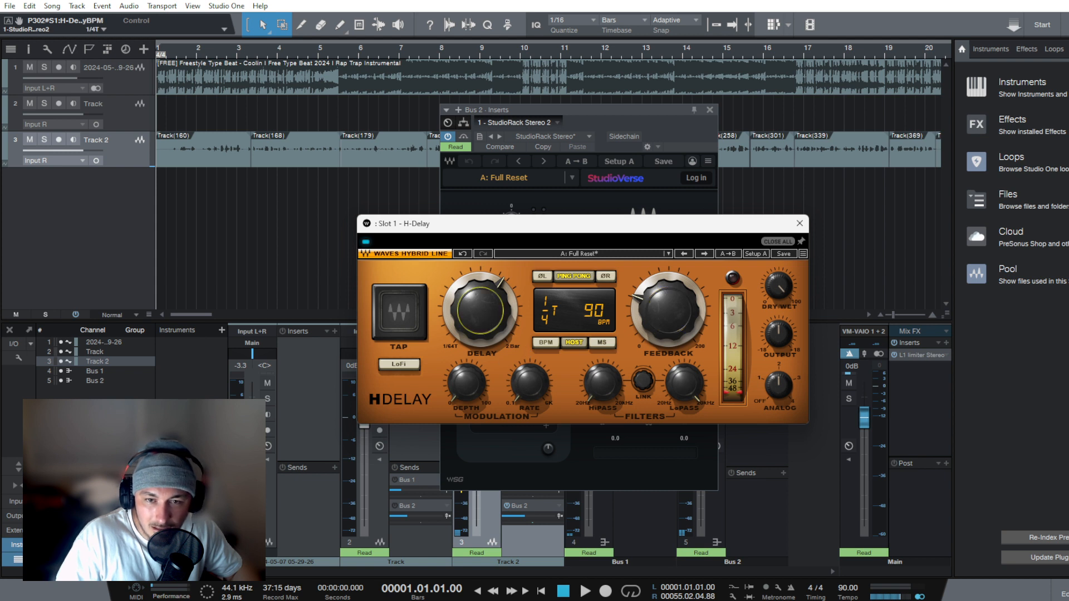
pyautogui.moveTo(480, 311)
pyautogui.mouseDown()
pyautogui.moveTo(480, 320)
pyautogui.moveTo(480, 310)
pyautogui.mouseUp()
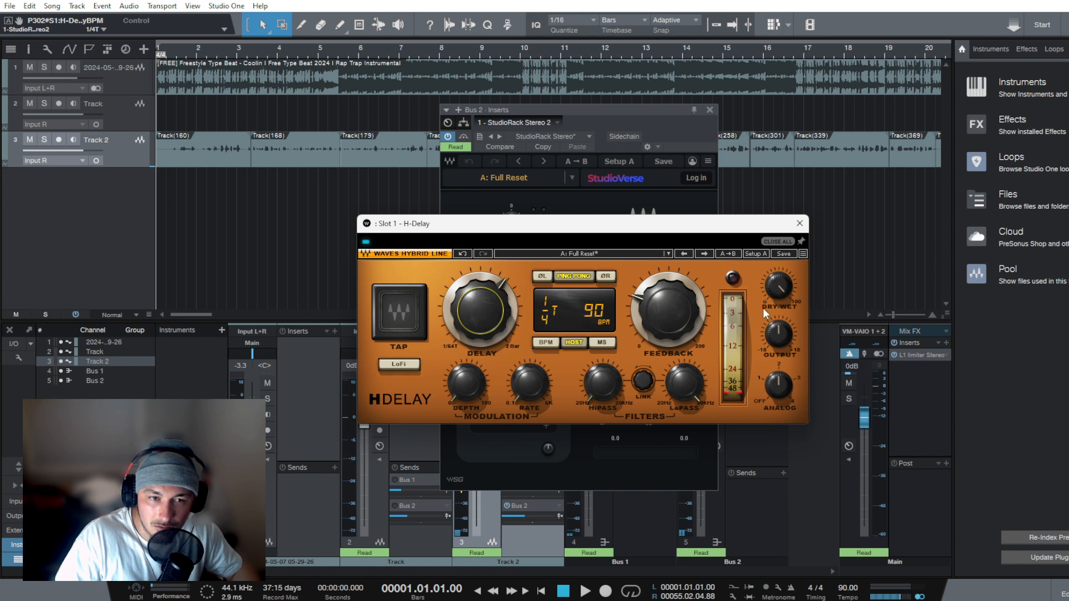
pyautogui.click(780, 284)
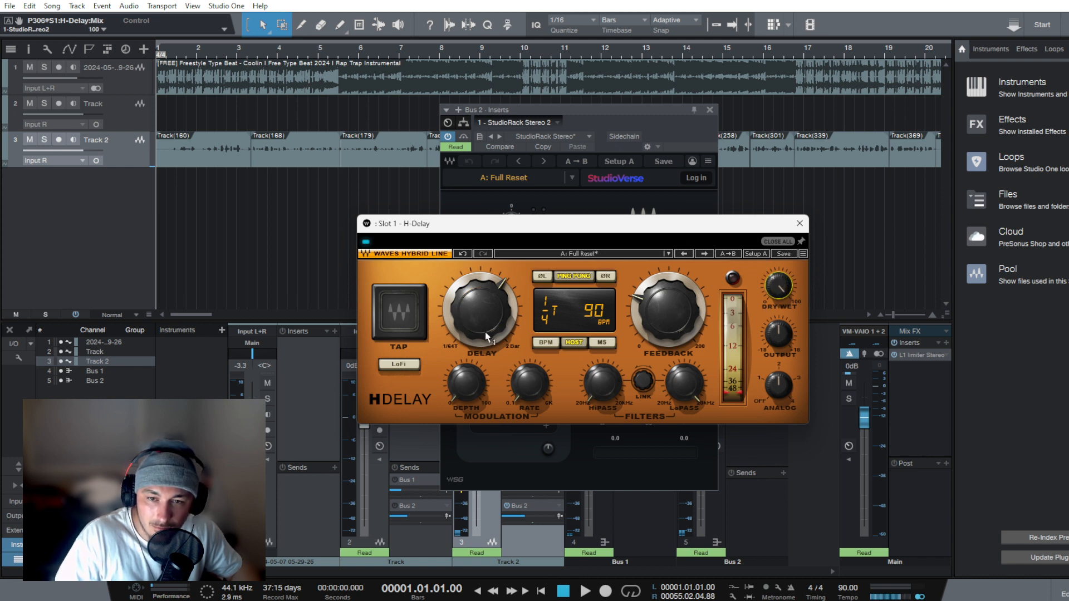
pyautogui.click(799, 223)
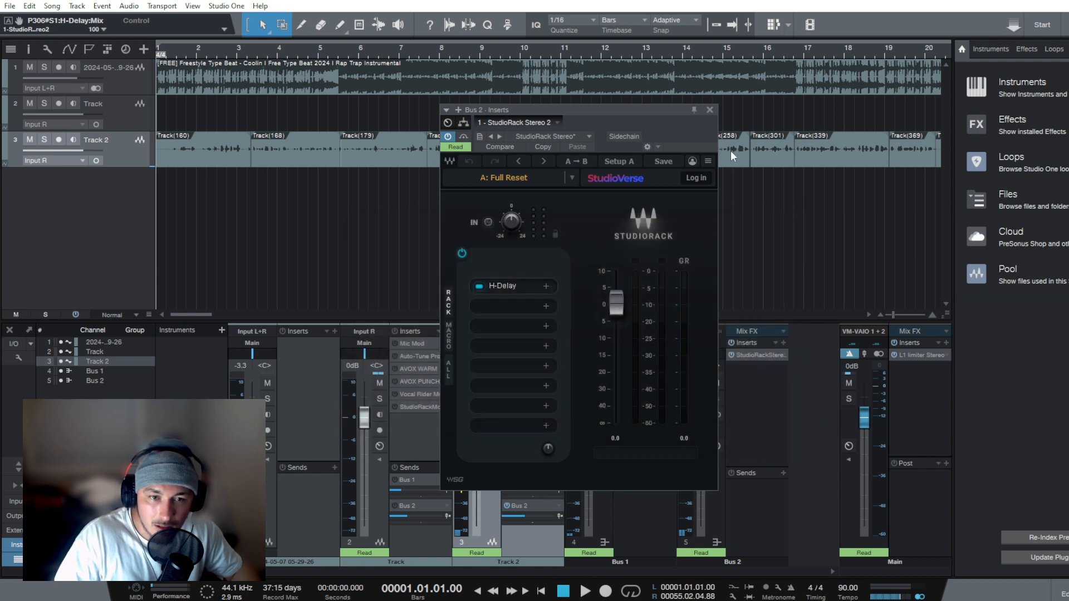
pyautogui.click(710, 110)
# Open the Main channel's L1 limiter, adjust its threshold to -1.6 dB during playback, and close its window.
pyautogui.click(918, 354)
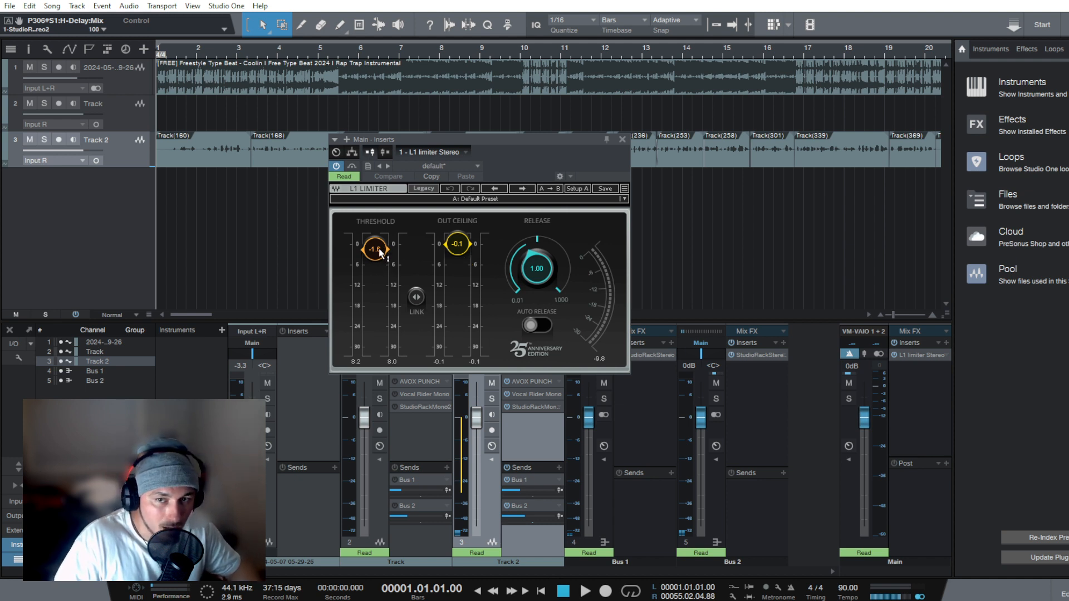
pyautogui.press('space')
pyautogui.moveTo(381, 253); pyautogui.dragTo(395, 269)
pyautogui.press('space')
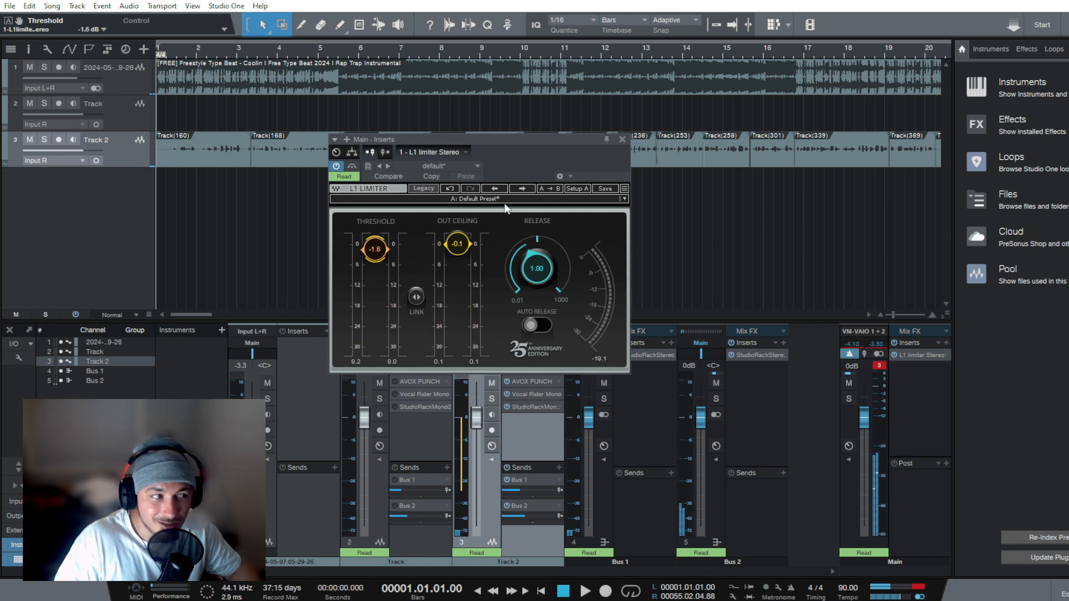
pyautogui.click(622, 139)
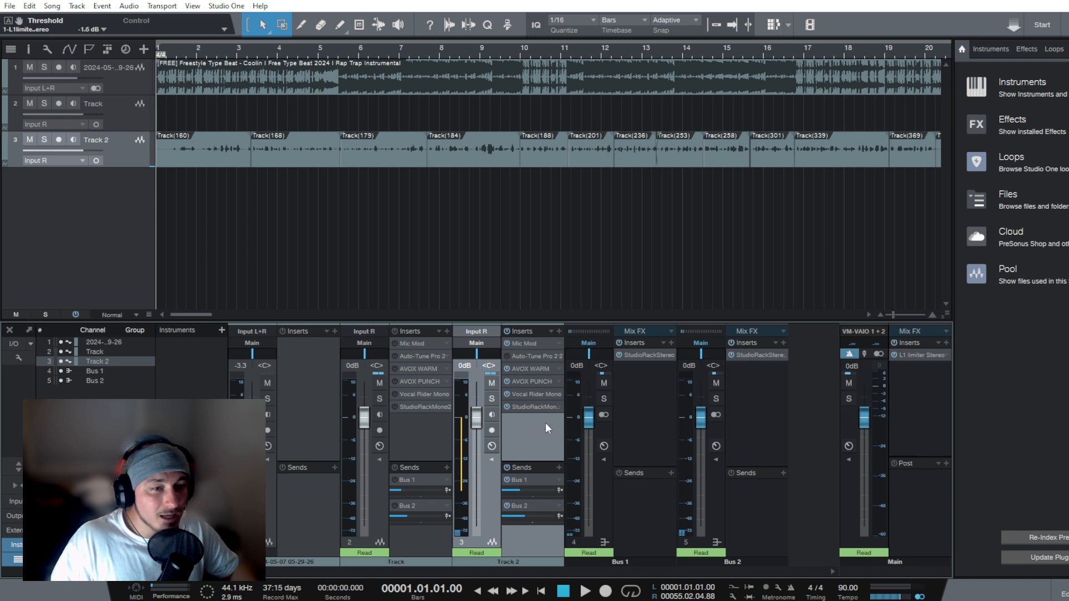
# Check Track 2's automation mode and Vocal Rider Mono insert, keeping the mode on Read and the volume fader at 0 dB.
pyautogui.click(490, 553)
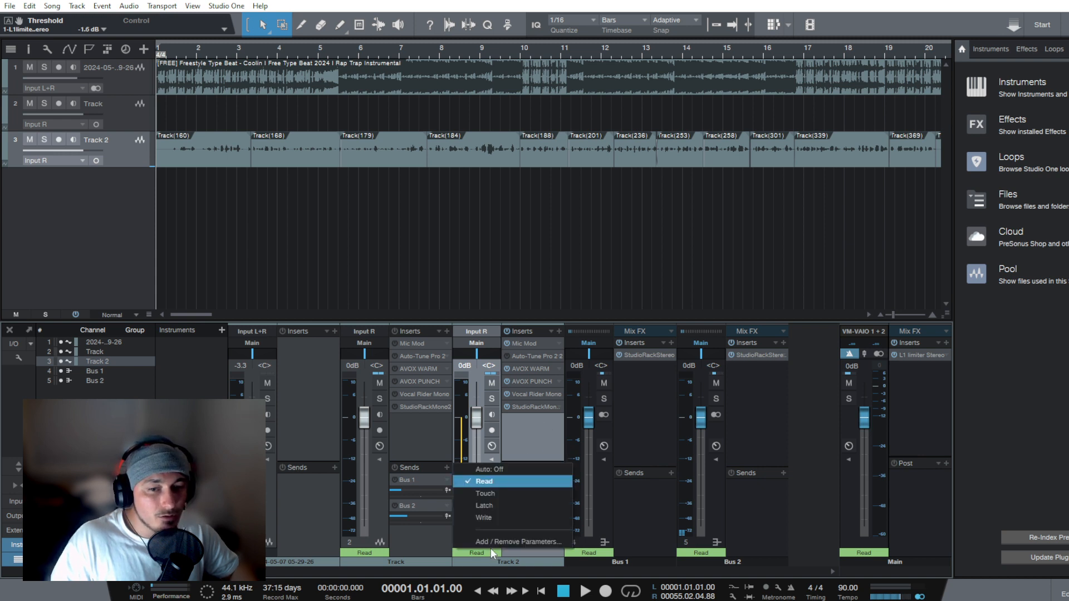
pyautogui.click(502, 481)
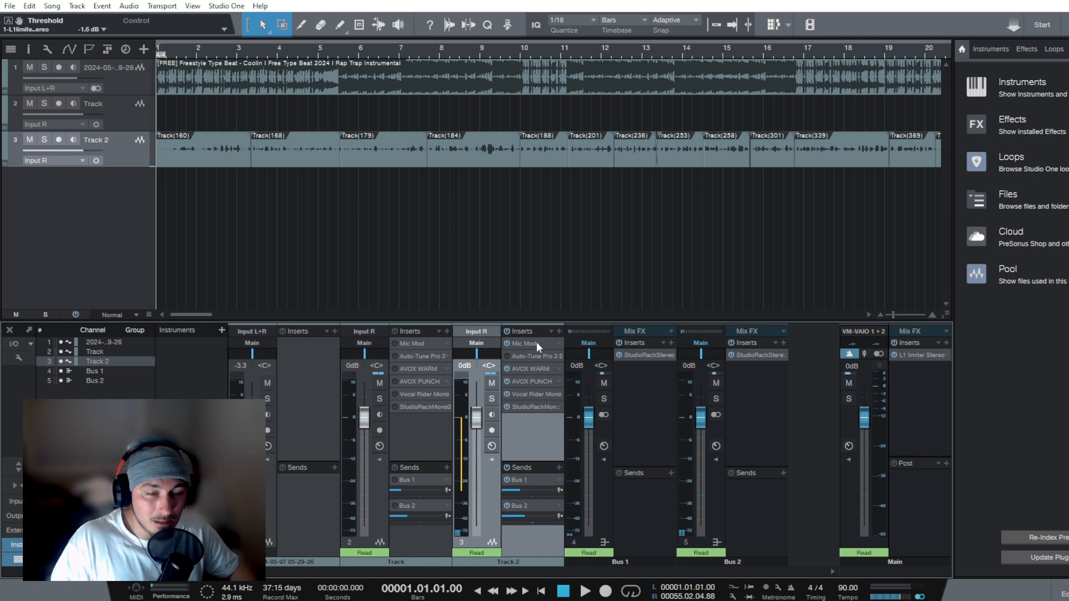
pyautogui.click(536, 396)
pyautogui.click(895, 75)
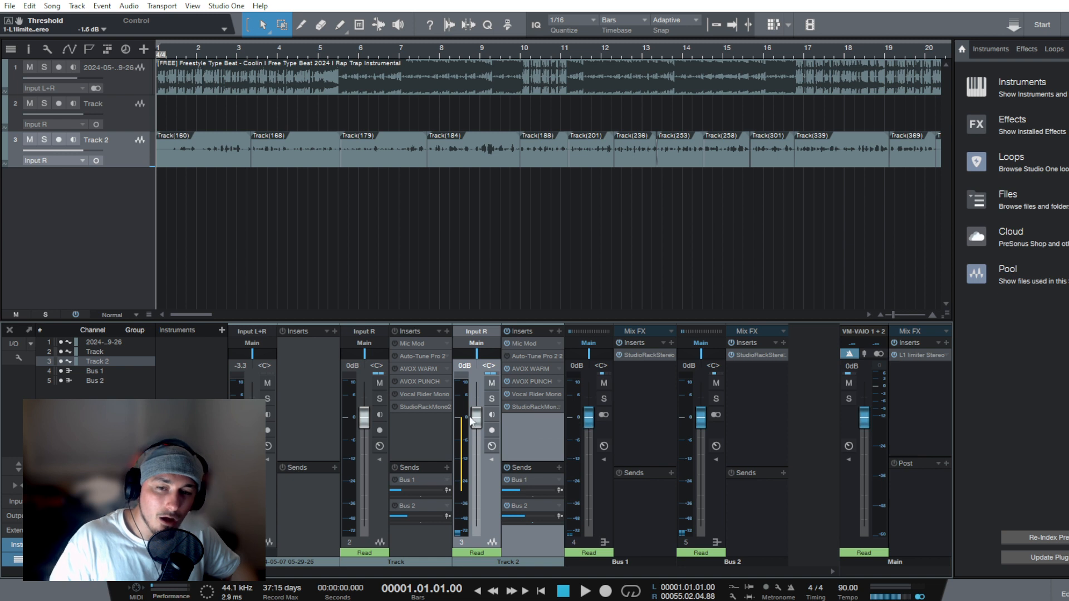
pyautogui.moveTo(471, 416)
pyautogui.mouseDown()
pyautogui.moveTo(486, 473)
pyautogui.moveTo(479, 422)
pyautogui.mouseUp()
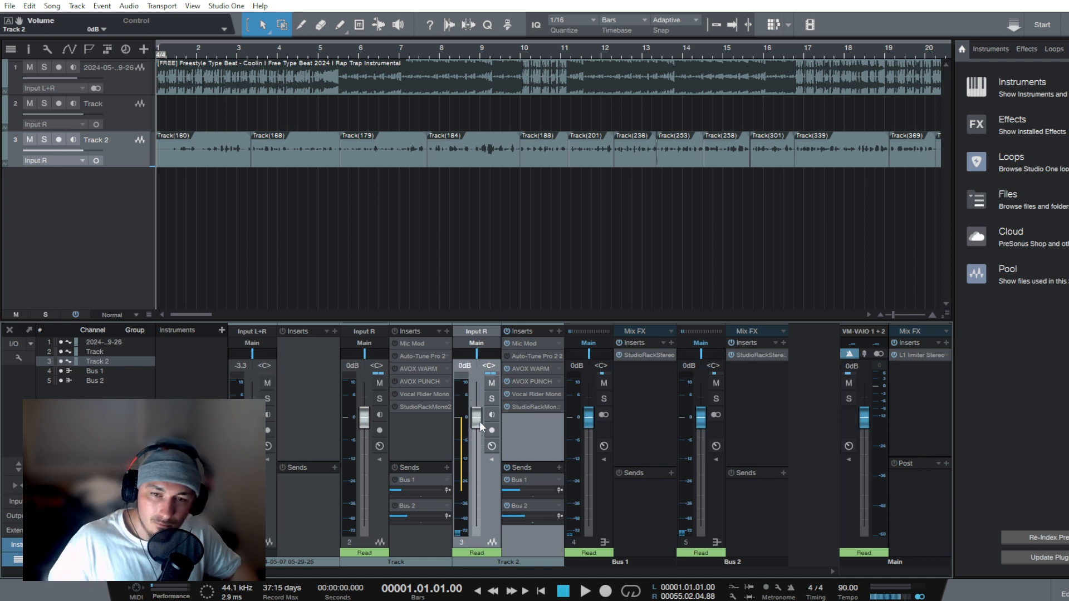
# Review the first-slot REQ 6, SSLChannel and fifth-slot REQ 6 in Track 2's StudioRack, and close the plug-in windows.
pyautogui.click(532, 407)
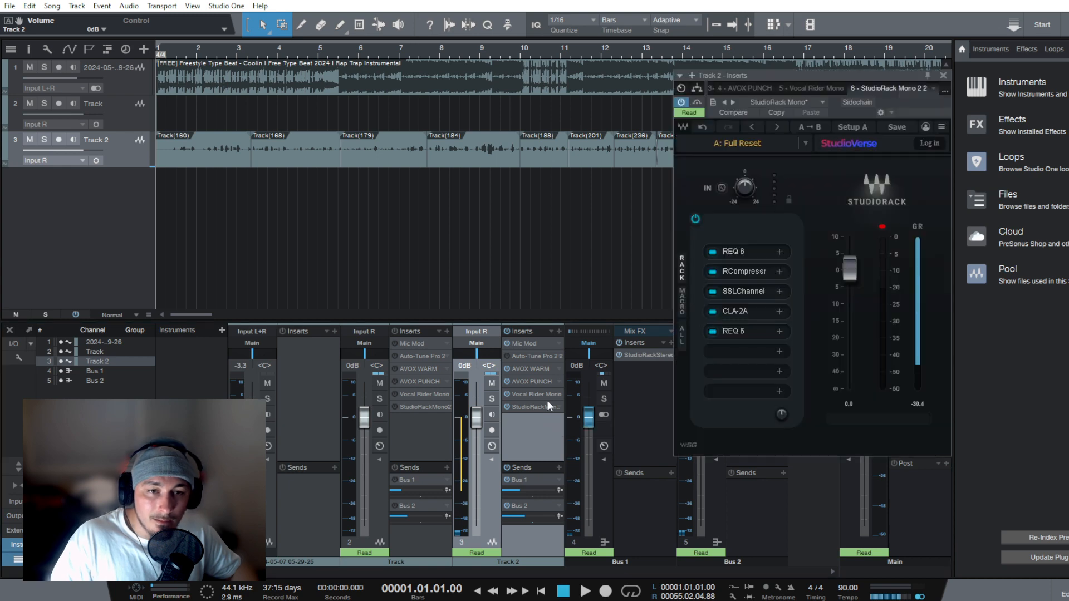
pyautogui.click(734, 255)
pyautogui.moveTo(838, 131); pyautogui.dragTo(442, 143)
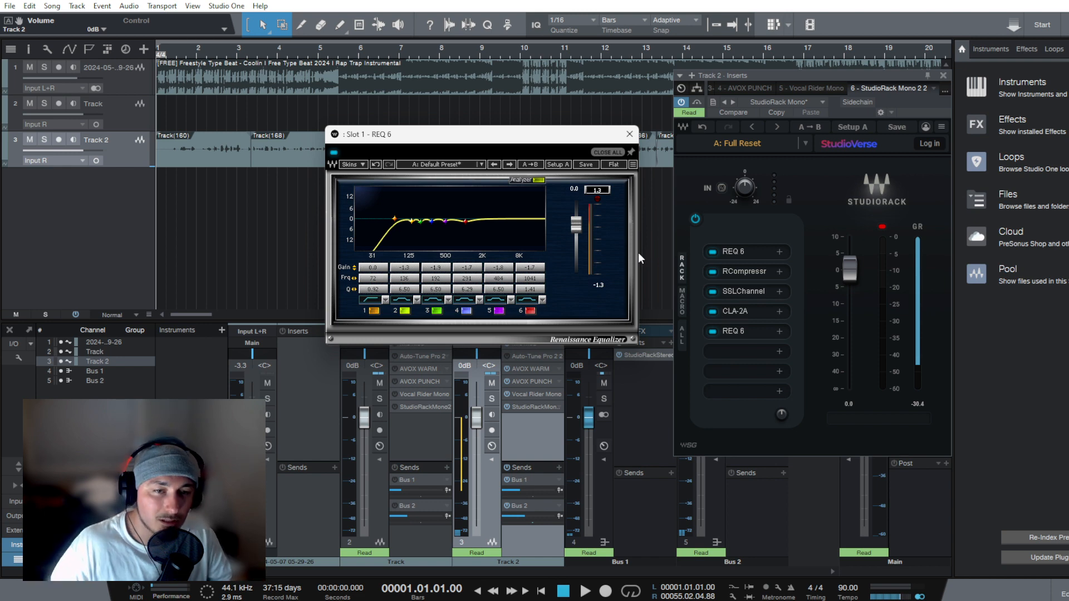
pyautogui.click(743, 292)
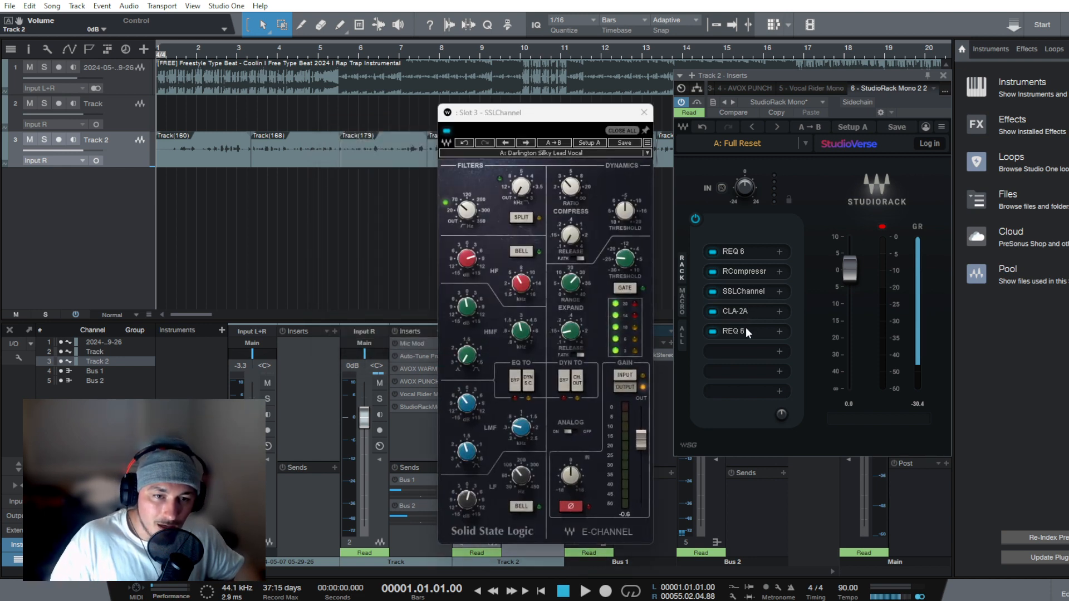
pyautogui.click(745, 329)
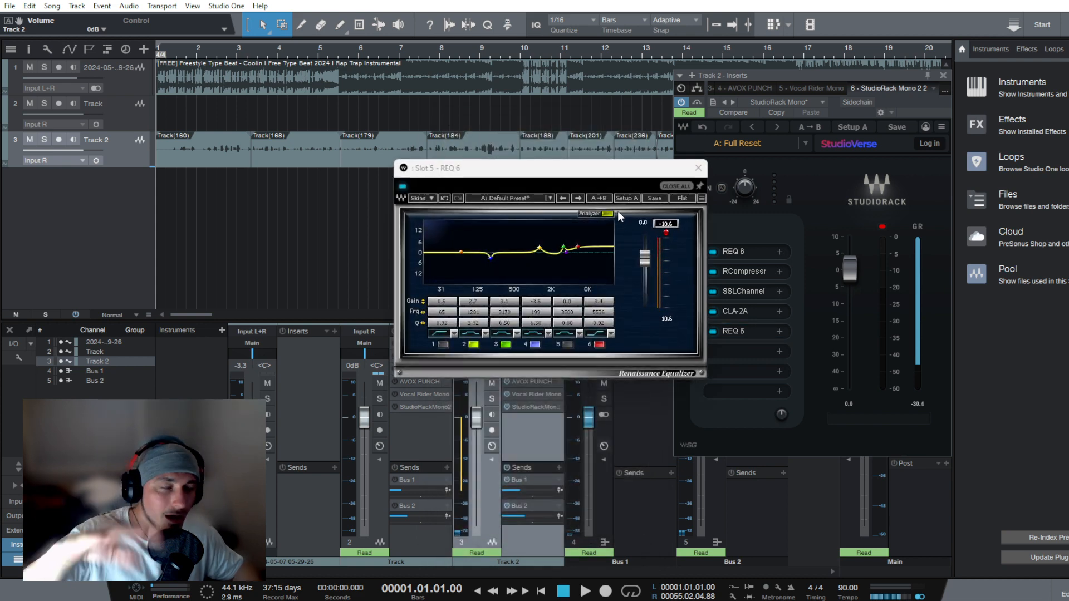
pyautogui.click(699, 167)
pyautogui.click(942, 76)
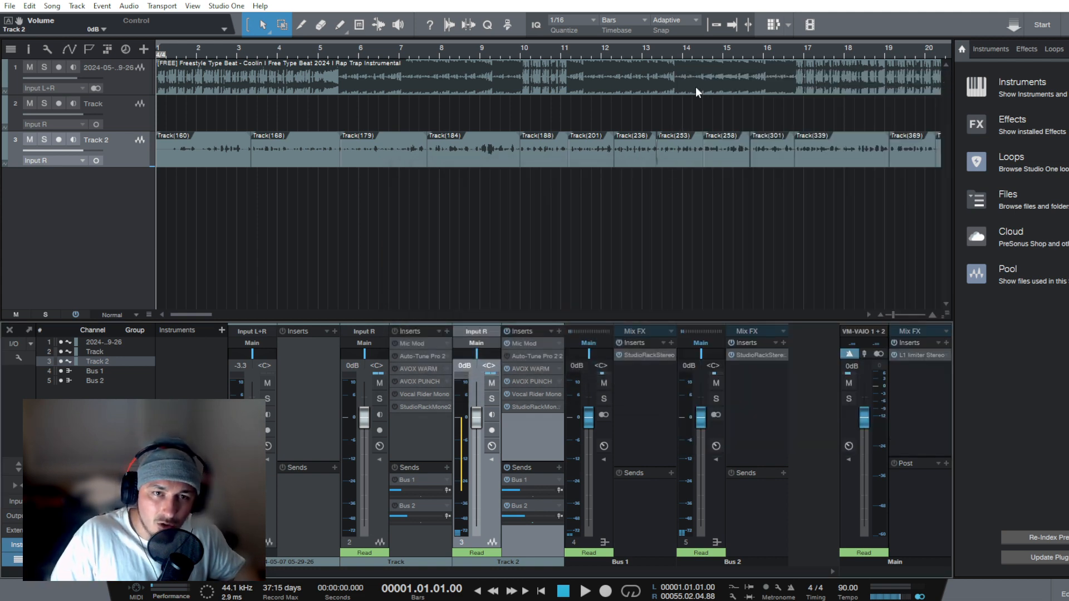
pyautogui.scroll(-5, 684, 51)
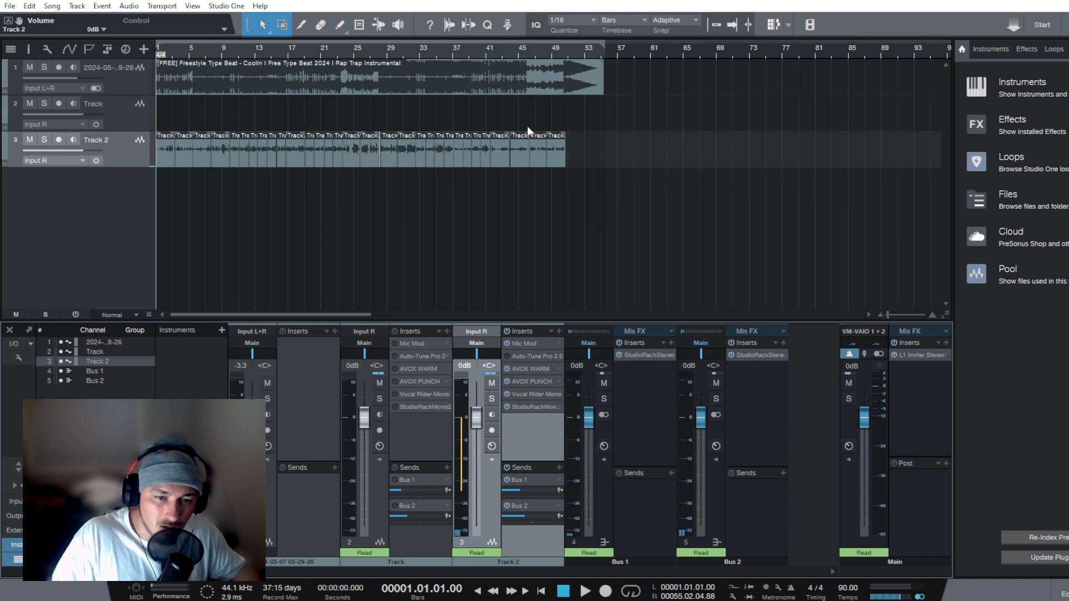